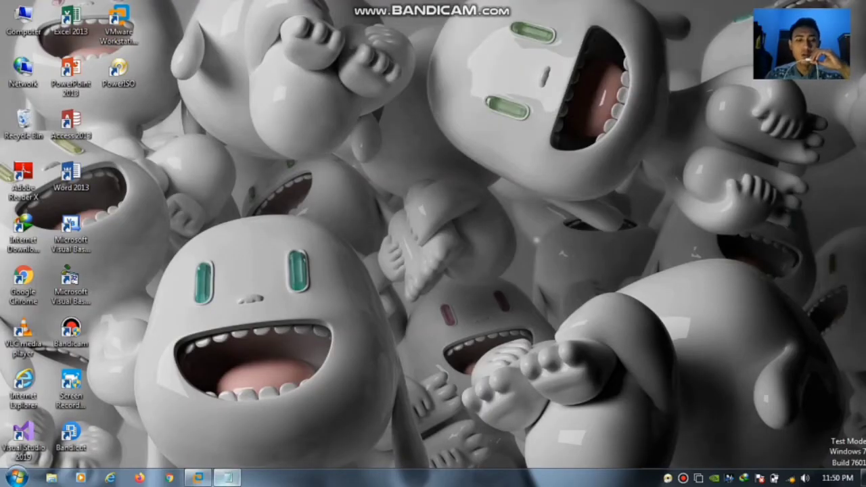
Bring VMware Workstation forward on its Home tab and open the File menu.
{"action": "left_click", "coordinate": [198, 477]}
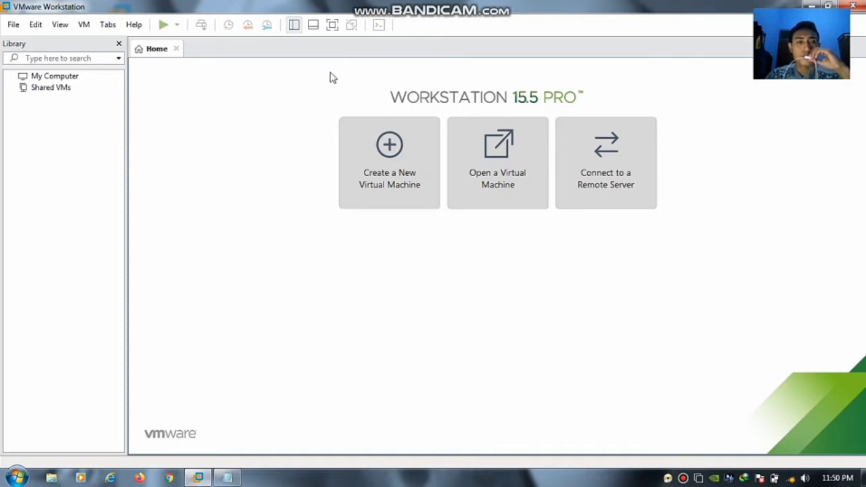
{"action": "left_click", "coordinate": [14, 24]}
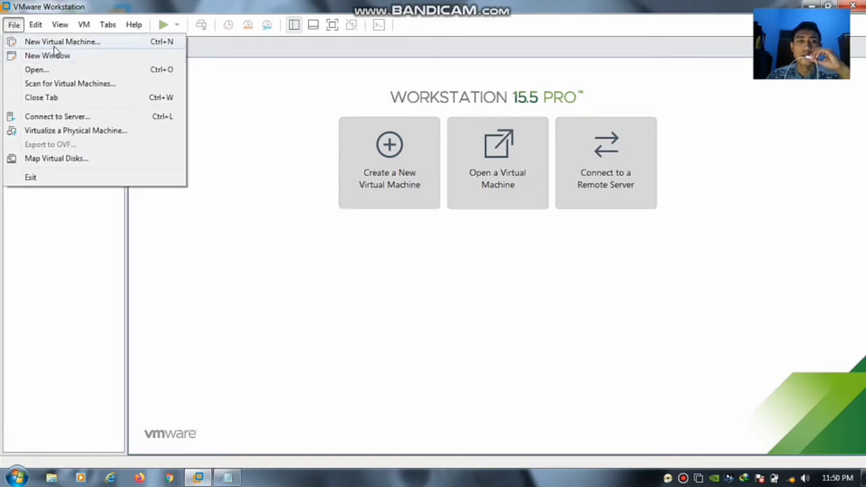
Begin a Custom new virtual machine with Workstation 15.x compatibility, installing from the detected Windows 95 ISO.
{"action": "left_click", "coordinate": [47, 56]}
{"action": "left_click", "coordinate": [348, 153]}
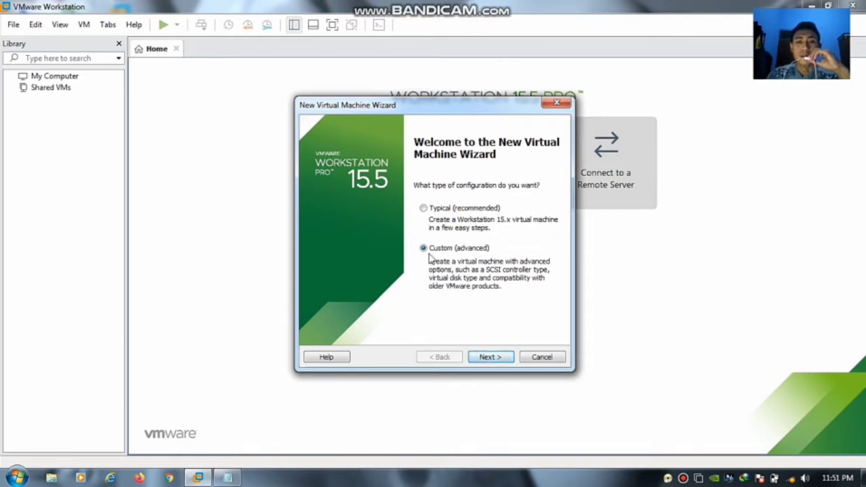
{"action": "left_click", "coordinate": [489, 356]}
{"action": "left_click", "coordinate": [472, 173]}
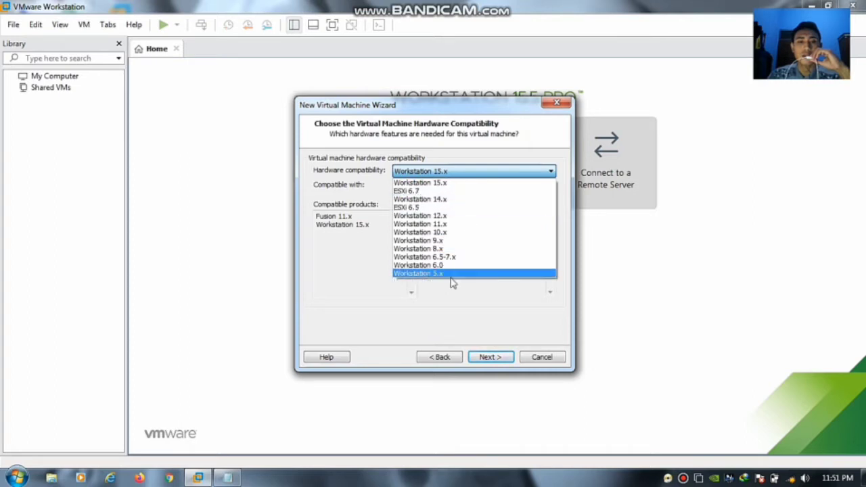
{"action": "left_click", "coordinate": [442, 309]}
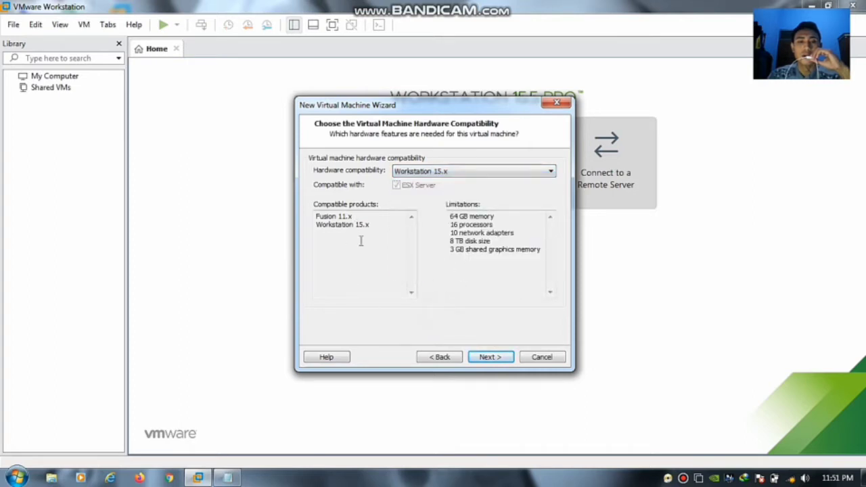
{"action": "left_click", "coordinate": [490, 356]}
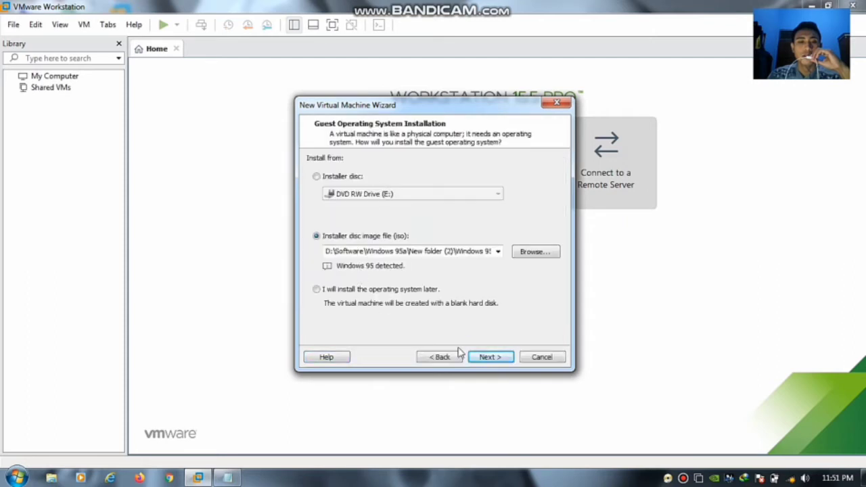
{"action": "left_click", "coordinate": [495, 359]}
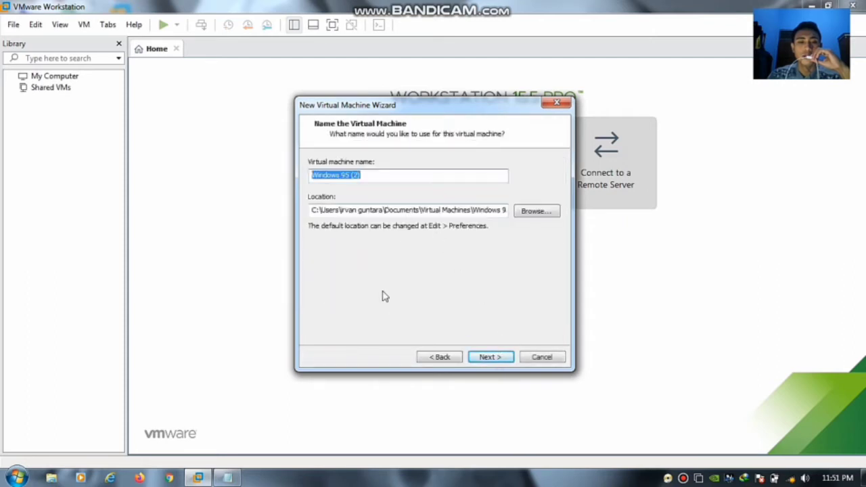
Set the VM location to a new windows95 folder on New Volume (D:).
{"action": "left_click", "coordinate": [547, 213]}
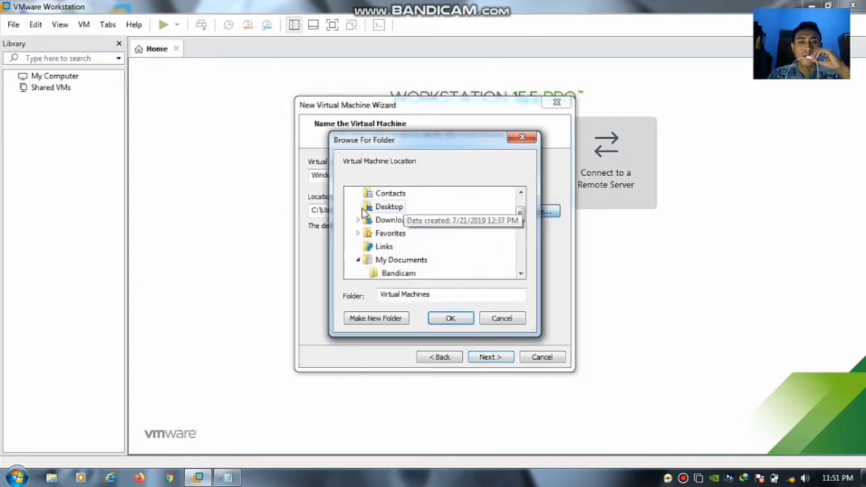
{"action": "left_click_drag", "start_coordinate": [518, 214], "coordinate": [466, 253]}
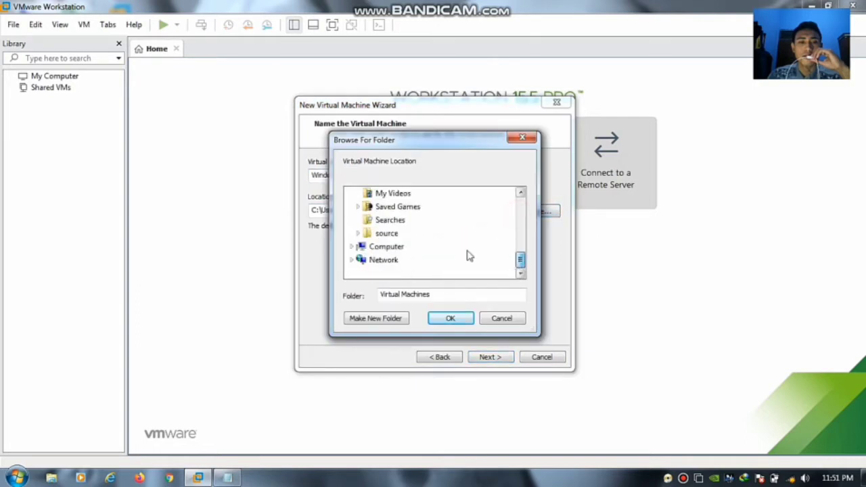
{"action": "double_click", "coordinate": [386, 246]}
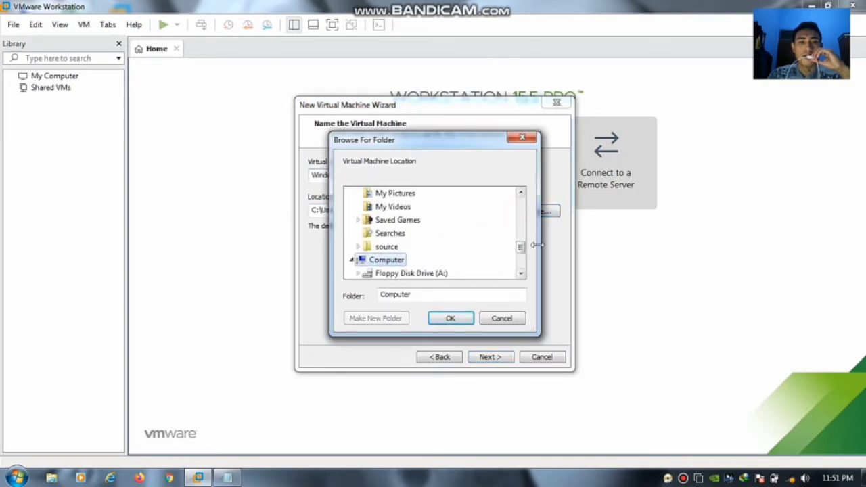
{"action": "scroll", "coordinate": [521, 245], "scroll_direction": "down", "scroll_amount": 2}
{"action": "double_click", "coordinate": [422, 222]}
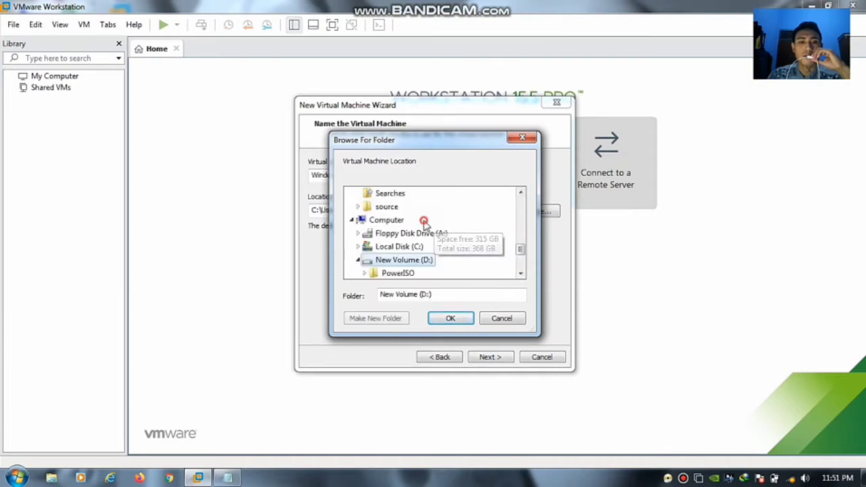
{"action": "scroll", "coordinate": [524, 251], "scroll_direction": "down", "scroll_amount": 2}
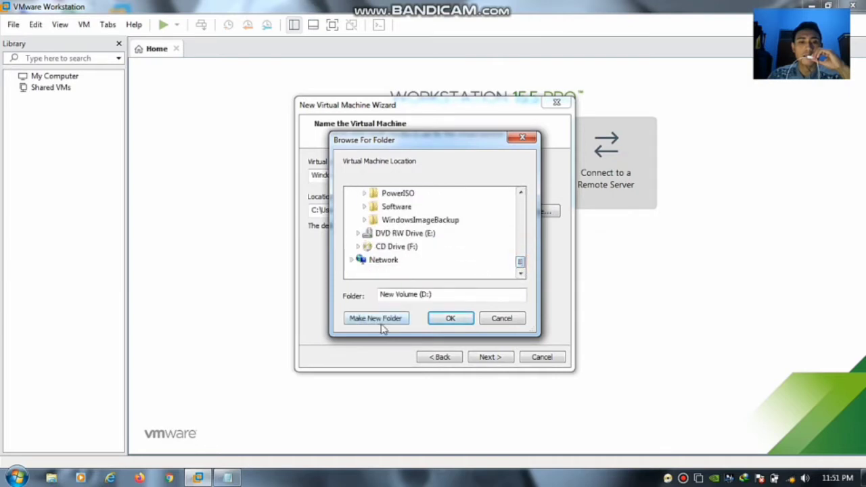
{"action": "left_click", "coordinate": [376, 317]}
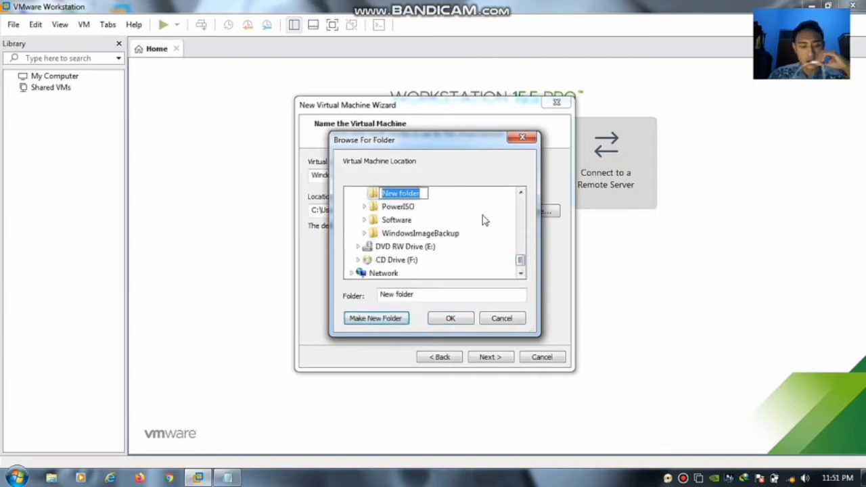
{"action": "type", "text": "w"}
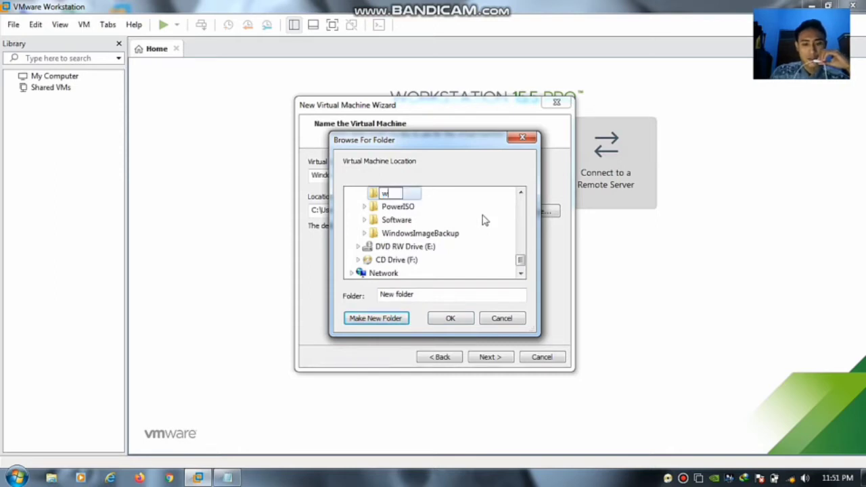
{"action": "type", "text": "indow"}
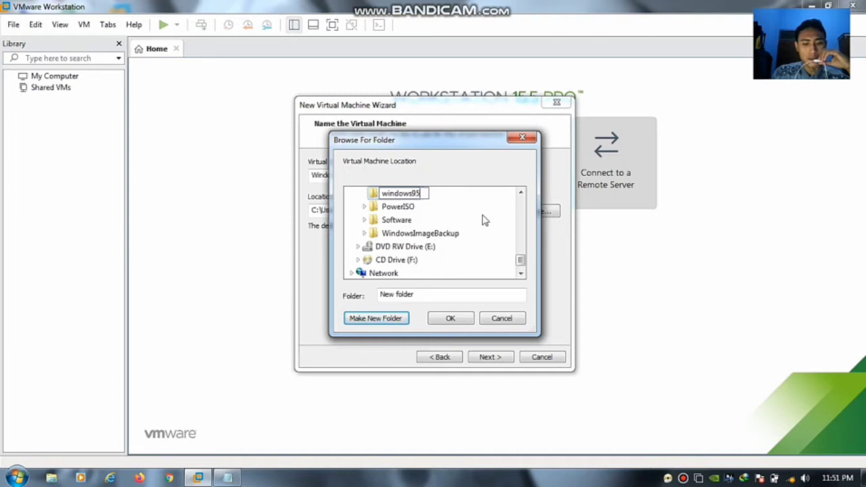
{"action": "left_click", "coordinate": [458, 319]}
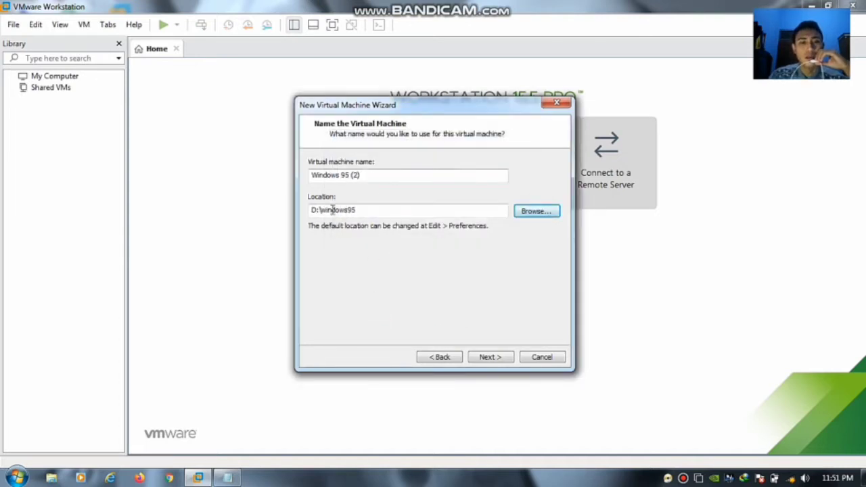
Name the virtual machine Windows95 and keep 1 processor core.
{"action": "left_click", "coordinate": [363, 174]}
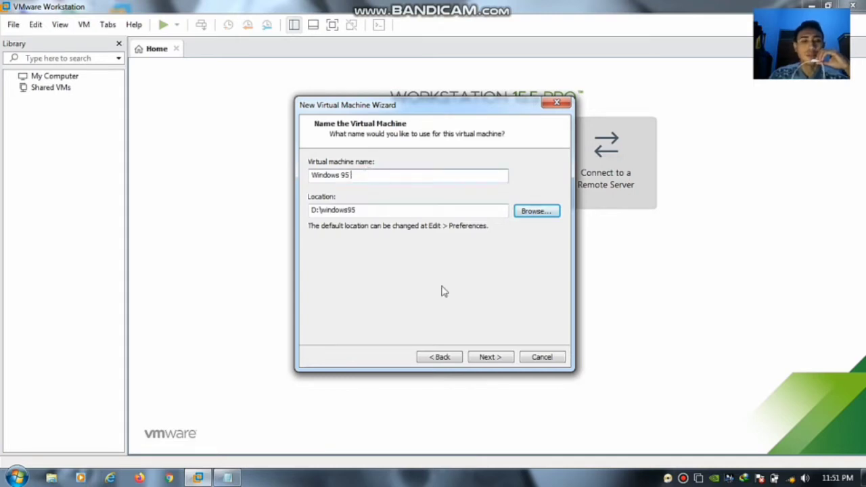
{"action": "double_click", "coordinate": [343, 174]}
{"action": "key", "text": "BackSpace"}
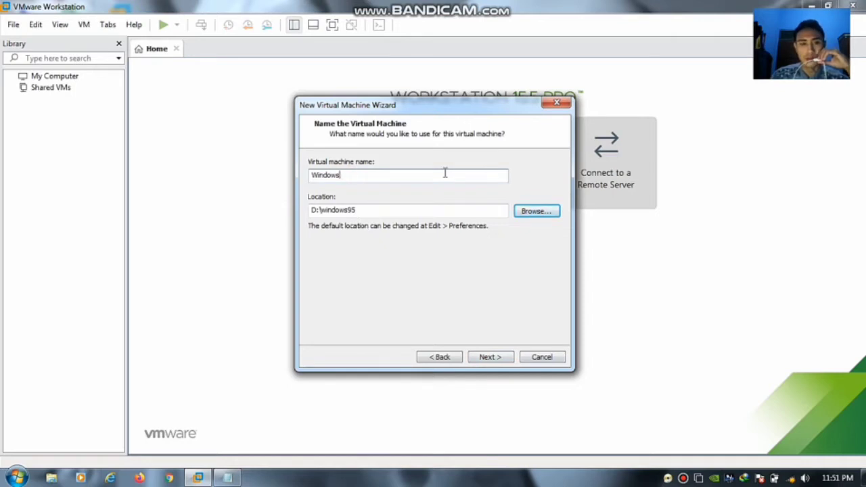
{"action": "type", "text": "95"}
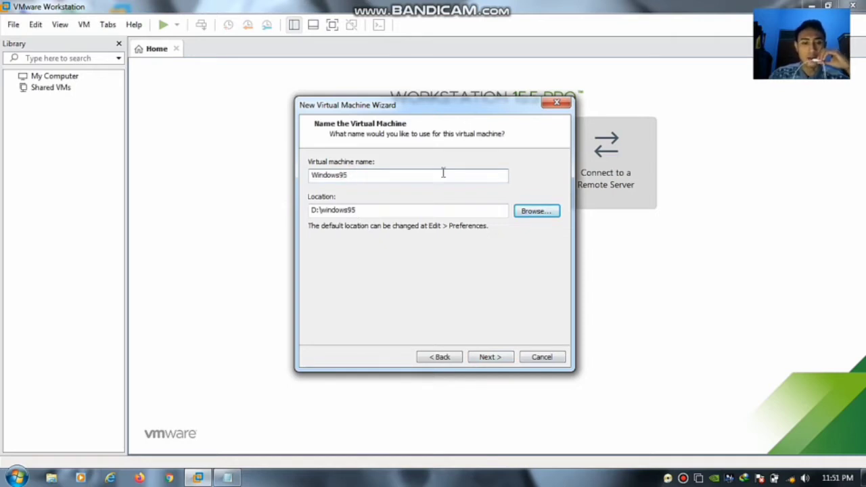
{"action": "left_click", "coordinate": [508, 357]}
{"action": "left_click", "coordinate": [498, 356]}
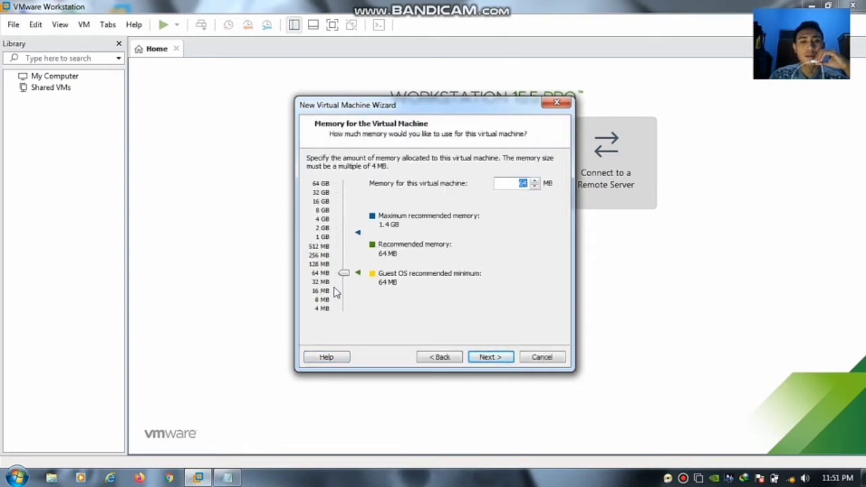
Give the VM 512 MB memory and bridged networking, keeping the default controller and IDE disk type.
{"action": "left_click_drag", "start_coordinate": [344, 273], "coordinate": [349, 250]}
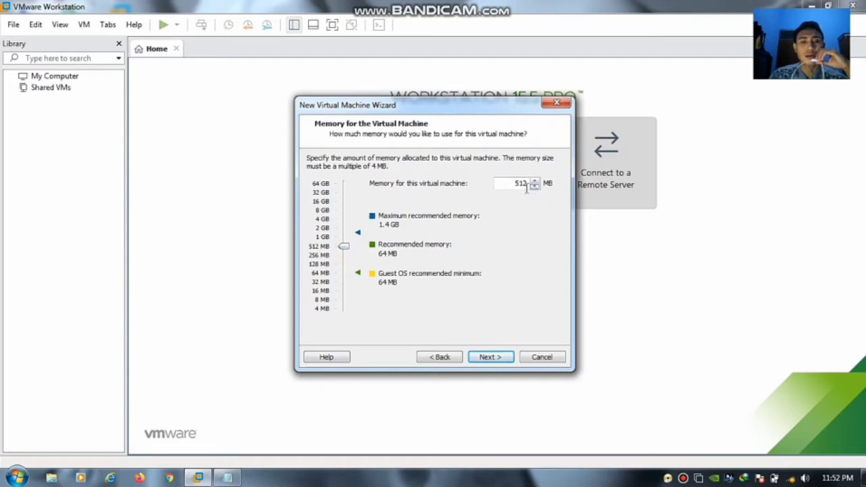
{"action": "left_click", "coordinate": [495, 359]}
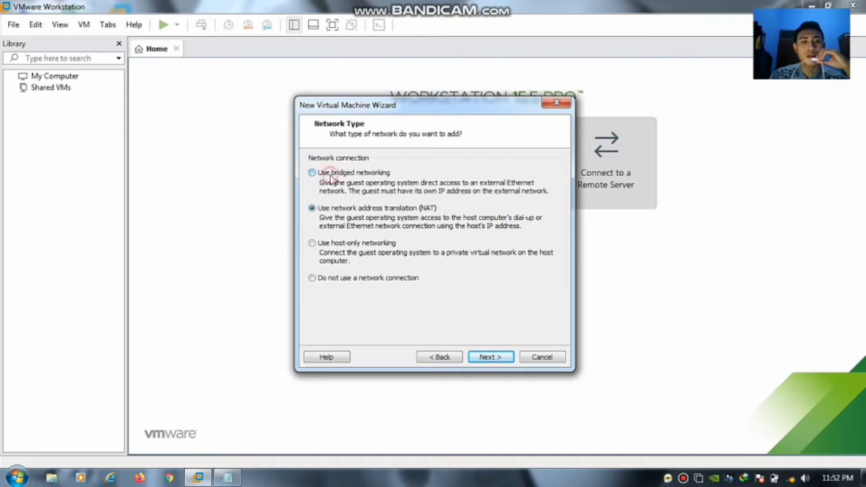
{"action": "left_click", "coordinate": [330, 175]}
{"action": "left_click", "coordinate": [496, 360]}
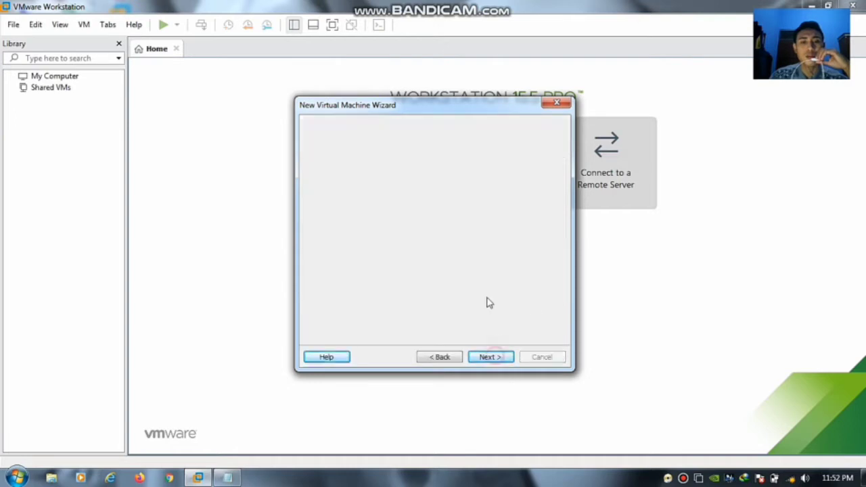
{"action": "left_click", "coordinate": [498, 358]}
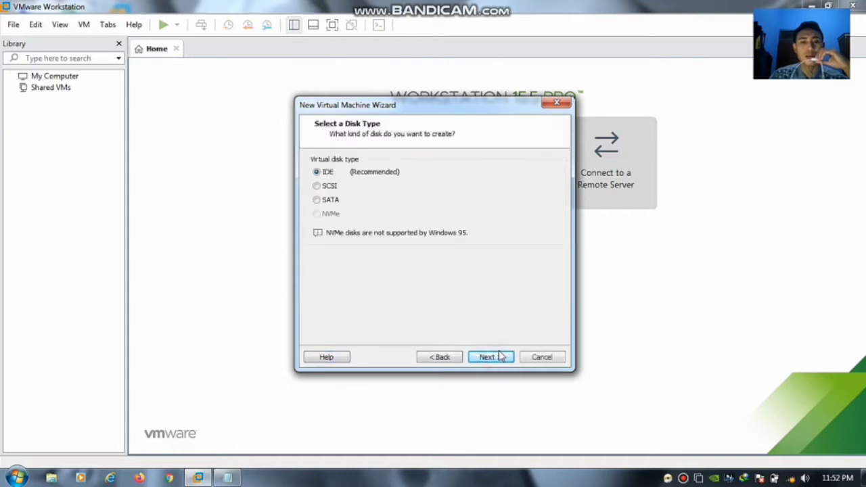
{"action": "left_click", "coordinate": [494, 357]}
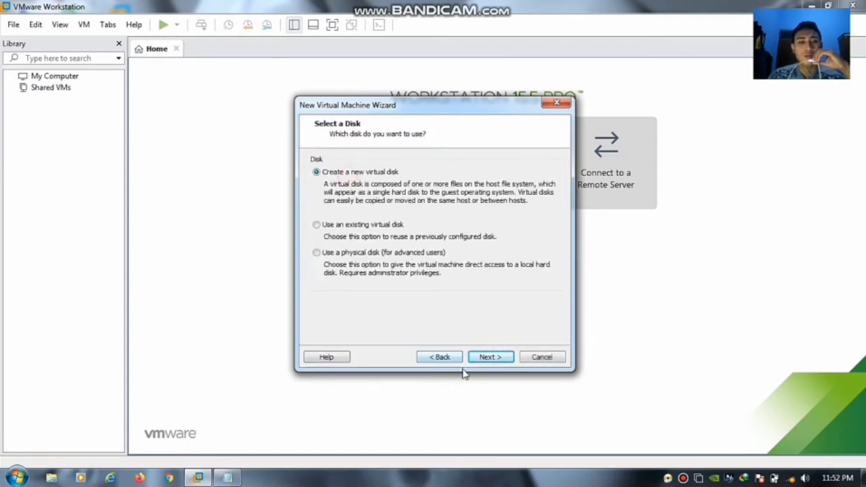
Create a new 6 GB virtual disk stored as a single file, Windows95.vmdk.
{"action": "left_click", "coordinate": [499, 357]}
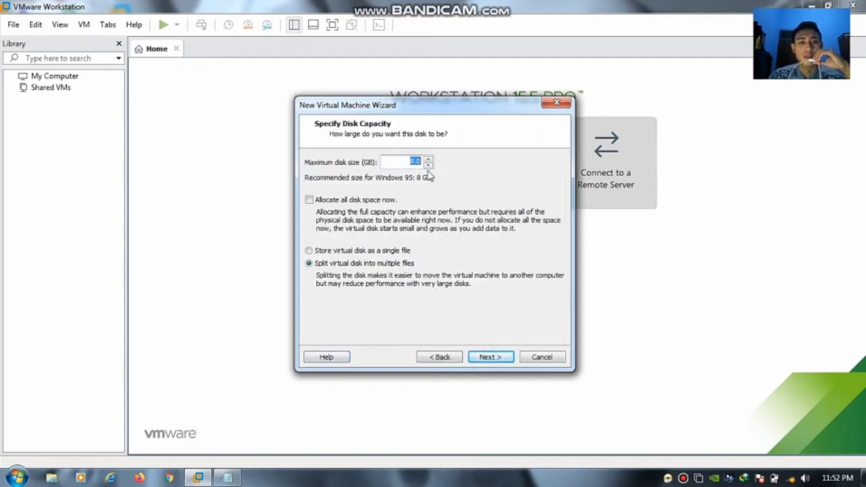
{"action": "left_click", "coordinate": [427, 167]}
{"action": "left_click", "coordinate": [326, 251]}
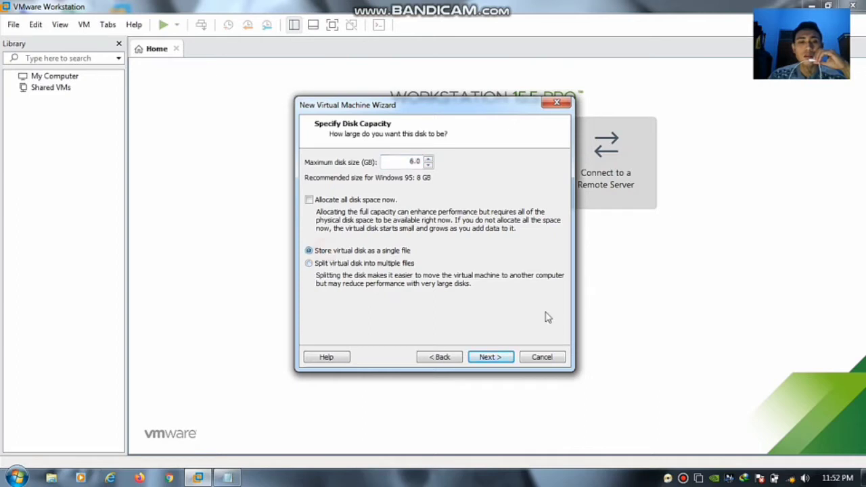
{"action": "left_click", "coordinate": [488, 357]}
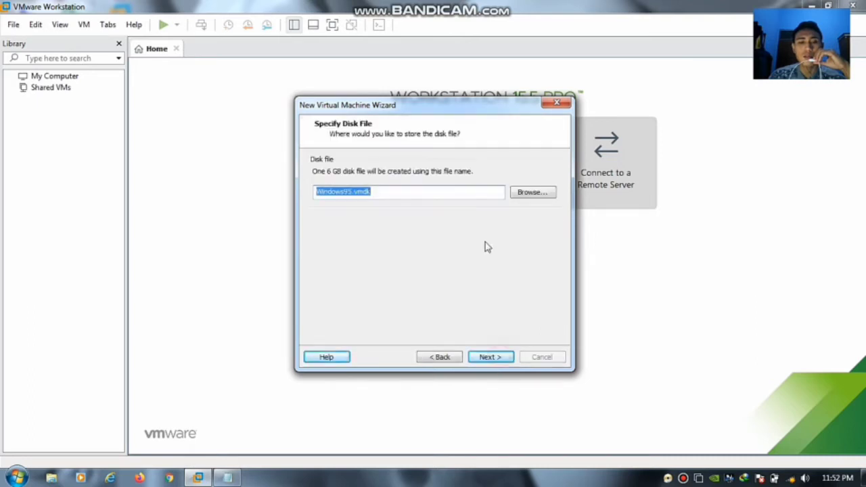
{"action": "left_click", "coordinate": [492, 357]}
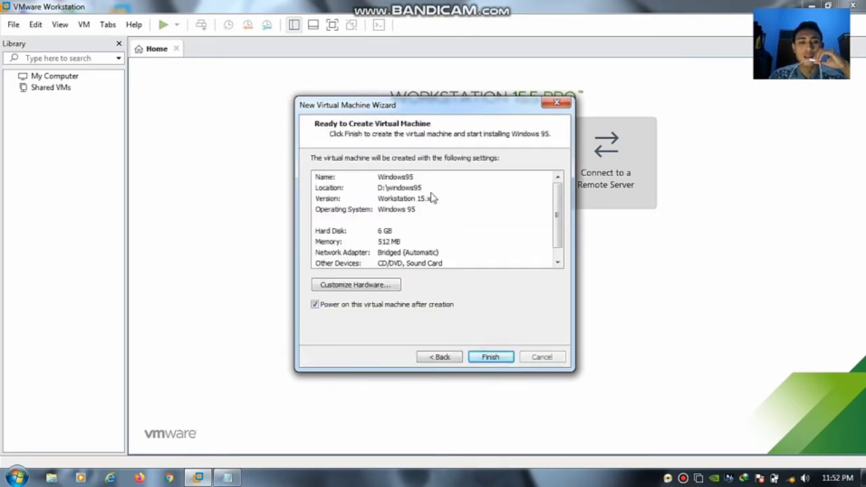
Add a floppy drive to the VM's hardware.
{"action": "left_click", "coordinate": [379, 286]}
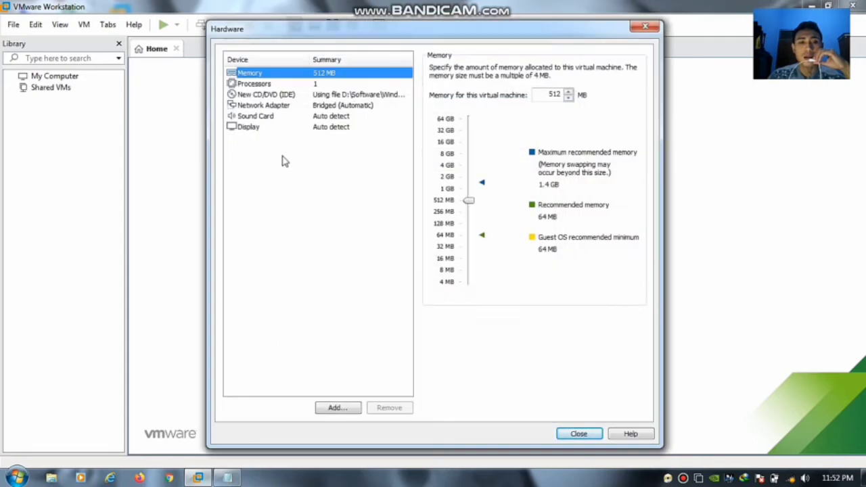
{"action": "left_click", "coordinate": [337, 408]}
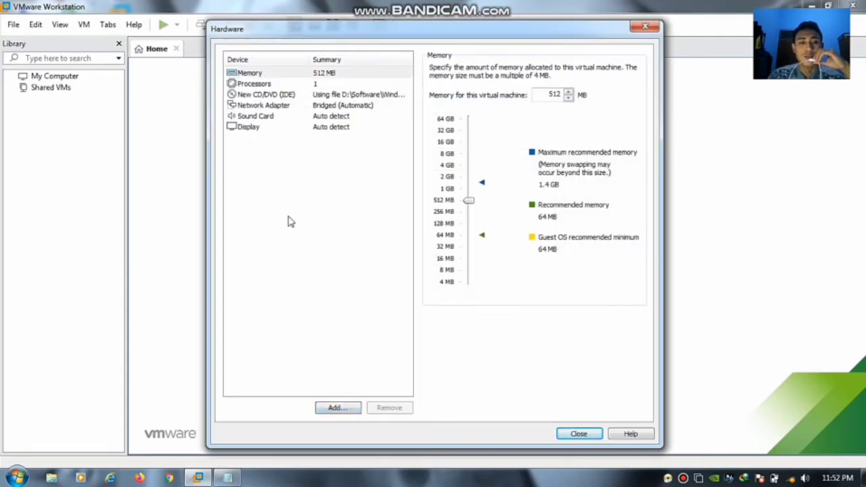
{"action": "left_click", "coordinate": [343, 410]}
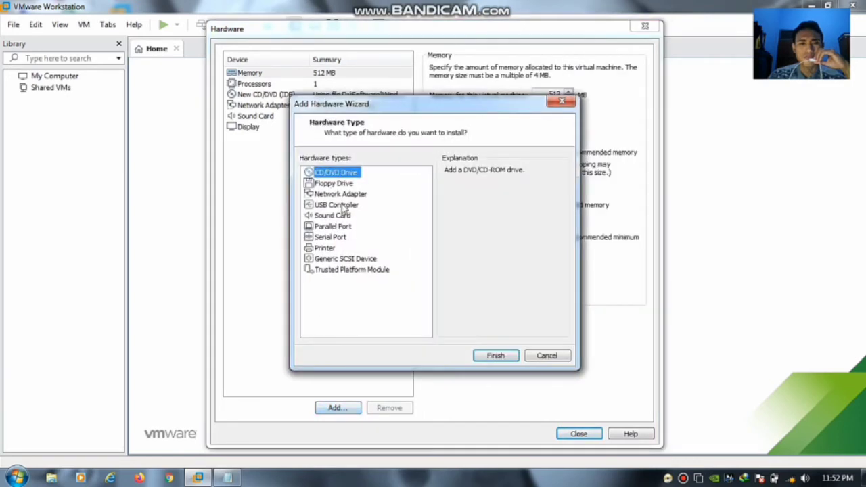
{"action": "left_click", "coordinate": [341, 185]}
{"action": "left_click", "coordinate": [497, 355]}
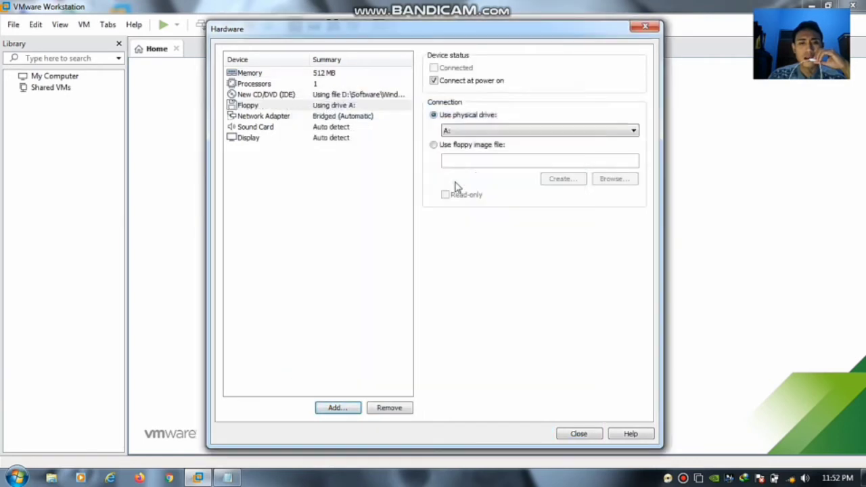
Point the floppy drive at the Windows95a.img image file and close the hardware settings.
{"action": "left_click", "coordinate": [458, 146]}
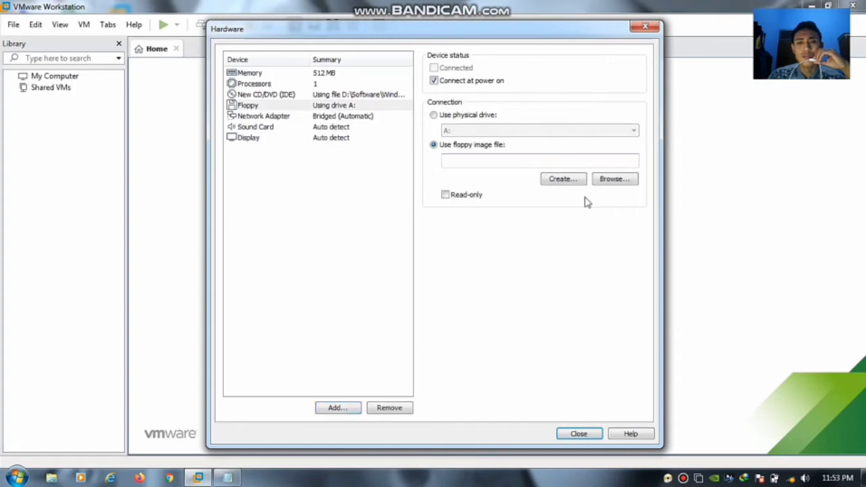
{"action": "left_click", "coordinate": [612, 180]}
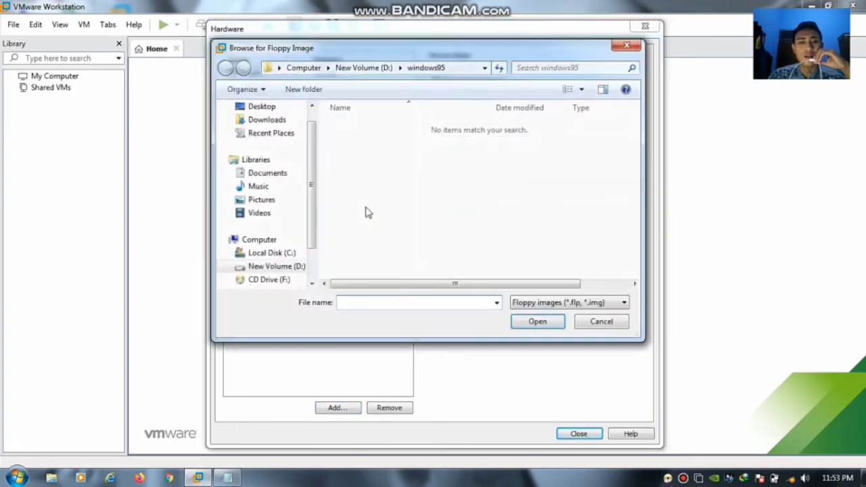
{"action": "scroll", "coordinate": [297, 242], "scroll_direction": "down", "scroll_amount": 1}
{"action": "left_click", "coordinate": [296, 228]}
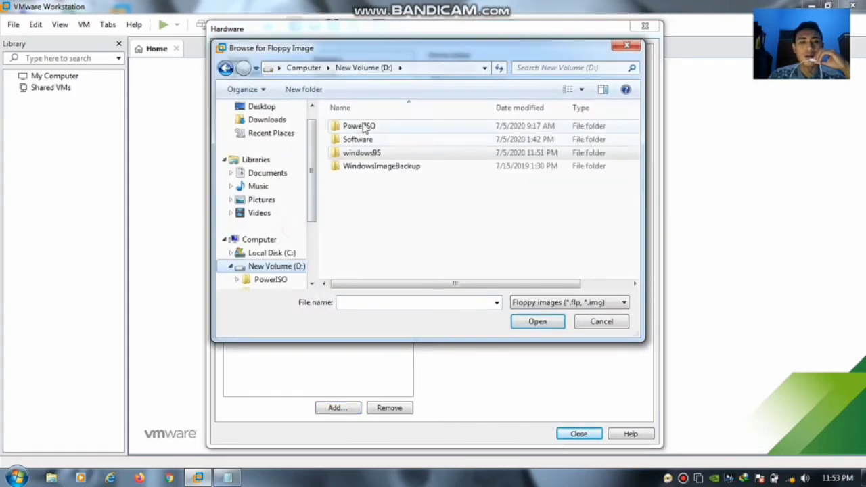
{"action": "double_click", "coordinate": [372, 142]}
{"action": "scroll", "coordinate": [456, 205], "scroll_direction": "down", "scroll_amount": 1}
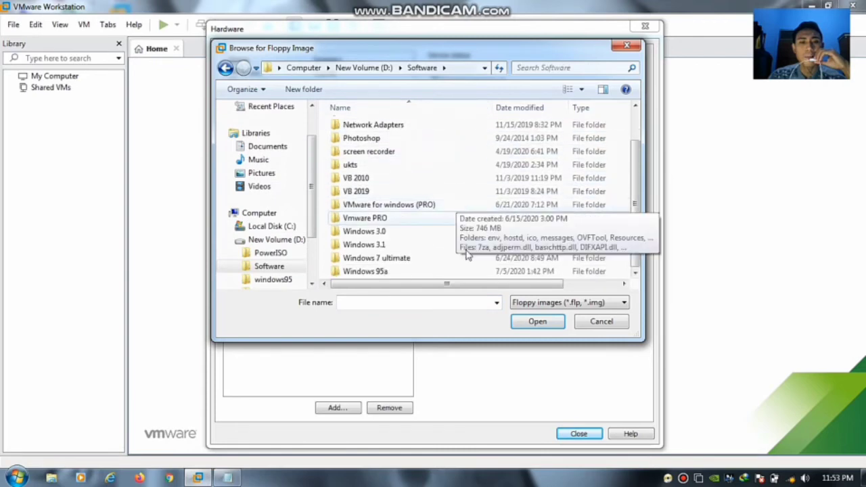
{"action": "double_click", "coordinate": [395, 271]}
{"action": "left_click", "coordinate": [397, 129]}
{"action": "left_click", "coordinate": [436, 134]}
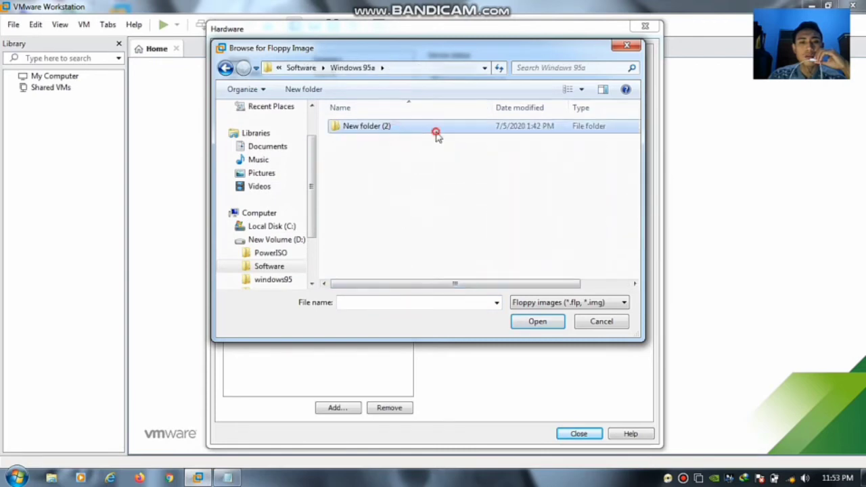
{"action": "double_click", "coordinate": [438, 132]}
{"action": "left_click", "coordinate": [421, 128]}
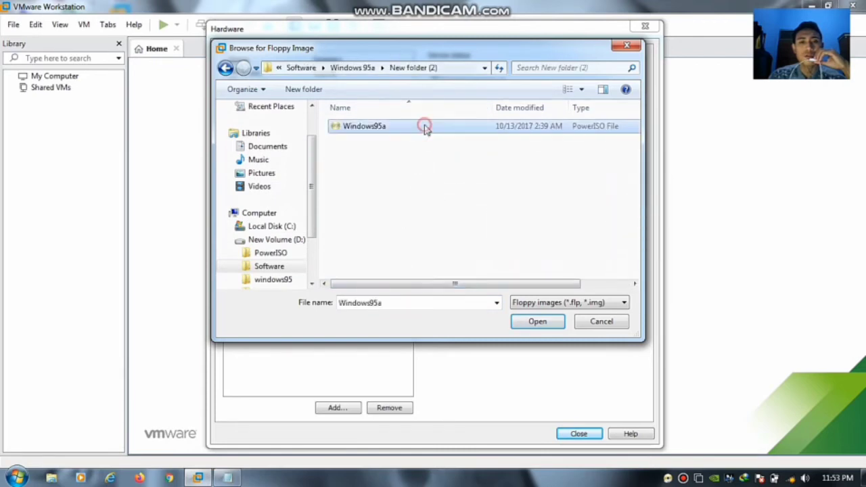
{"action": "left_click", "coordinate": [538, 324]}
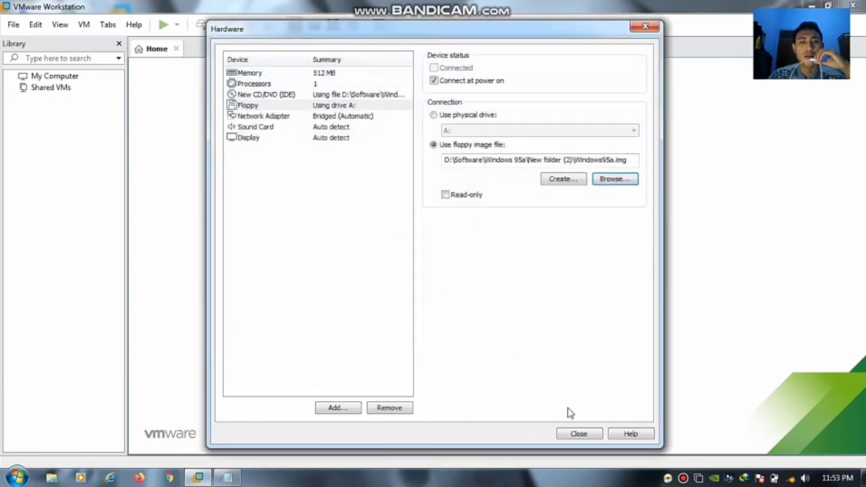
{"action": "left_click", "coordinate": [574, 432]}
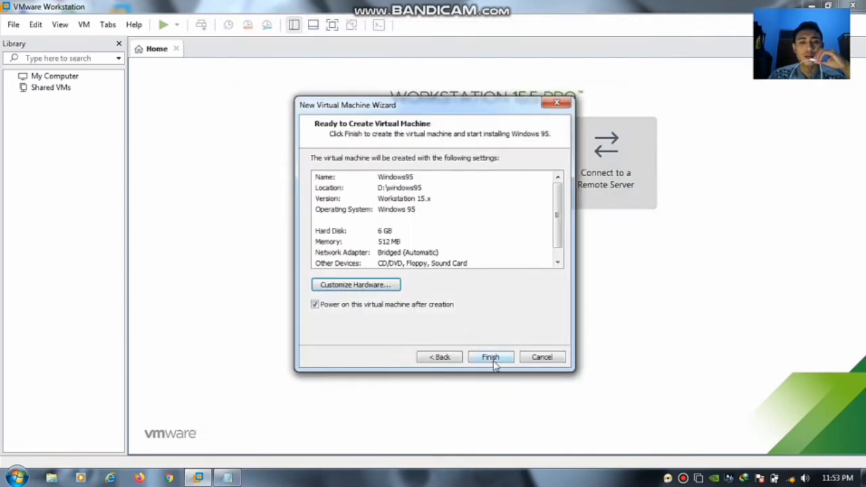
Create and boot the Windows95 VM, then use FDISK to make a maximum-size active primary DOS partition.
{"action": "left_click", "coordinate": [492, 359]}
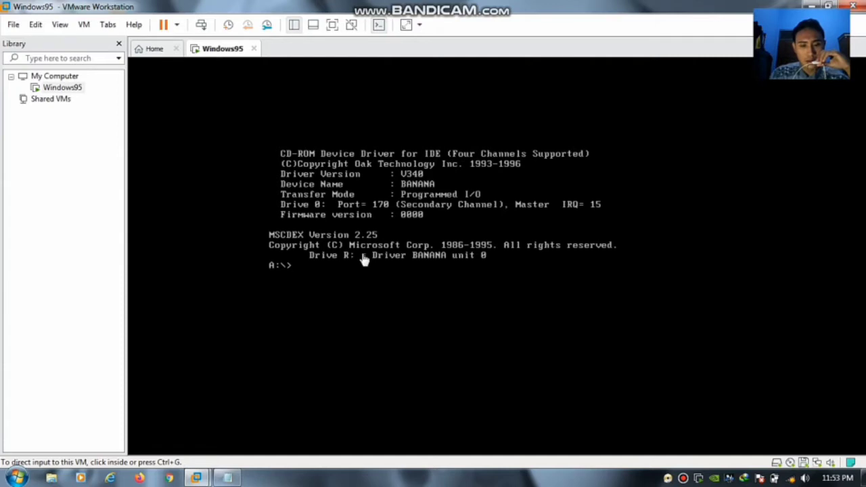
{"action": "left_click", "coordinate": [361, 296]}
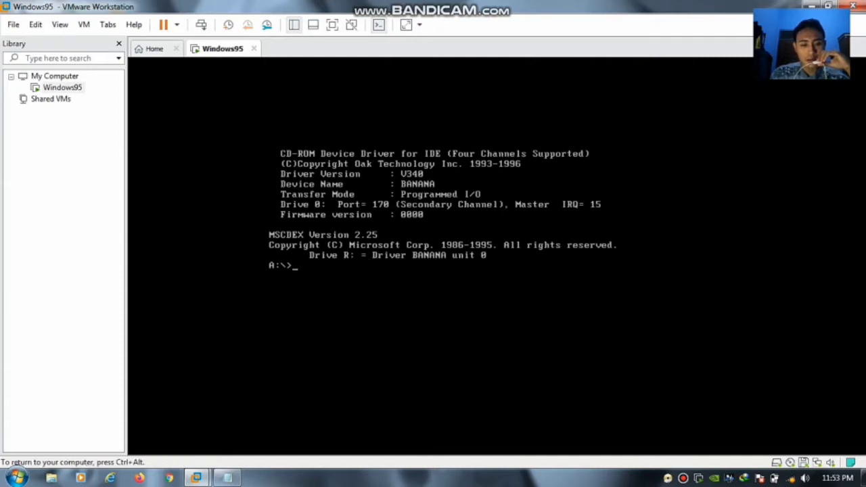
{"action": "type", "text": "fdis"}
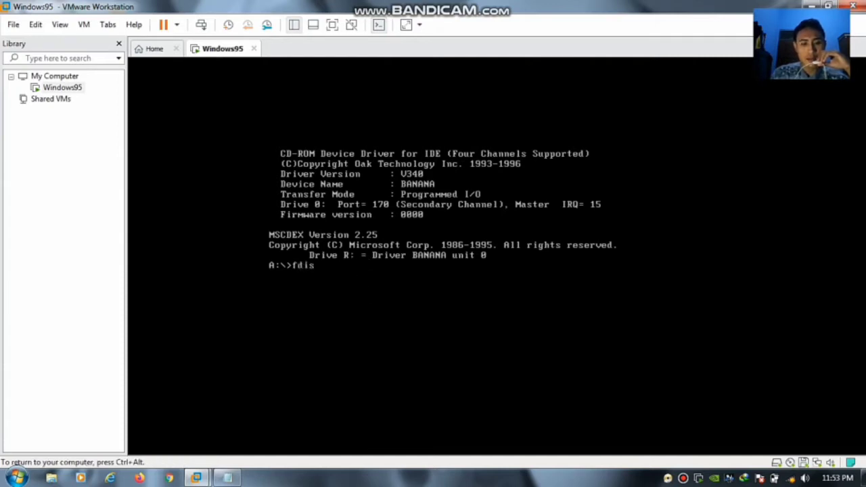
{"action": "type", "text": "k"}
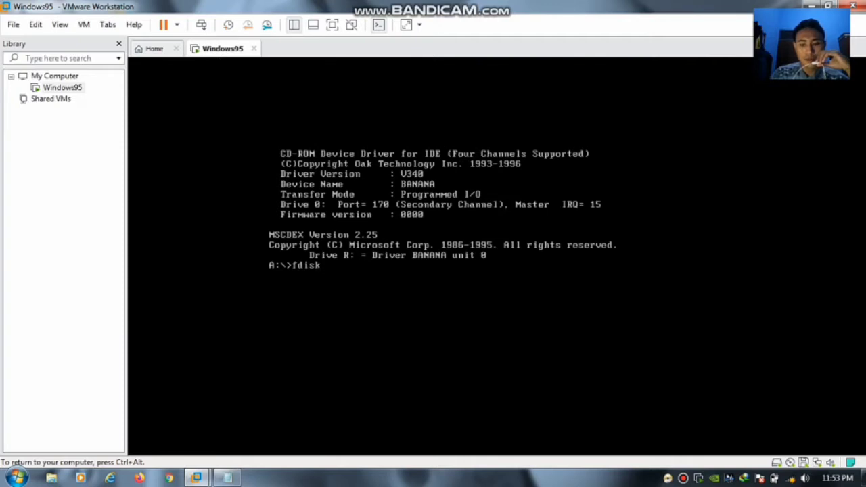
{"action": "key", "text": "Return"}
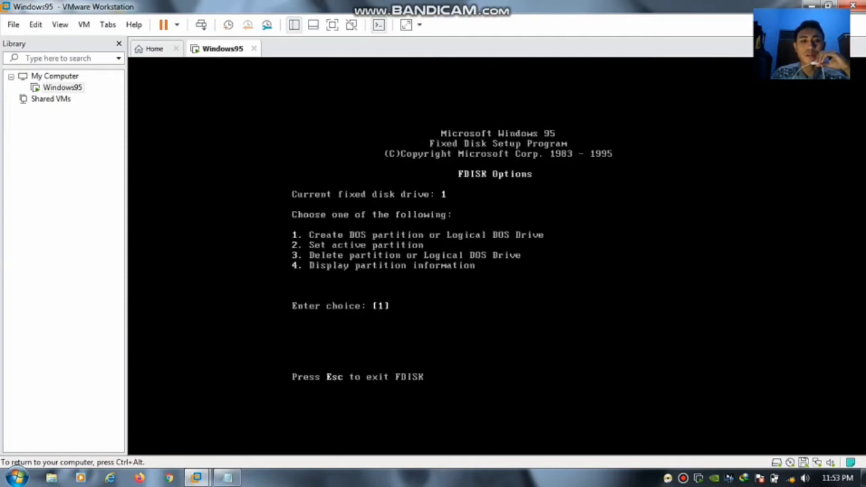
{"action": "key", "text": "Return"}
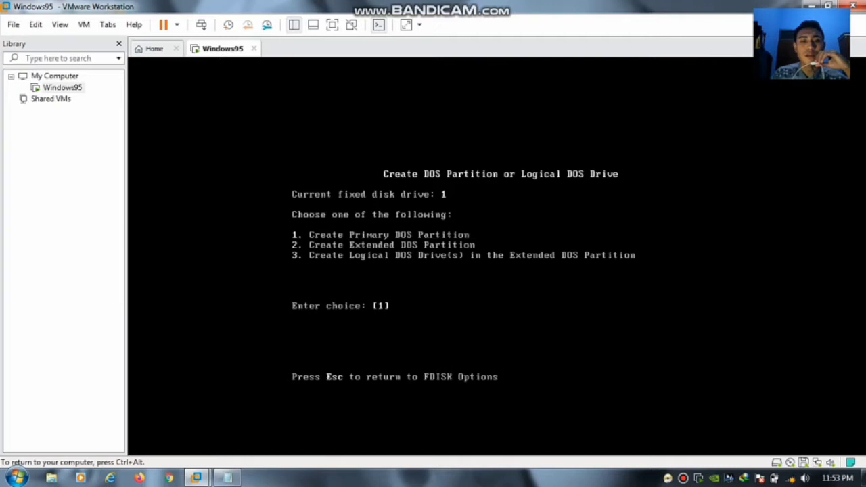
{"action": "key", "text": "Return"}
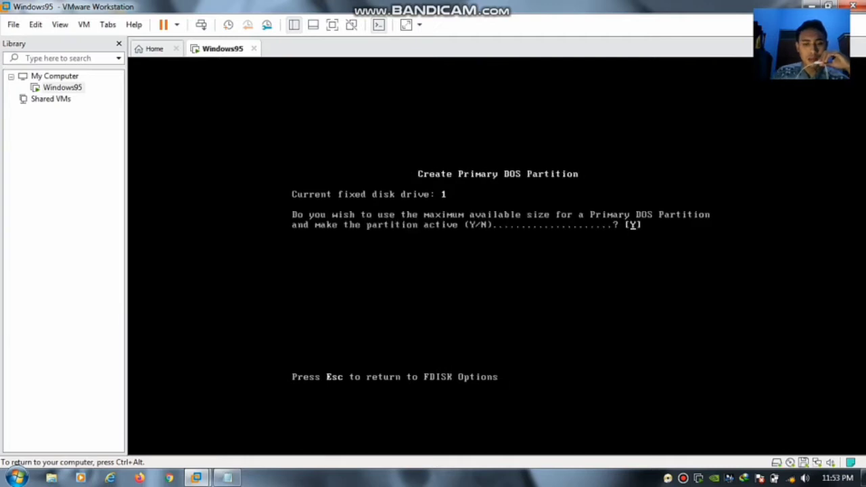
{"action": "key", "text": "Return"}
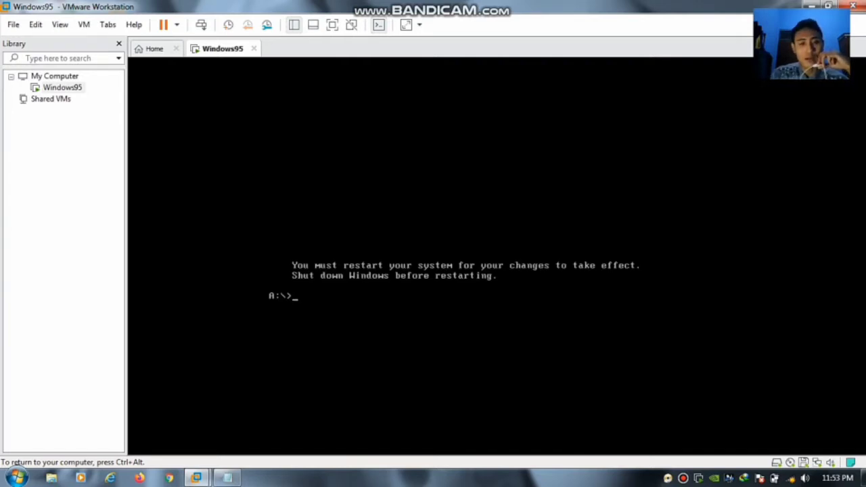
{"action": "key", "text": "ctrl+alt"}
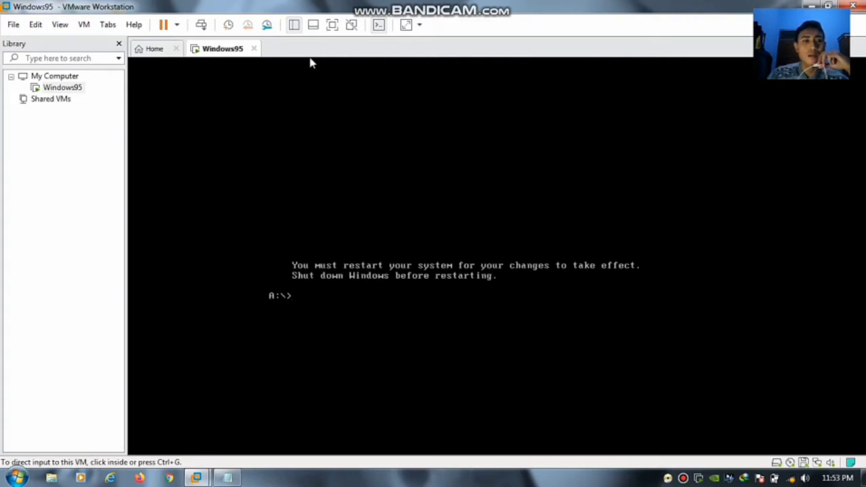
Reset the Windows95 VM so it reboots to A:\>, then bring up the Notepad install notes.
{"action": "left_click", "coordinate": [177, 25]}
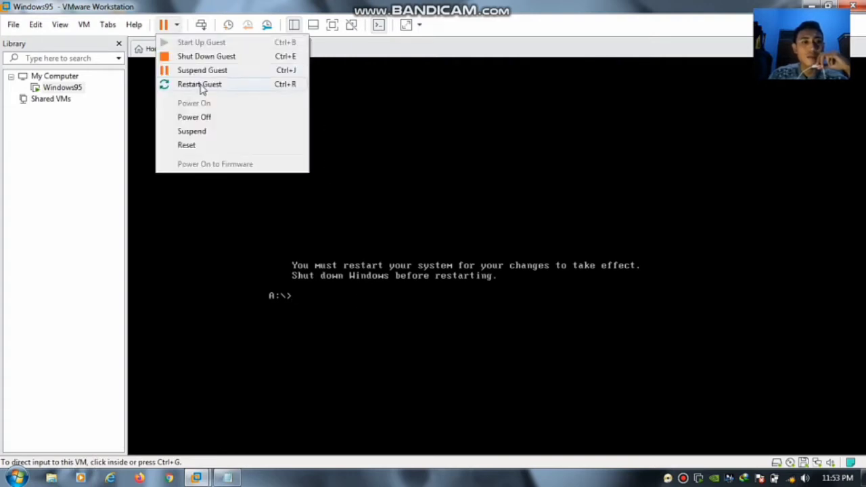
{"action": "left_click", "coordinate": [187, 146]}
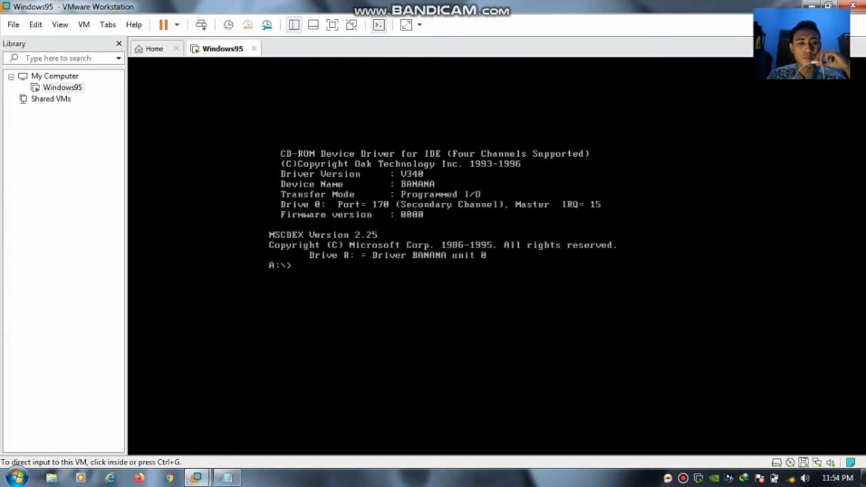
{"action": "left_click", "coordinate": [227, 478]}
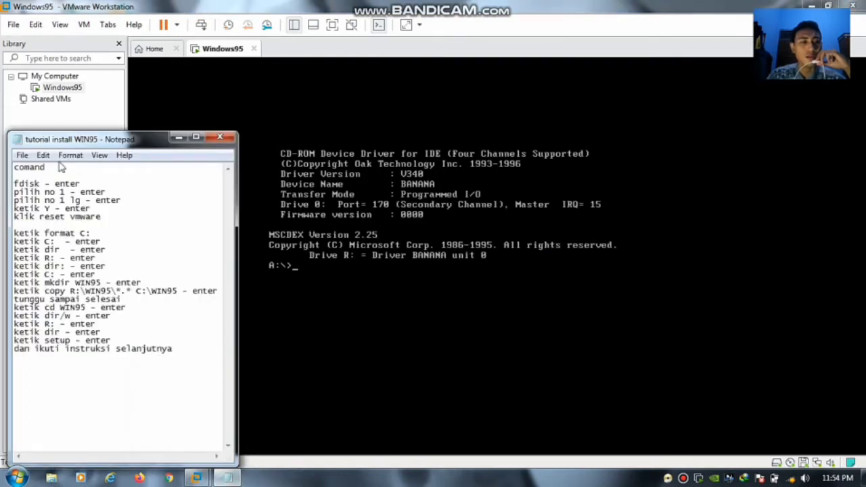
Move the Notepad notes up and left, then return focus to the Windows95 VM console.
{"action": "left_click_drag", "start_coordinate": [91, 145], "coordinate": [81, 80]}
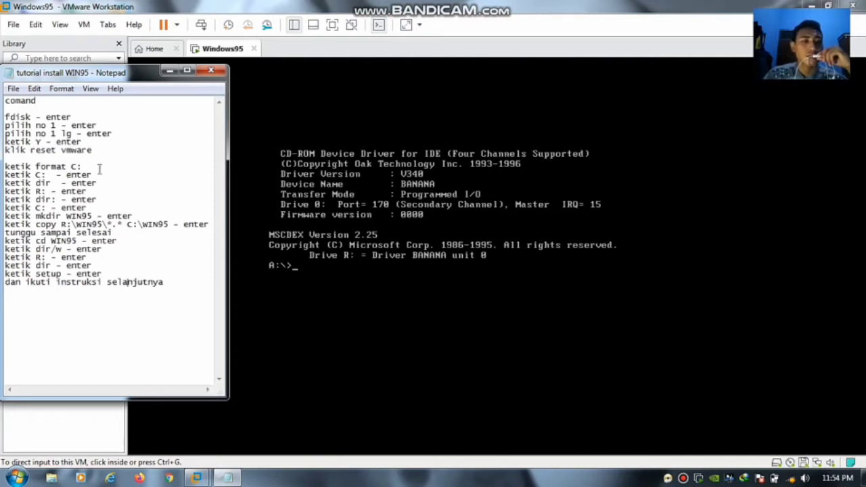
{"action": "left_click", "coordinate": [336, 281]}
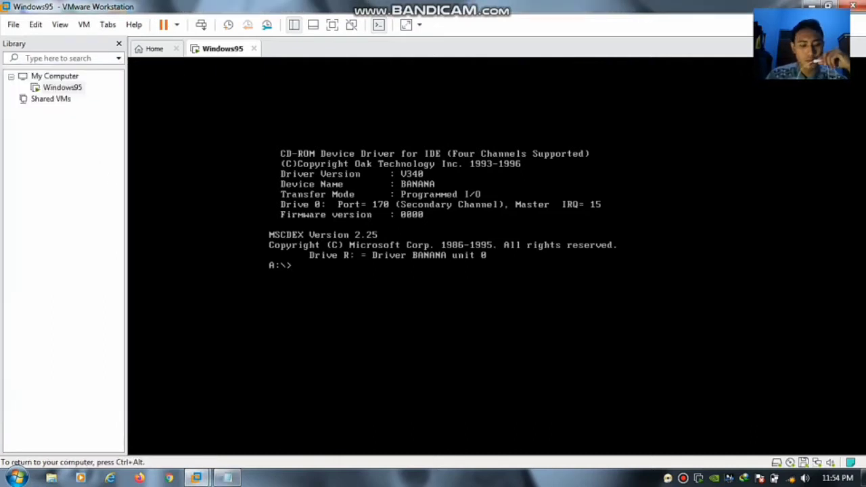
Format drive C: with FORMAT C:, confirming Y and leaving the volume label blank.
{"action": "type", "text": "frmat"}
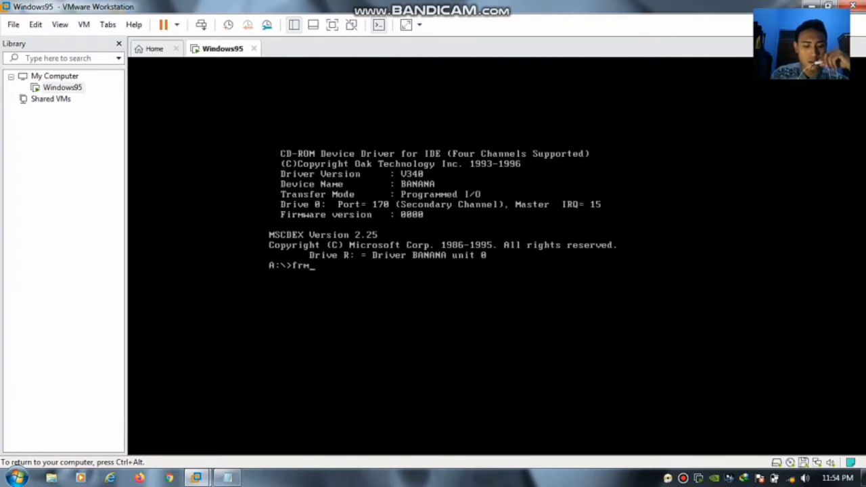
{"action": "key", "text": "BackSpace"}
{"action": "key", "text": "BackSpace"}
{"action": "key", "text": "BackSpace"}
{"action": "key", "text": "BackSpace"}
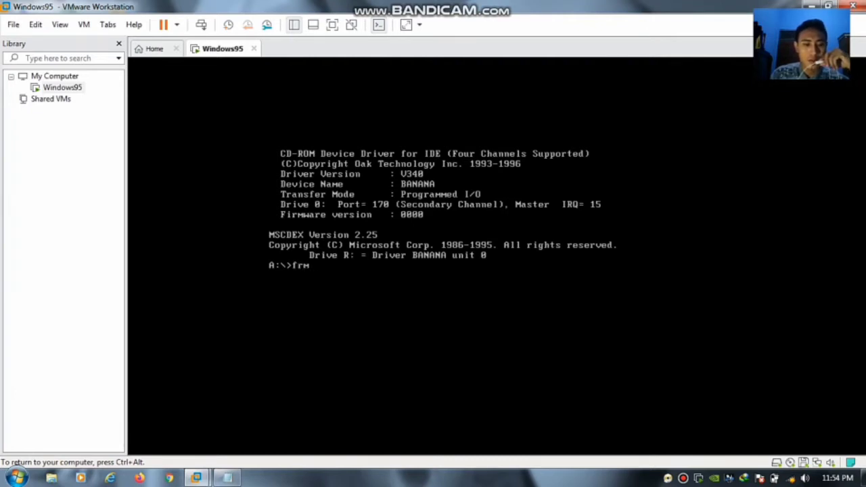
{"action": "type", "text": "ormat"}
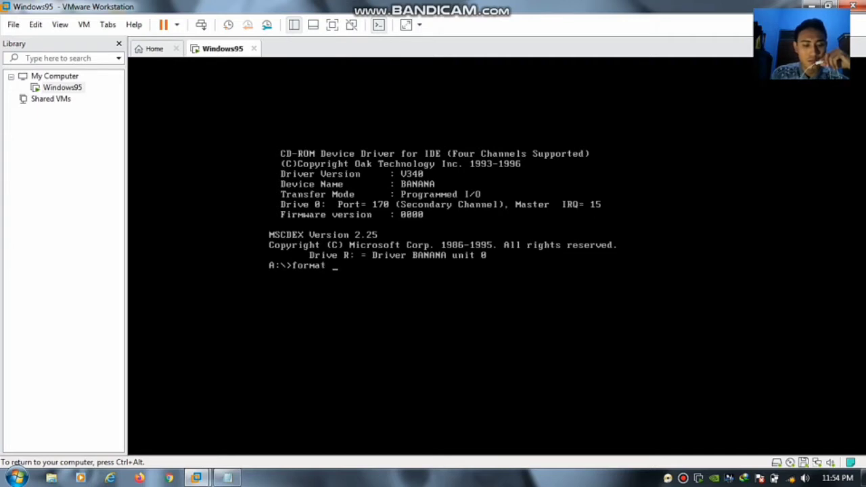
{"action": "type", "text": " C:"}
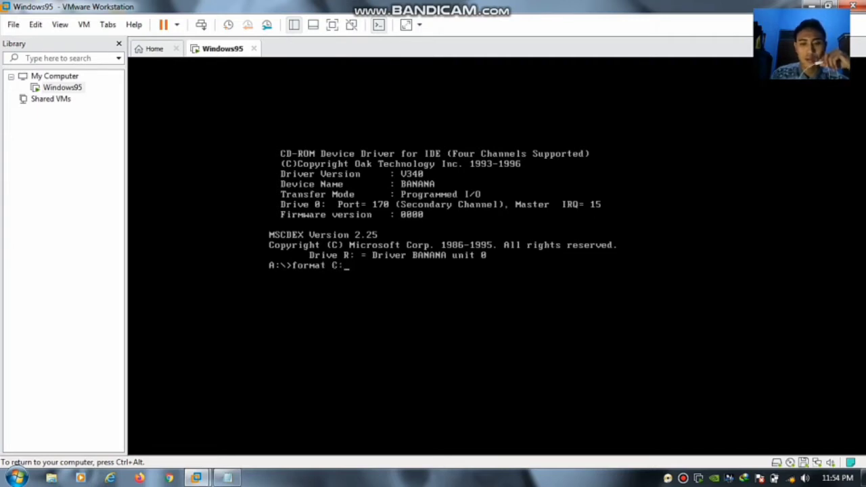
{"action": "key", "text": "Return"}
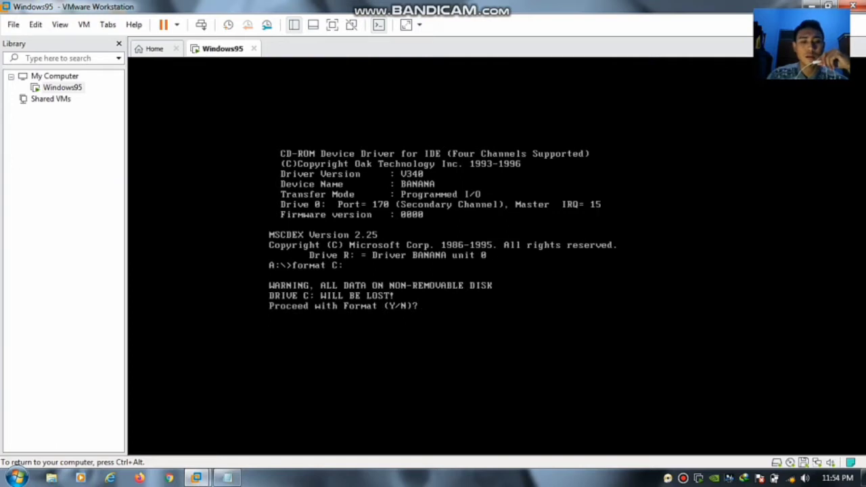
{"action": "type", "text": "Y"}
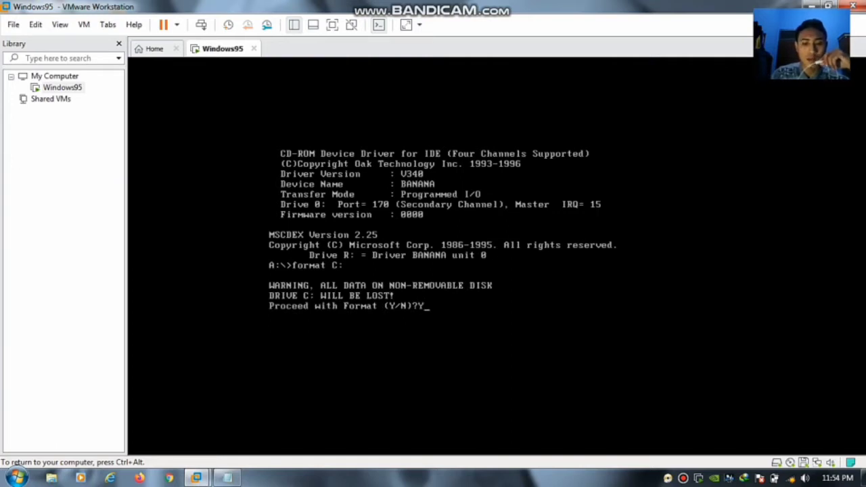
{"action": "key", "text": "Return"}
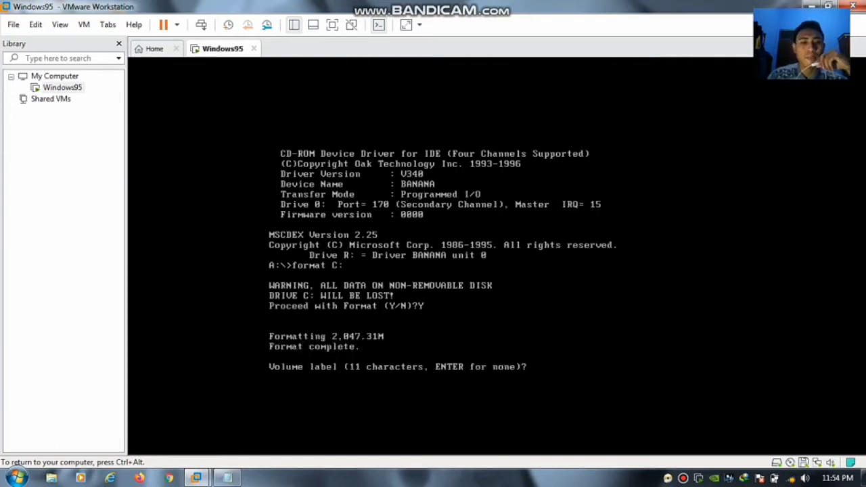
{"action": "key", "text": "Return"}
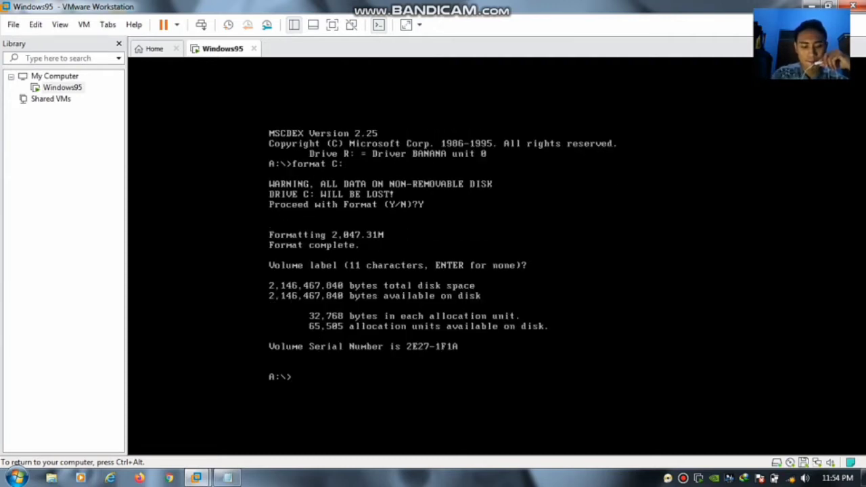
{"action": "key", "text": "ctrl+alt"}
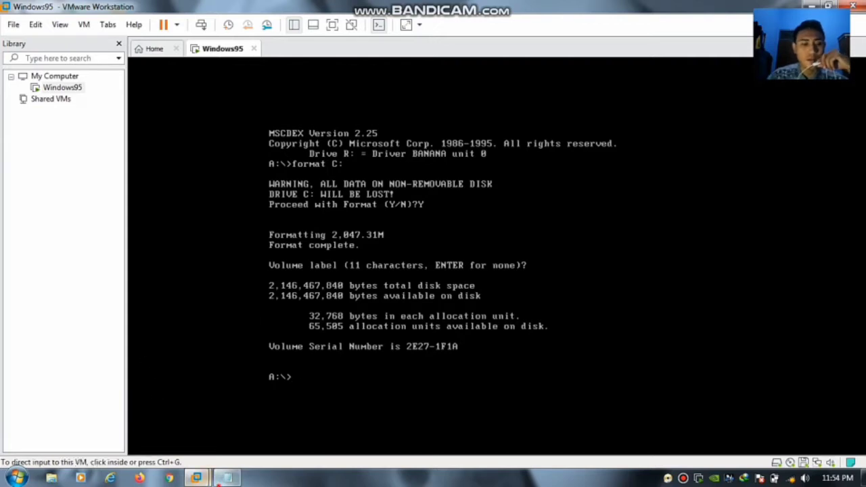
Switch to drive C: and run dir to confirm it is empty.
{"action": "left_click", "coordinate": [226, 478]}
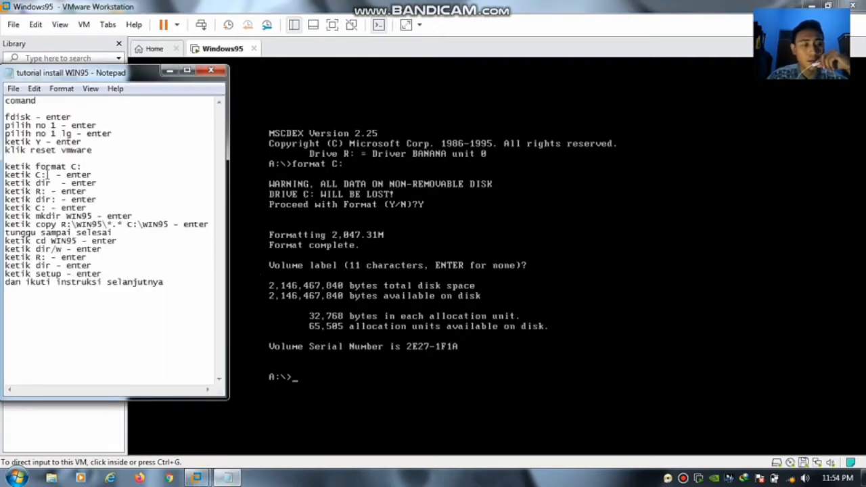
{"action": "left_click", "coordinate": [380, 373]}
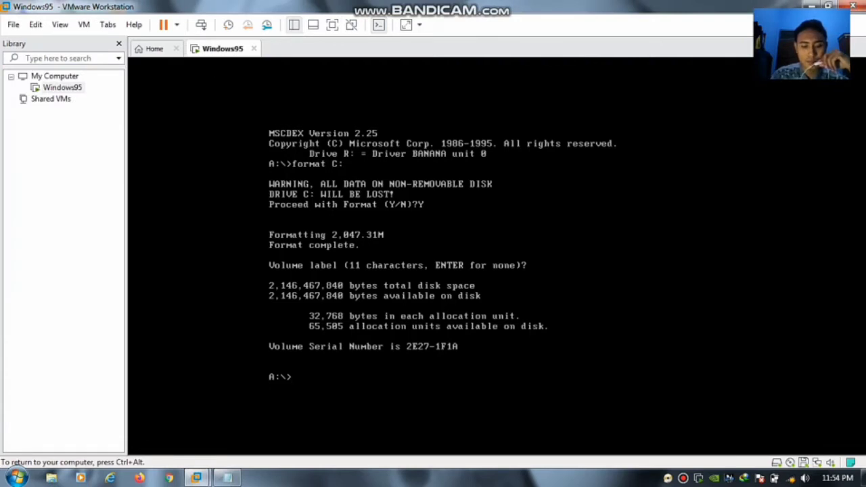
{"action": "type", "text": "C"}
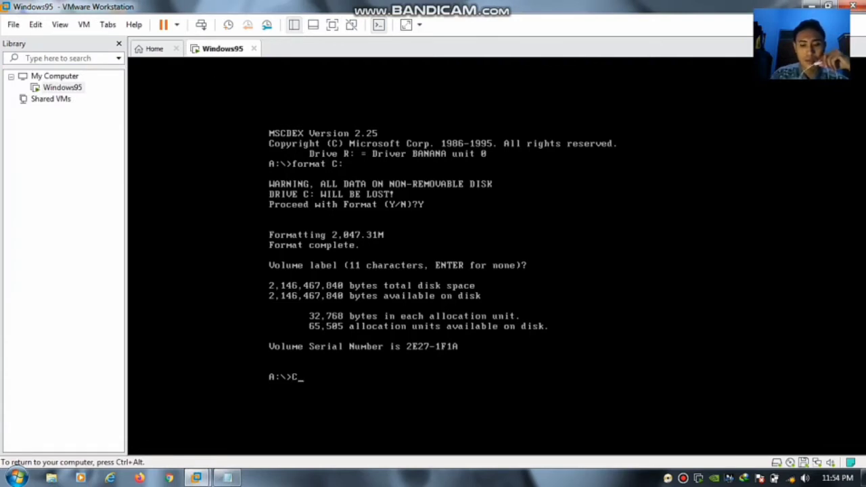
{"action": "type", "text": ":"}
{"action": "key", "text": "Return"}
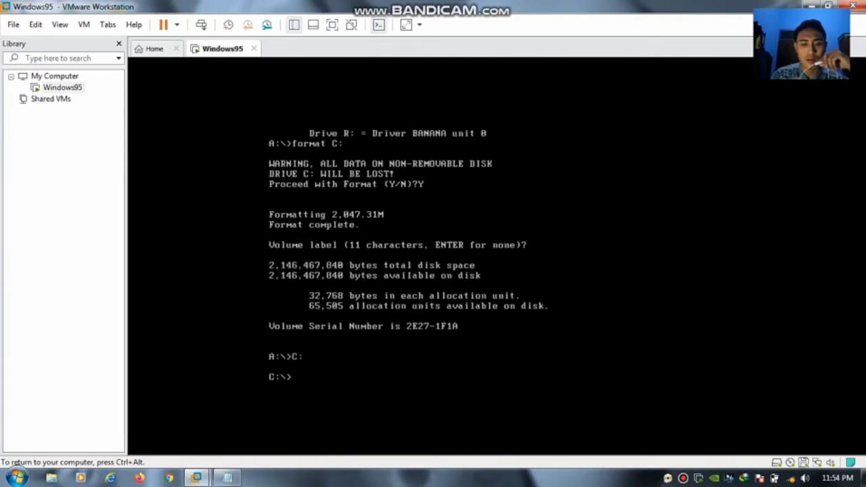
{"action": "type", "text": "dir"}
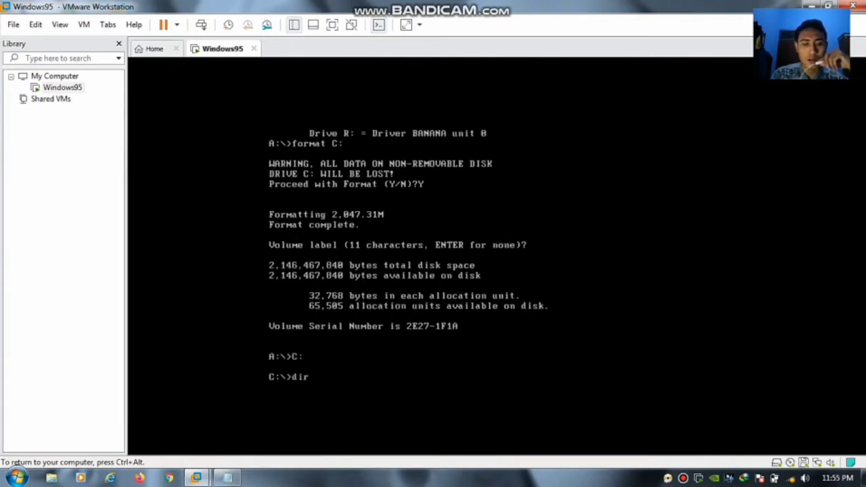
{"action": "key", "text": "Return"}
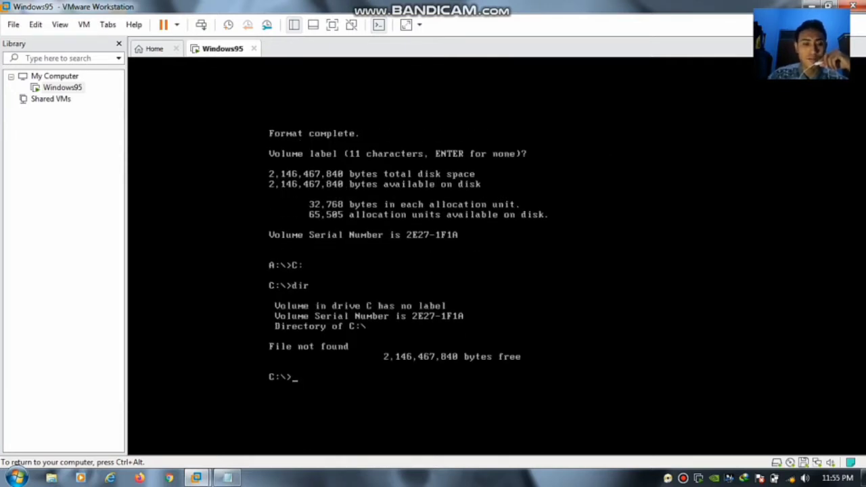
{"action": "key", "text": "ctrl+alt"}
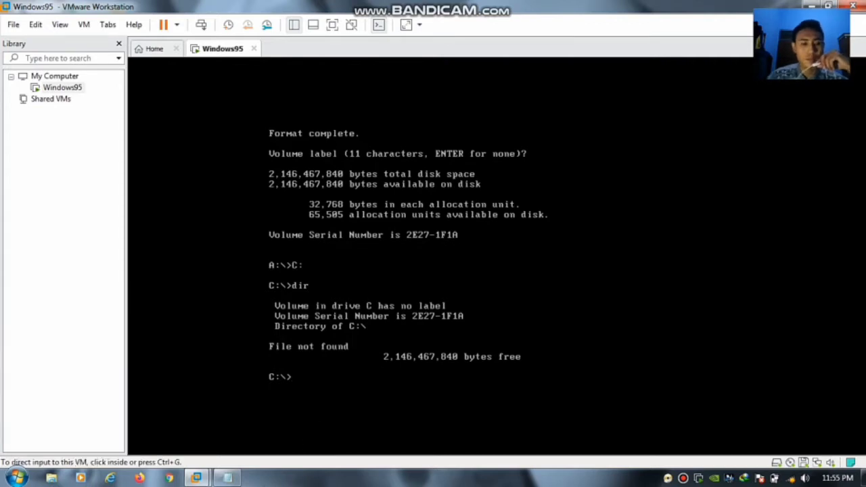
Switch the DOS prompt to drive R: after checking the notes.
{"action": "left_click", "coordinate": [227, 478]}
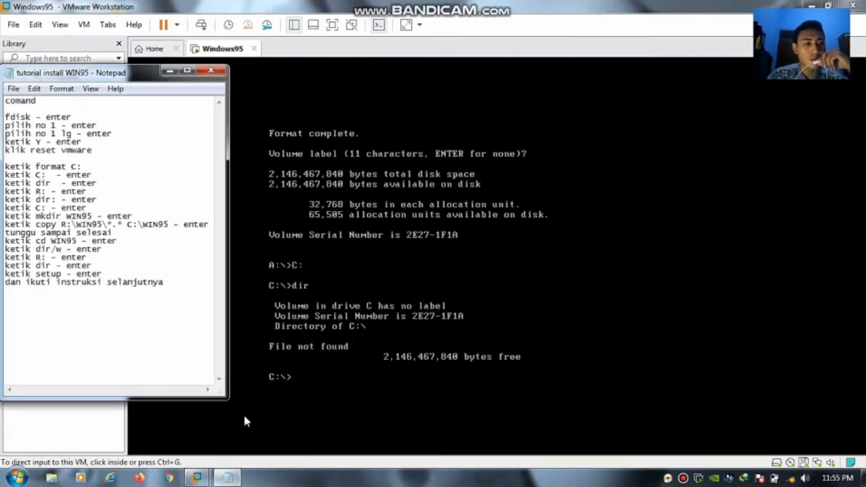
{"action": "left_click", "coordinate": [331, 392]}
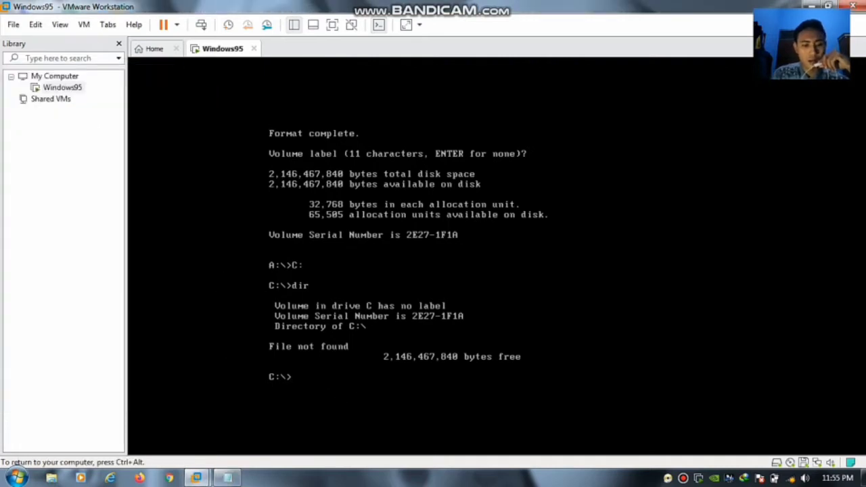
{"action": "type", "text": "er"}
{"action": "key", "text": "BackSpace"}
{"action": "key", "text": "BackSpace"}
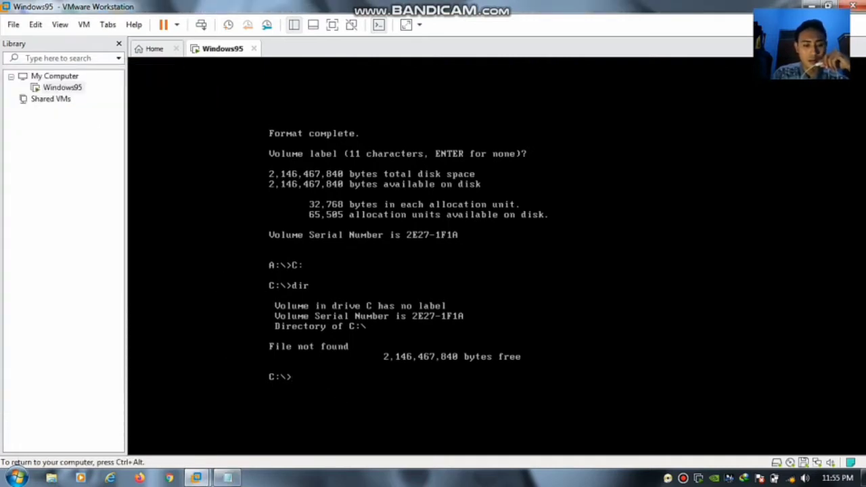
{"action": "type", "text": "r"}
{"action": "key", "text": "BackSpace"}
{"action": "type", "text": "R:"}
{"action": "key", "text": "Return"}
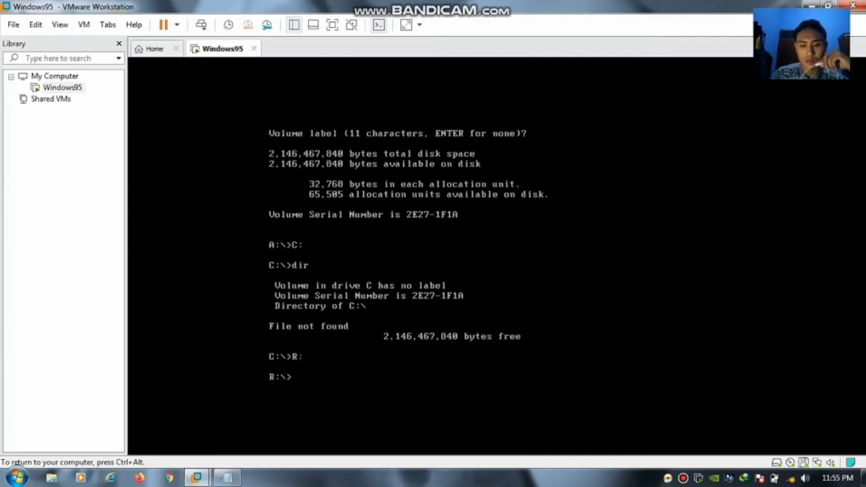
List drive R:, showing volume WIN95 with SETUP.EXE and the WIN95 folder.
{"action": "type", "text": "d"}
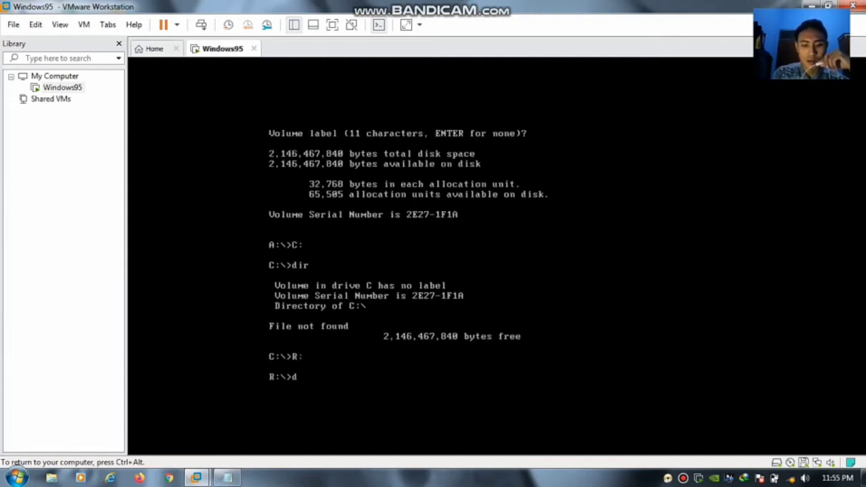
{"action": "type", "text": "ir"}
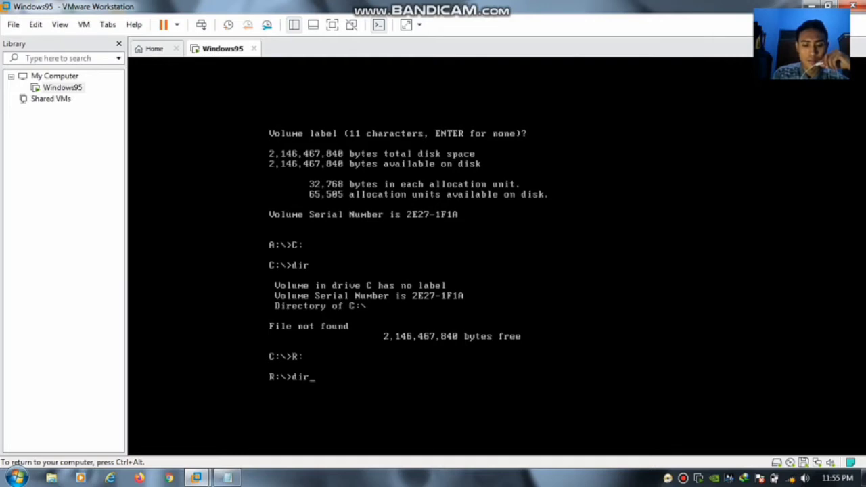
{"action": "type", "text": ":"}
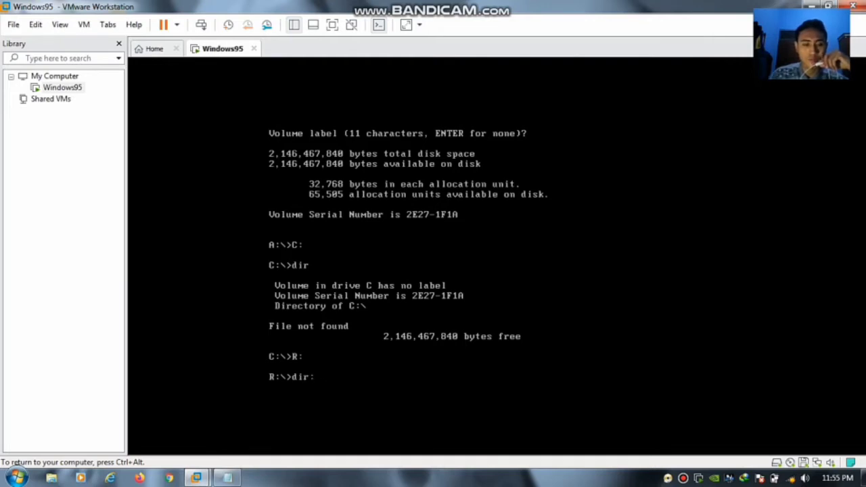
{"action": "key", "text": "ctrl+alt"}
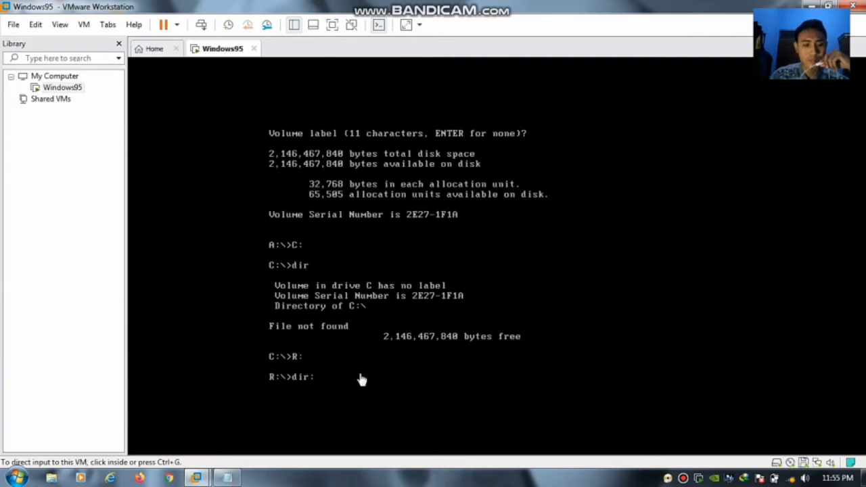
{"action": "left_click", "coordinate": [220, 478]}
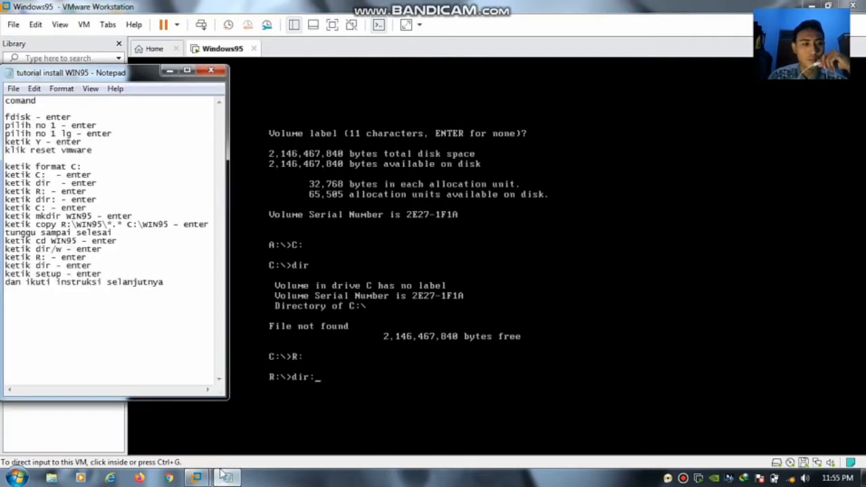
{"action": "left_click", "coordinate": [407, 392]}
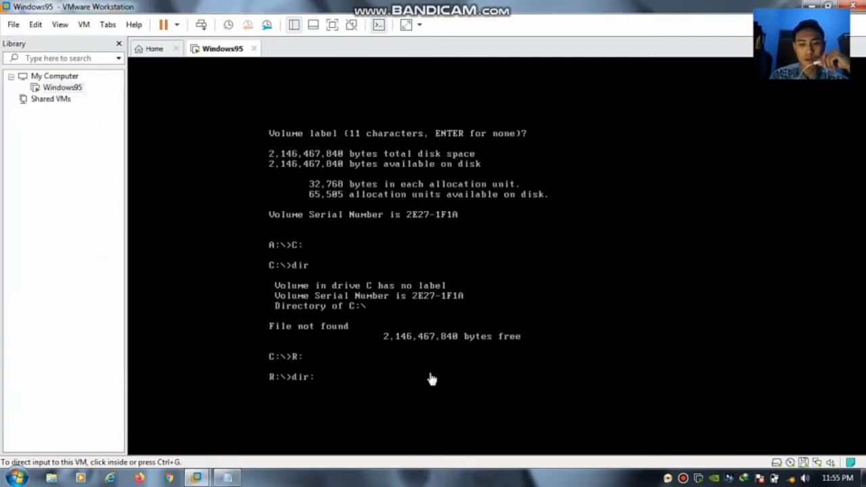
{"action": "left_click", "coordinate": [431, 379]}
{"action": "key", "text": "Return"}
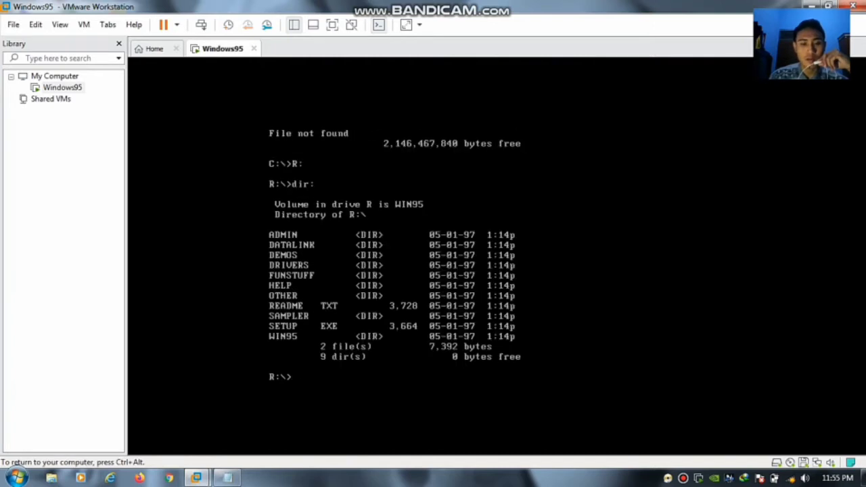
{"action": "key", "text": "ctrl+alt"}
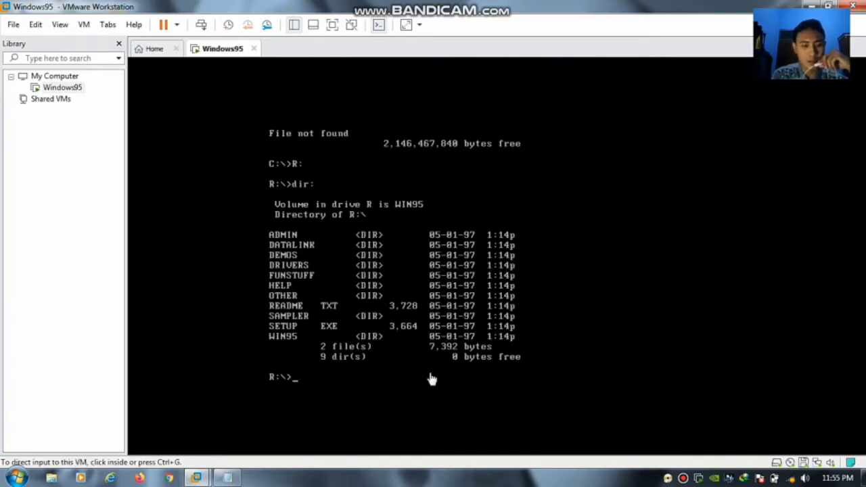
{"action": "left_click", "coordinate": [233, 478]}
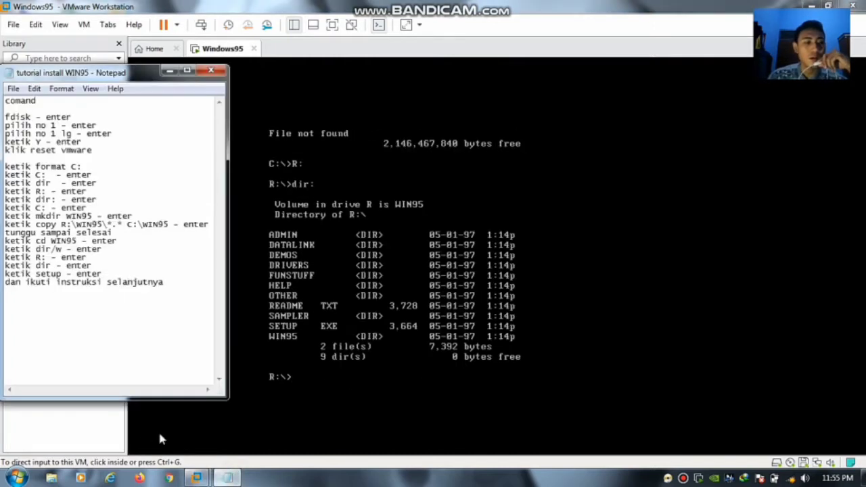
{"action": "left_click", "coordinate": [315, 370]}
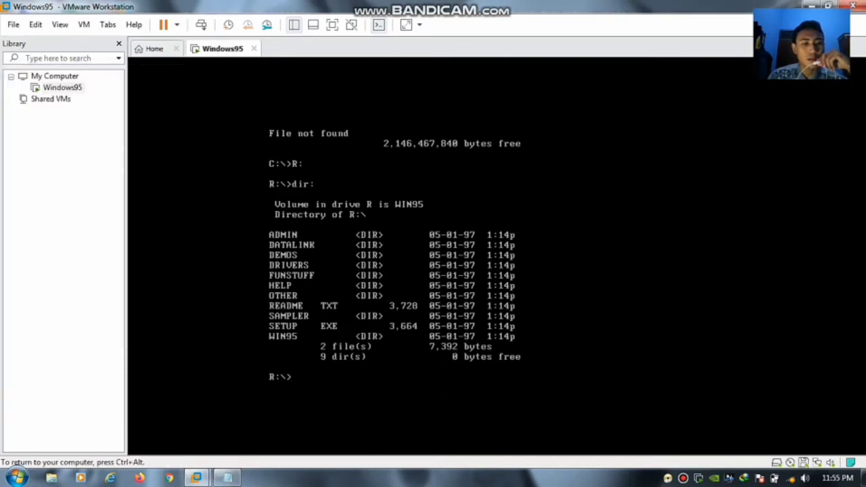
Switch the VM's DOS prompt back to drive C:.
{"action": "type", "text": "C"}
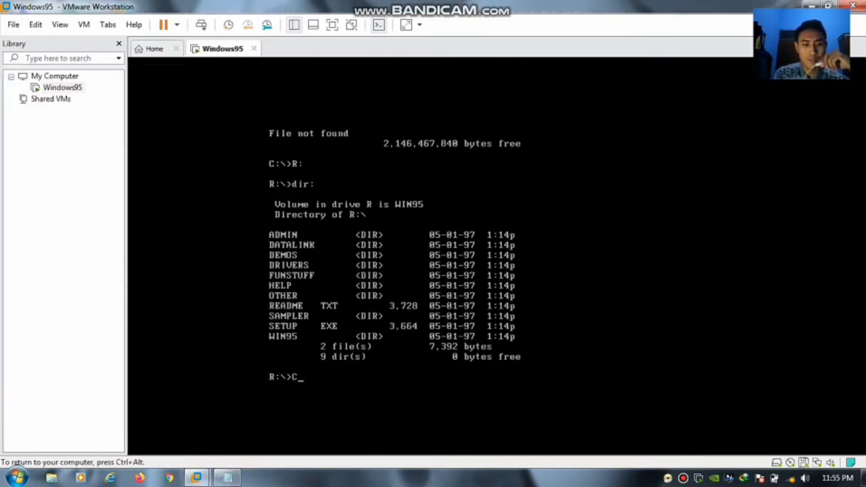
{"action": "type", "text": ":"}
{"action": "key", "text": "Return"}
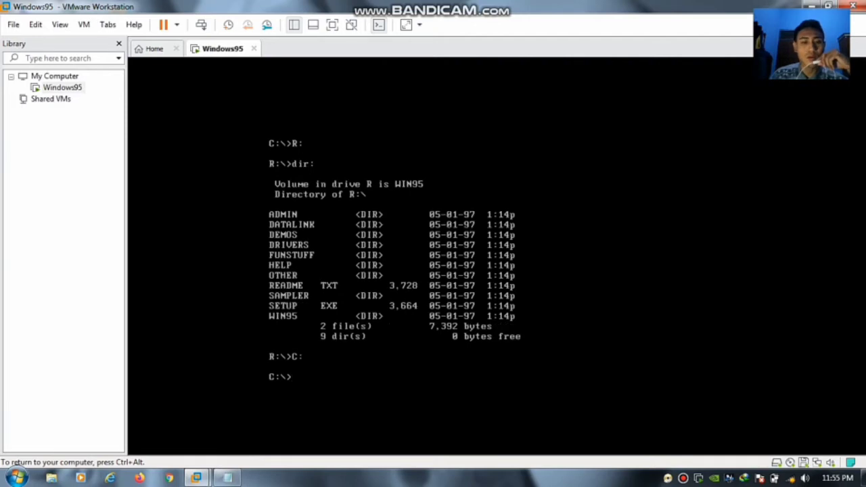
{"action": "key", "text": "ctrl+alt"}
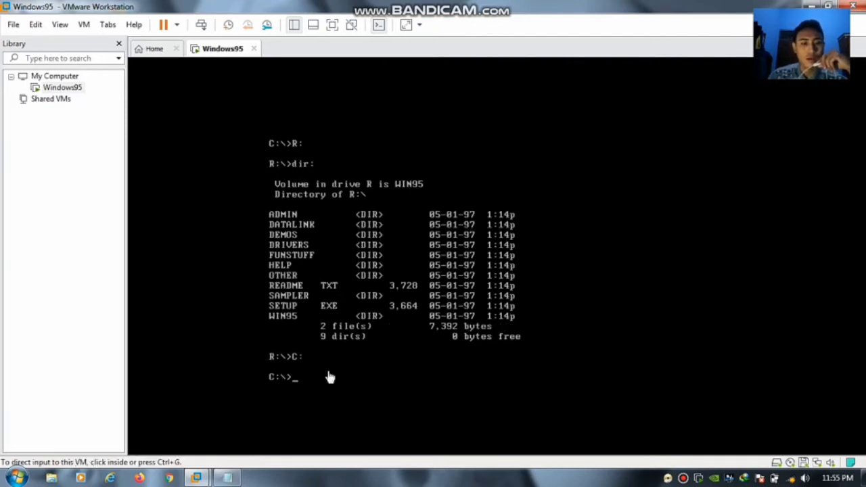
{"action": "left_click", "coordinate": [330, 377]}
Create a WIN95 folder on C: with mkdir WIN95, then check the tutorial notes.
{"action": "type", "text": "mk"}
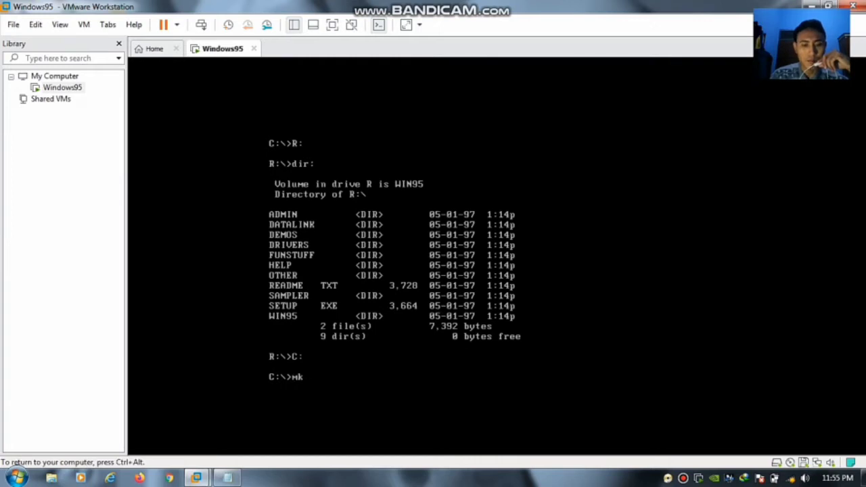
{"action": "type", "text": "dir"}
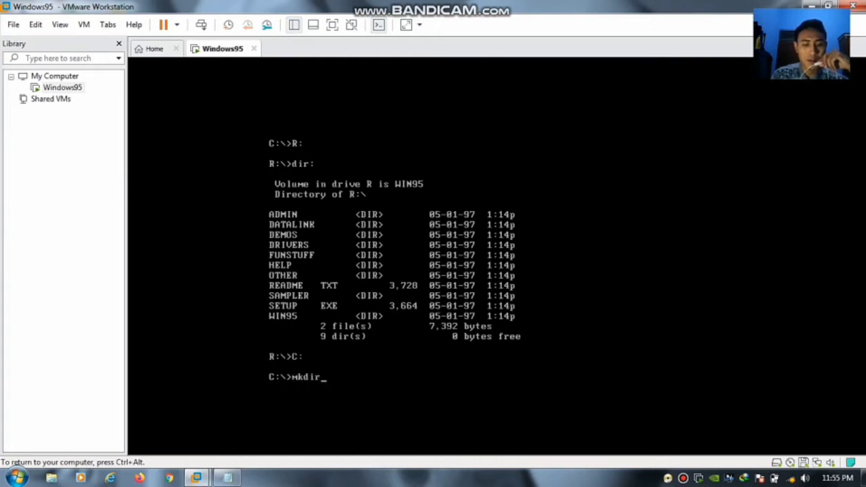
{"action": "type", "text": " W"}
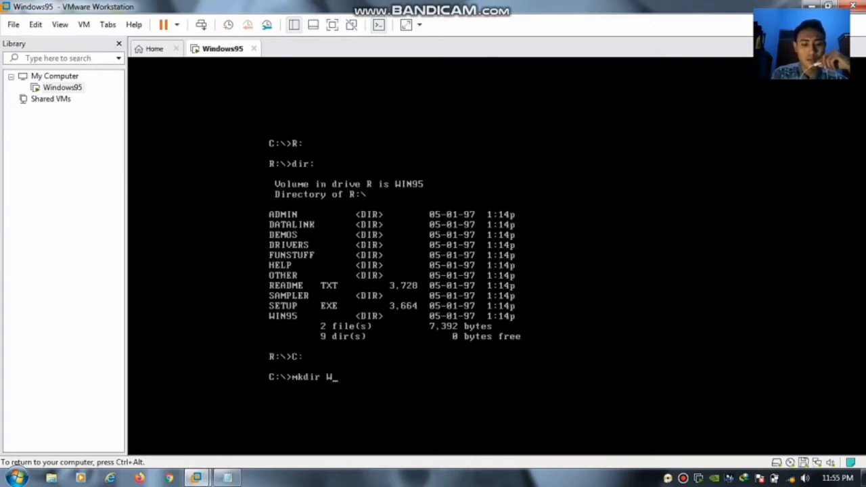
{"action": "type", "text": "IN9"}
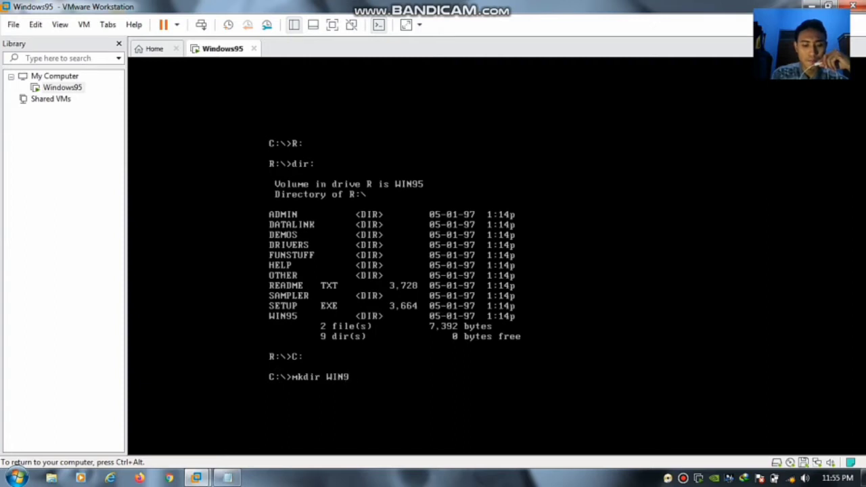
{"action": "type", "text": "5"}
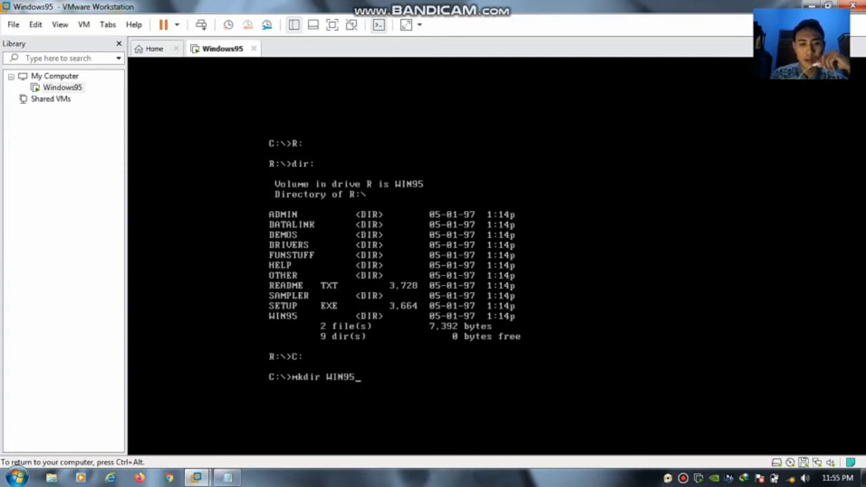
{"action": "key", "text": "Return"}
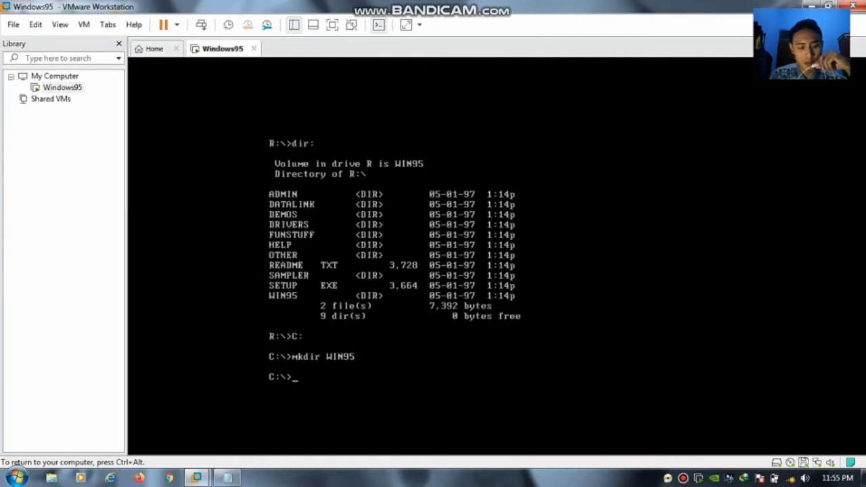
{"action": "key", "text": "ctrl+alt"}
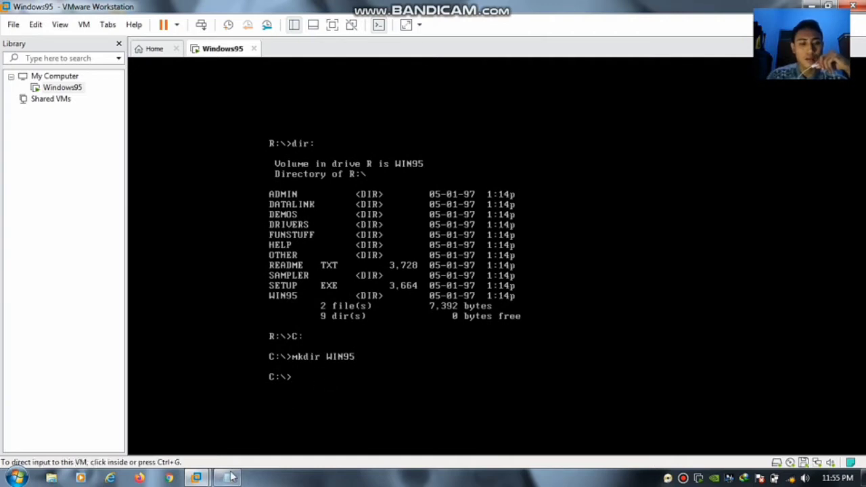
{"action": "left_click", "coordinate": [228, 478]}
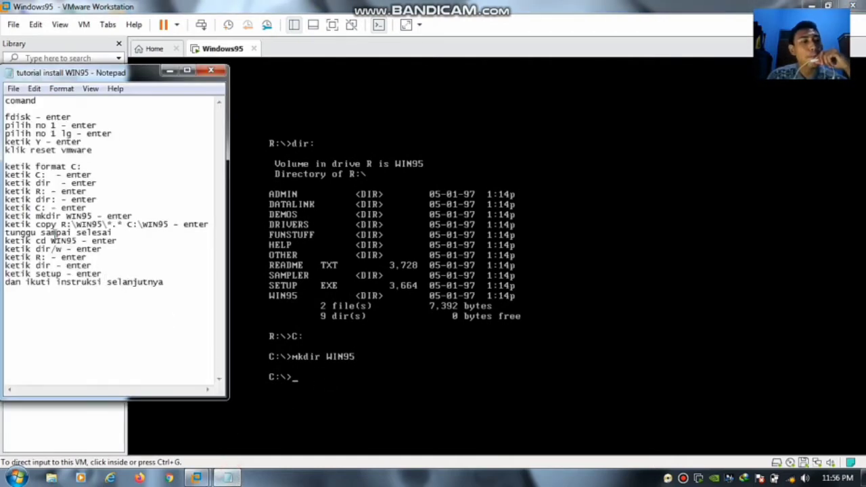
{"action": "left_click", "coordinate": [323, 379]}
Type COPY R:\WIN95\*.* C:\WIN95 at the C:\> prompt and check it against the tutorial notes.
{"action": "type", "text": "COP"}
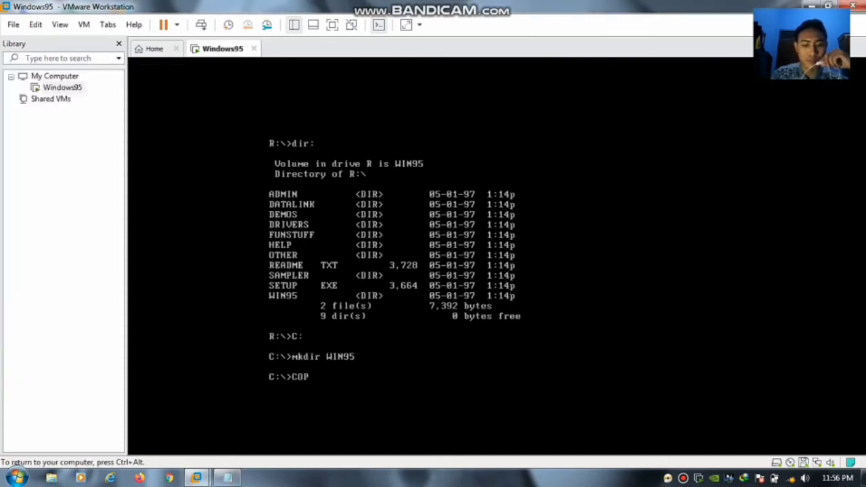
{"action": "type", "text": "Y r"}
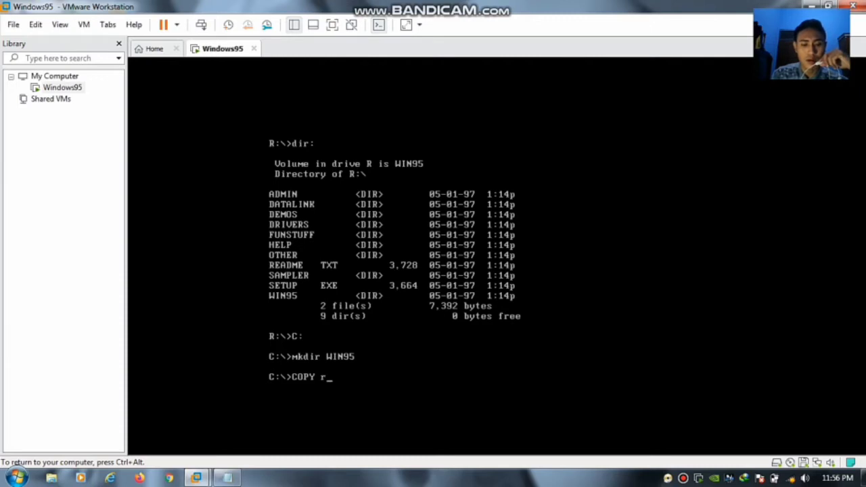
{"action": "key", "text": "BackSpace"}
{"action": "type", "text": "R"}
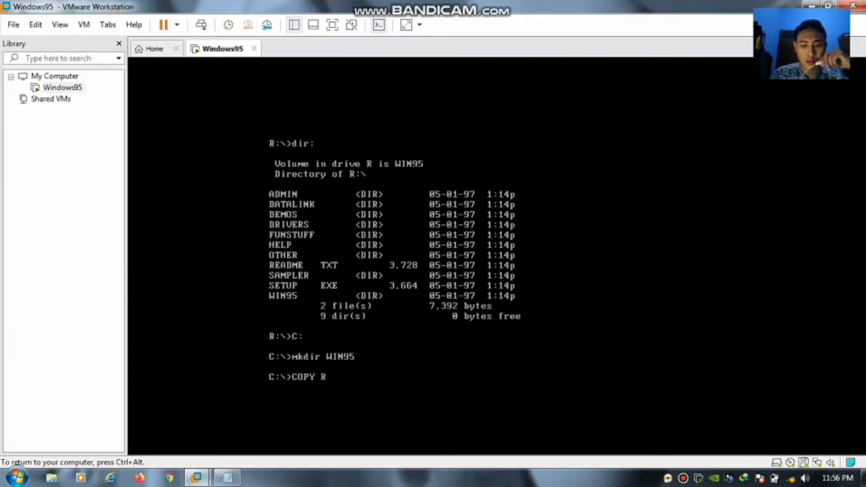
{"action": "type", "text": ":\\WIN"}
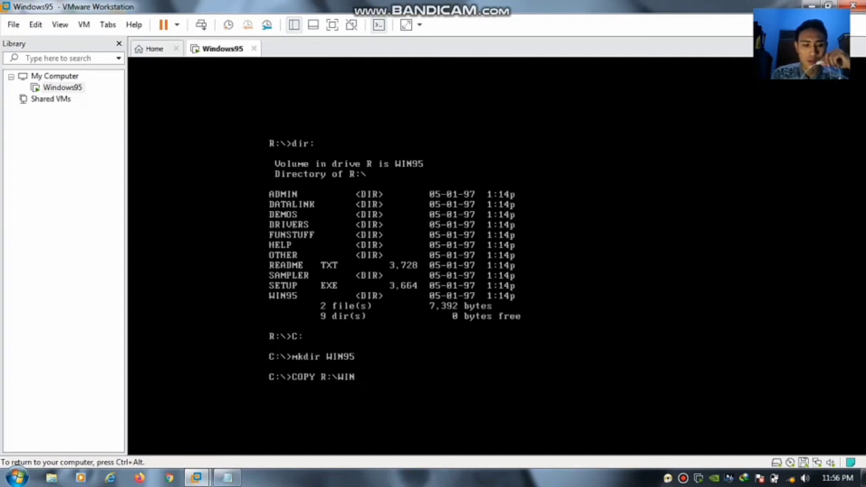
{"action": "type", "text": "95\\"}
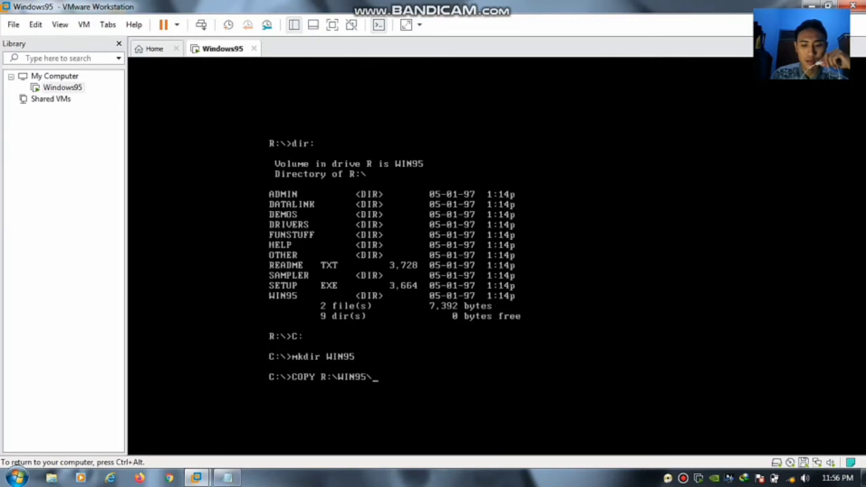
{"action": "type", "text": "*"}
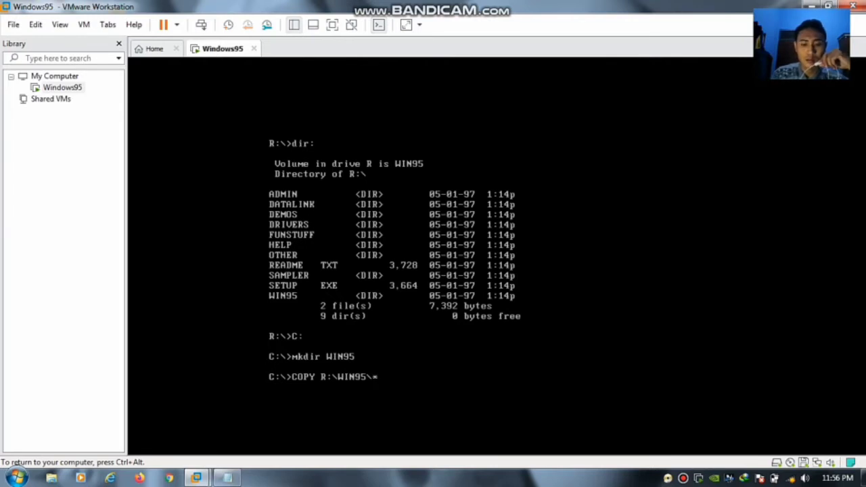
{"action": "type", "text": ".*"}
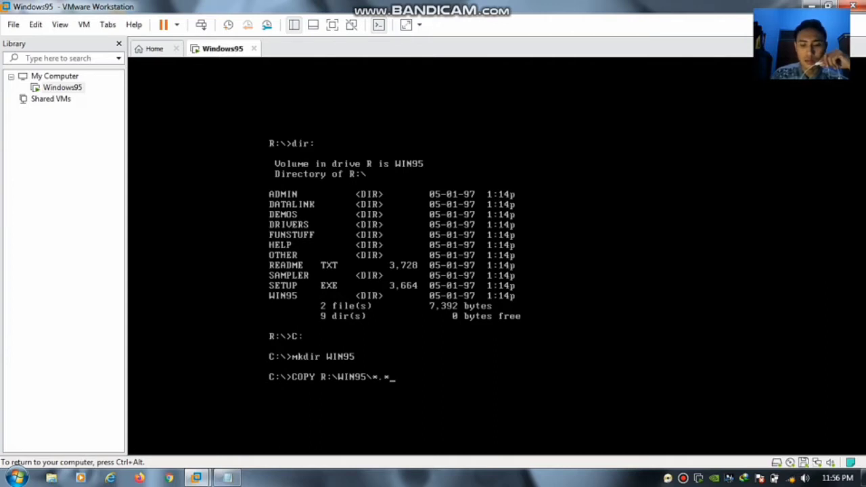
{"action": "type", "text": " C:"}
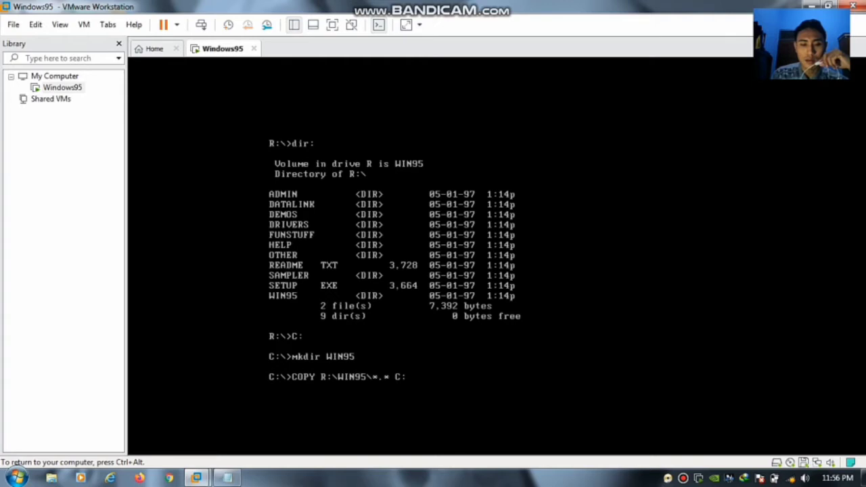
{"action": "type", "text": "\\WIN"}
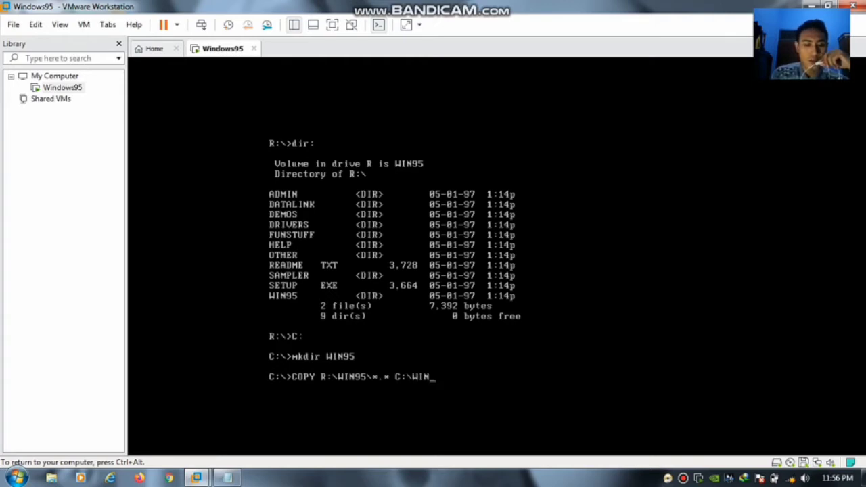
{"action": "type", "text": "95"}
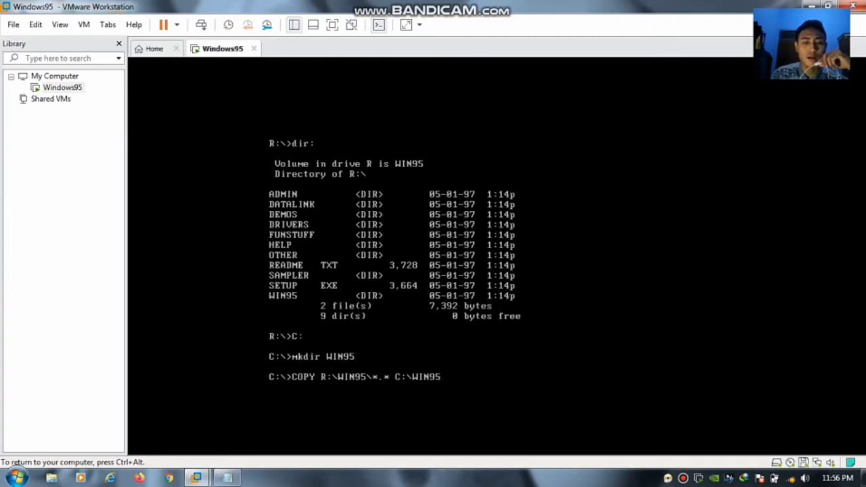
{"action": "key", "text": "ctrl+alt"}
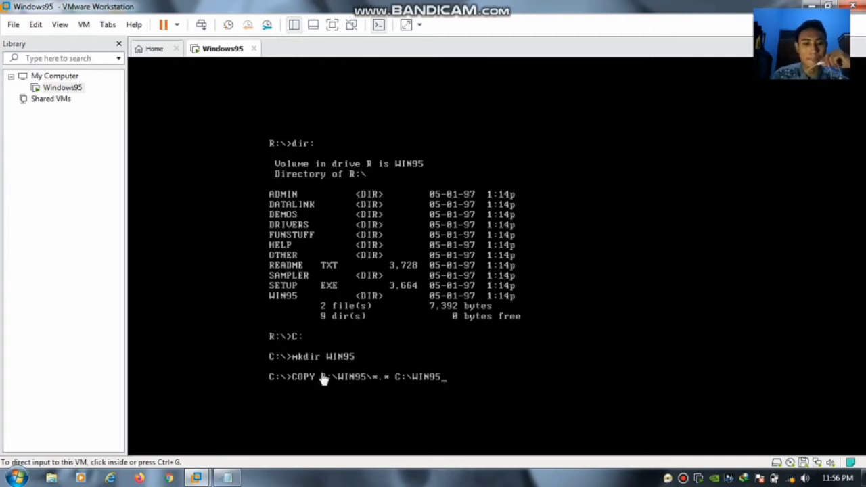
{"action": "left_click", "coordinate": [220, 478]}
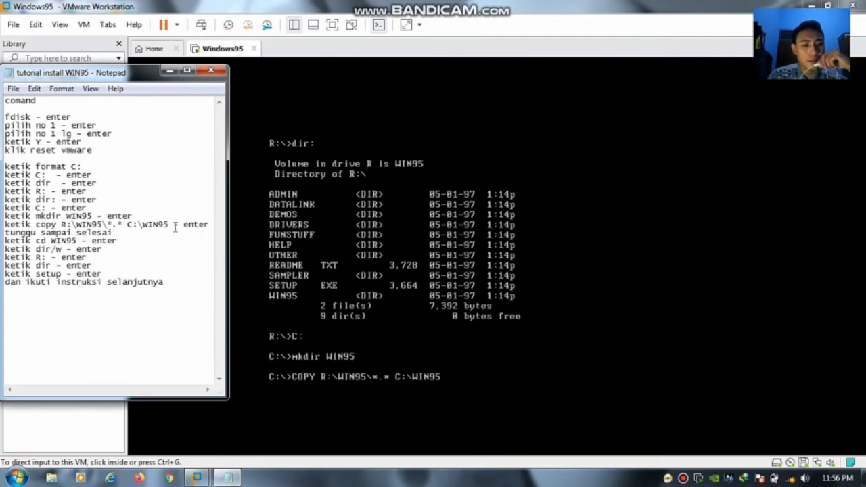
{"action": "left_click", "coordinate": [491, 390]}
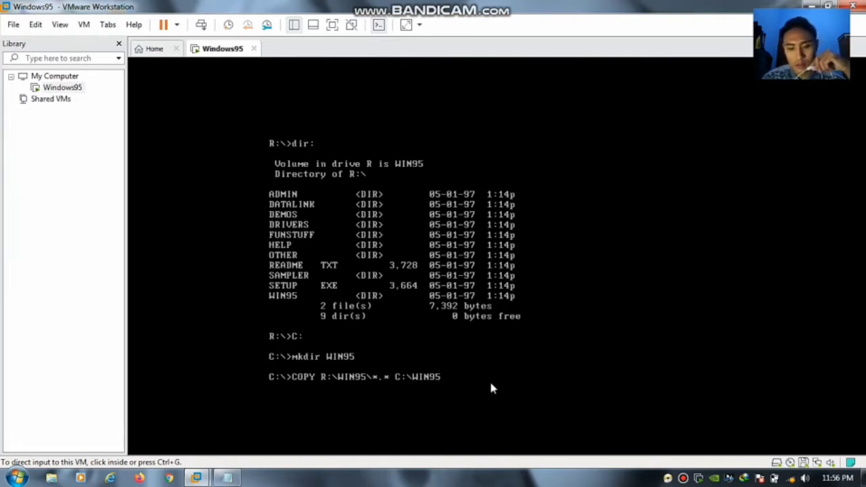
{"action": "left_click", "coordinate": [449, 400]}
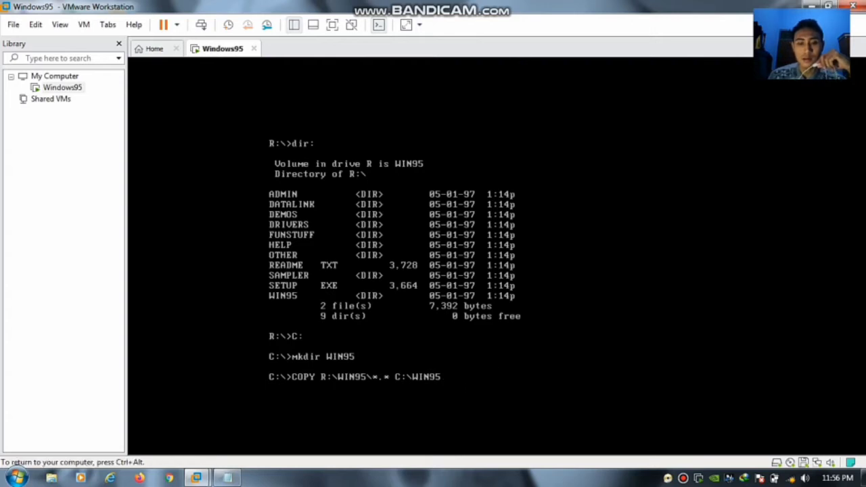
Run the copy of all 57 setup files into C:\WIN95 and check the notes.
{"action": "key", "text": "Return"}
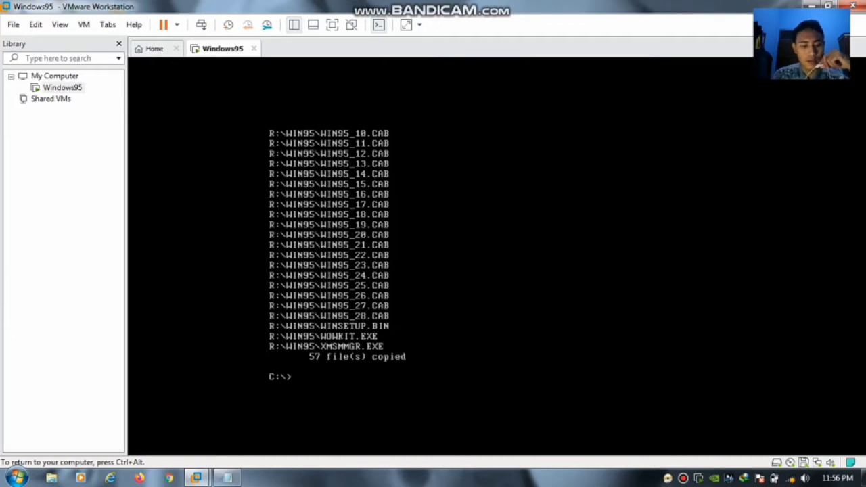
{"action": "key", "text": "ctrl+alt"}
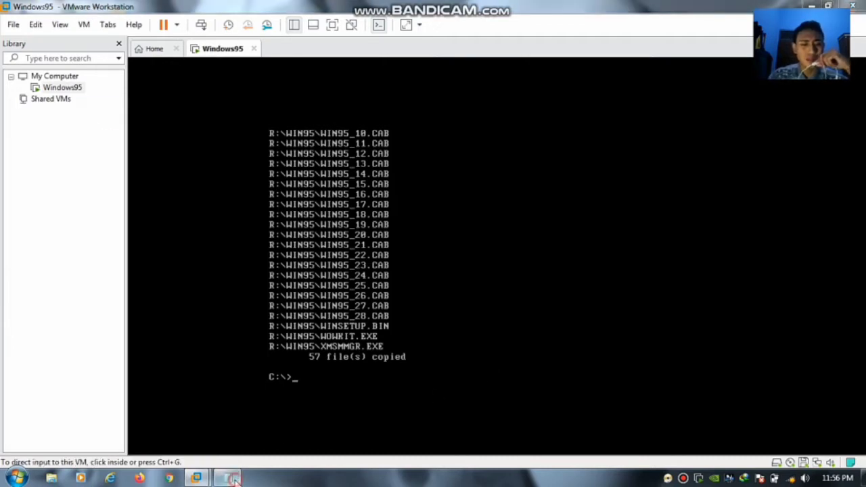
{"action": "left_click", "coordinate": [227, 478]}
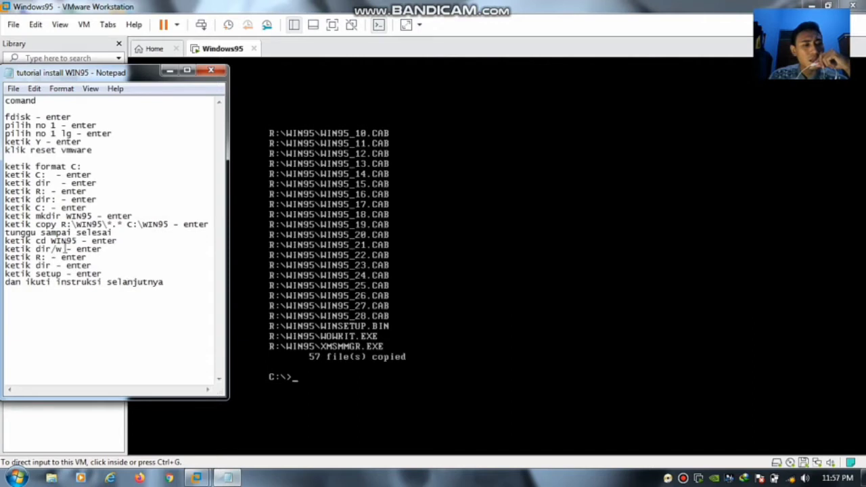
{"action": "left_click", "coordinate": [311, 385]}
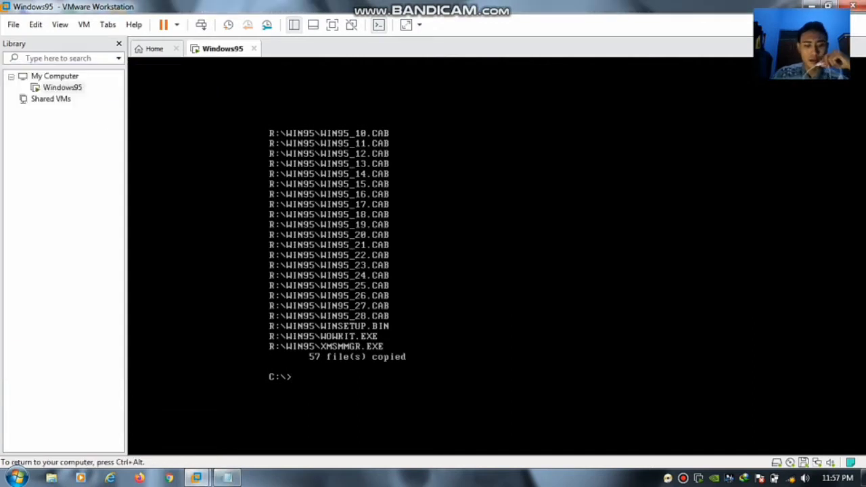
Move the prompt into C:\WIN95 with cd WIN95.
{"action": "type", "text": "cd"}
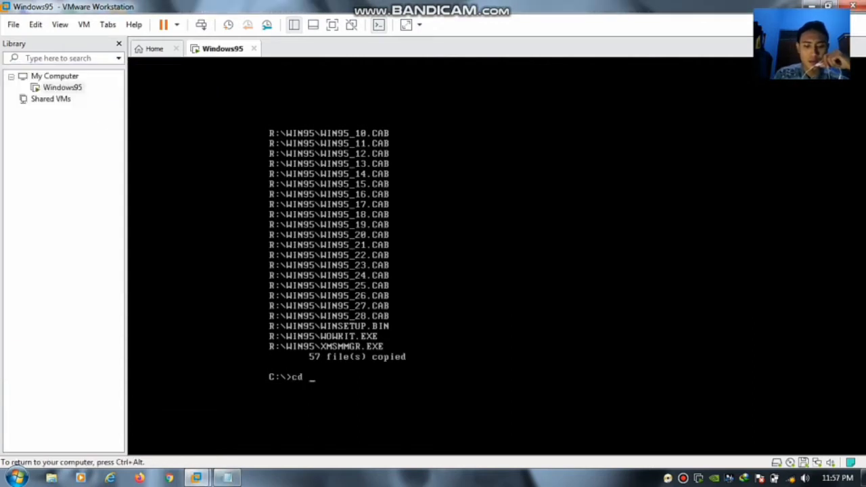
{"action": "type", "text": " WIN95"}
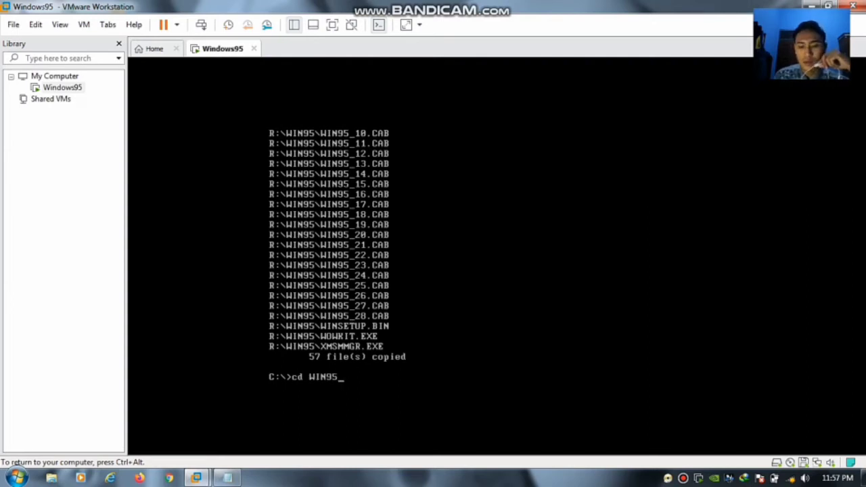
{"action": "key", "text": "Return"}
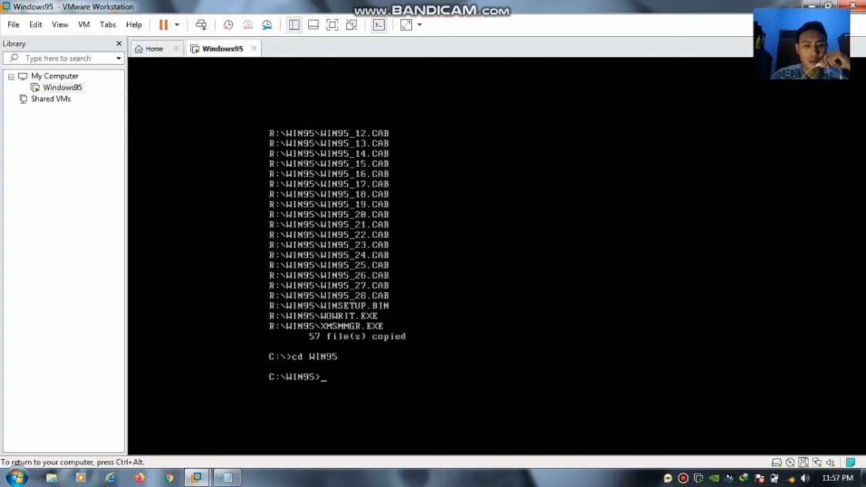
{"action": "key", "text": "ctrl+alt"}
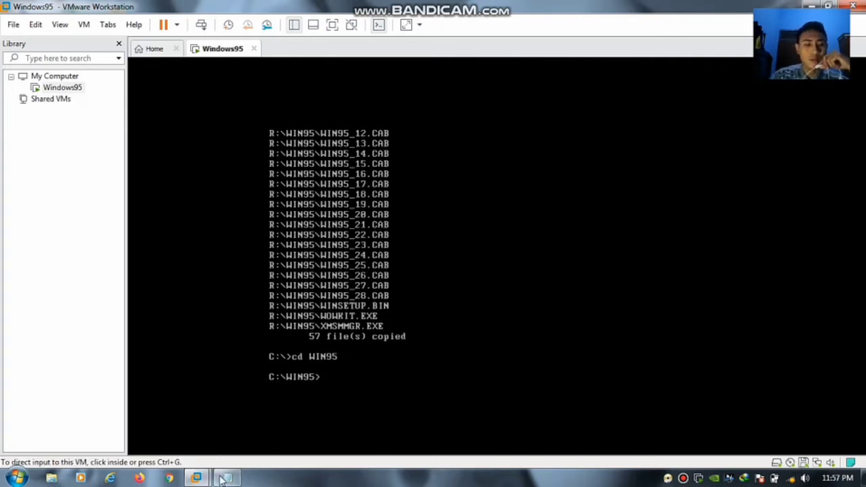
{"action": "left_click", "coordinate": [227, 477]}
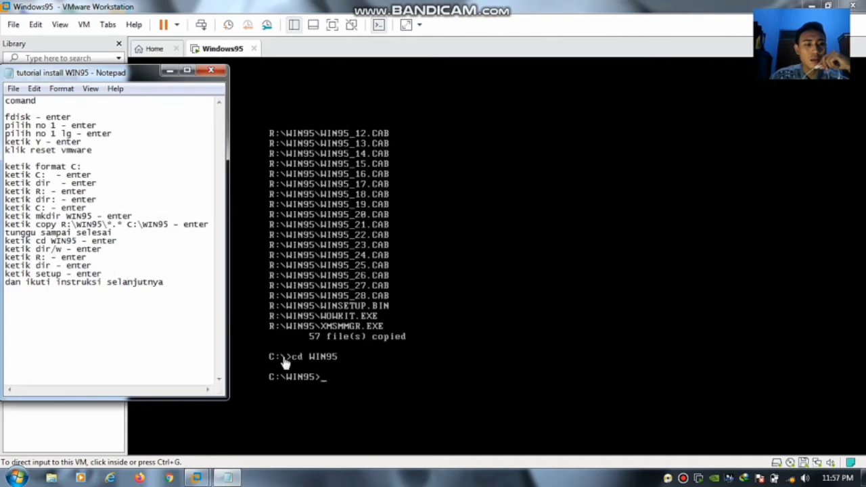
{"action": "left_click", "coordinate": [396, 371]}
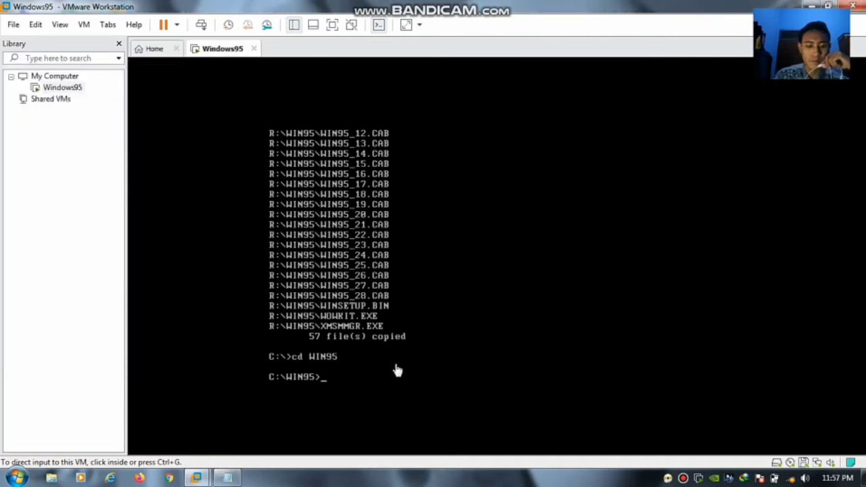
{"action": "left_click", "coordinate": [397, 371]}
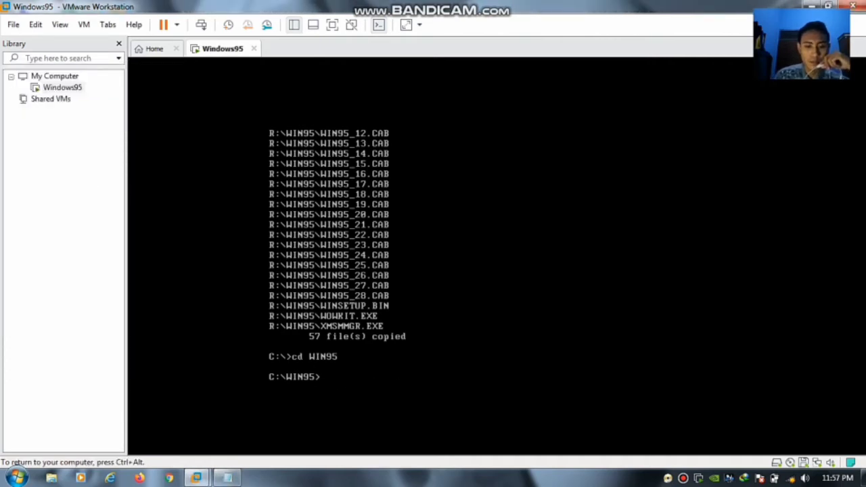
List the files in C:\WIN95 with dir.
{"action": "type", "text": "dir"}
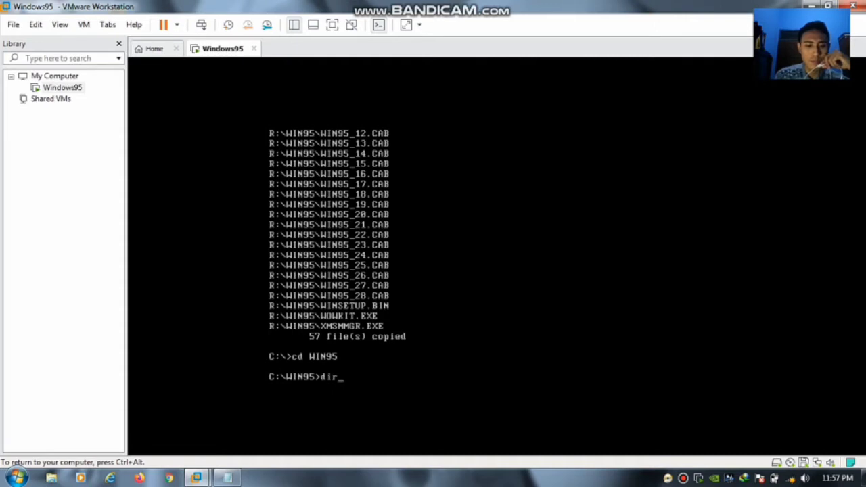
{"action": "key", "text": "Return"}
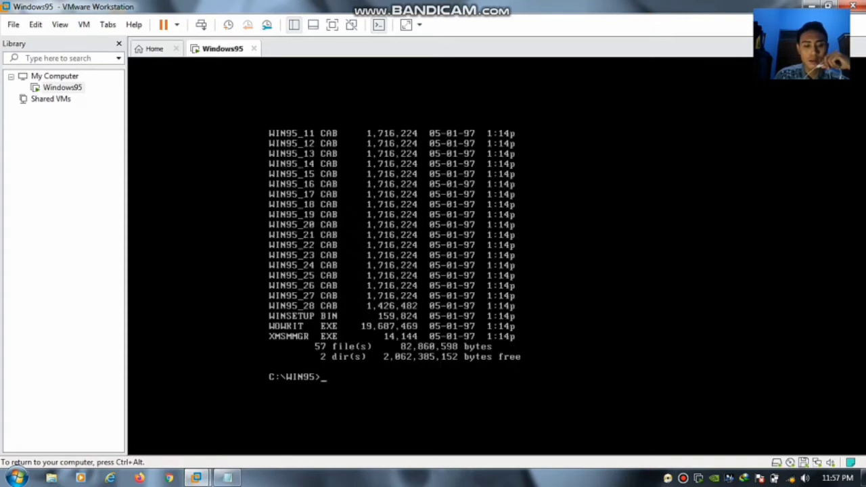
{"action": "key", "text": "ctrl+alt"}
{"action": "left_click", "coordinate": [223, 477]}
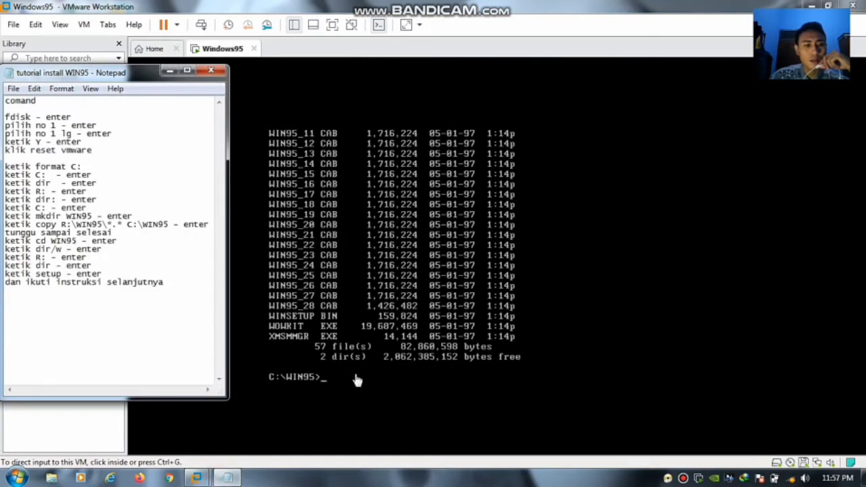
{"action": "left_click", "coordinate": [357, 377]}
Switch to drive R:, list its root with dir, and type setup at R:\>.
{"action": "type", "text": "R"}
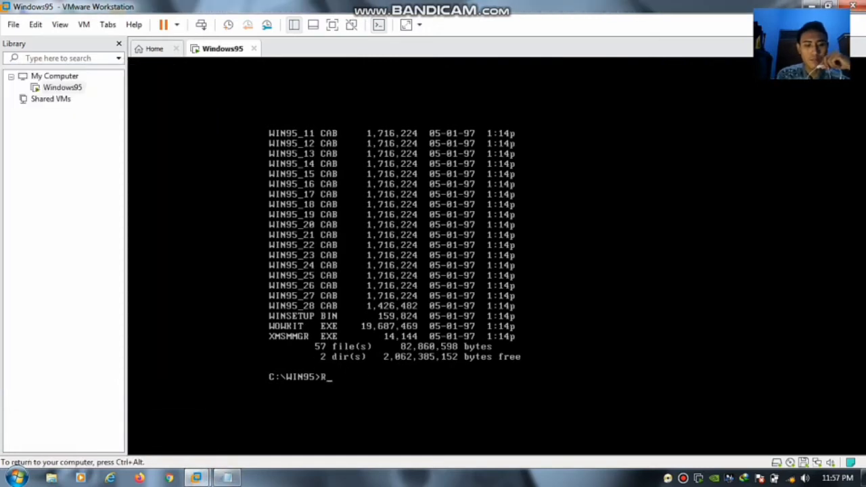
{"action": "type", "text": ":"}
{"action": "key", "text": "Return"}
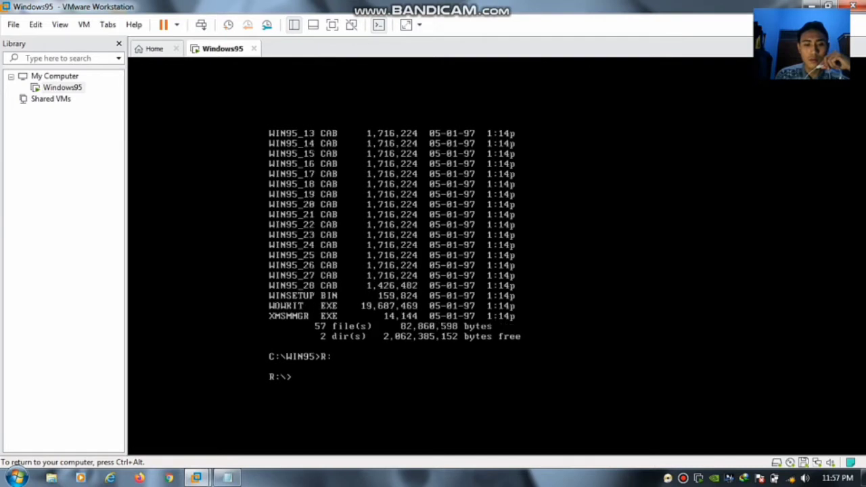
{"action": "type", "text": "d"}
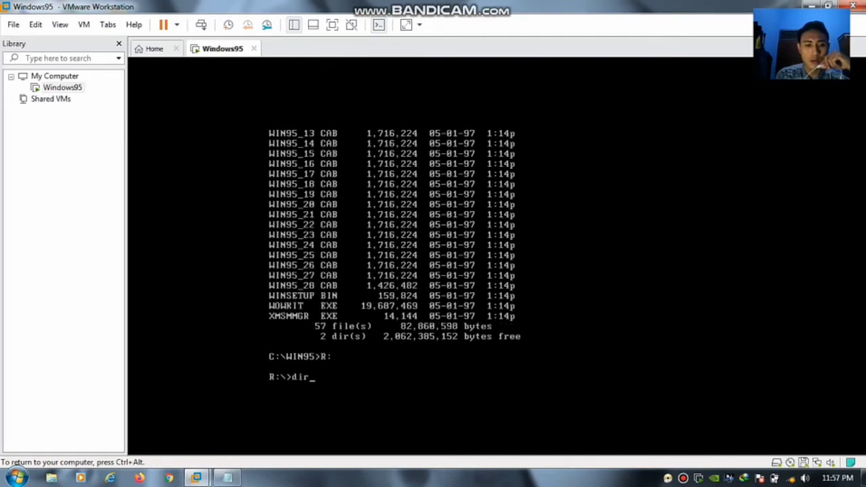
{"action": "type", "text": "ir"}
{"action": "key", "text": "Return"}
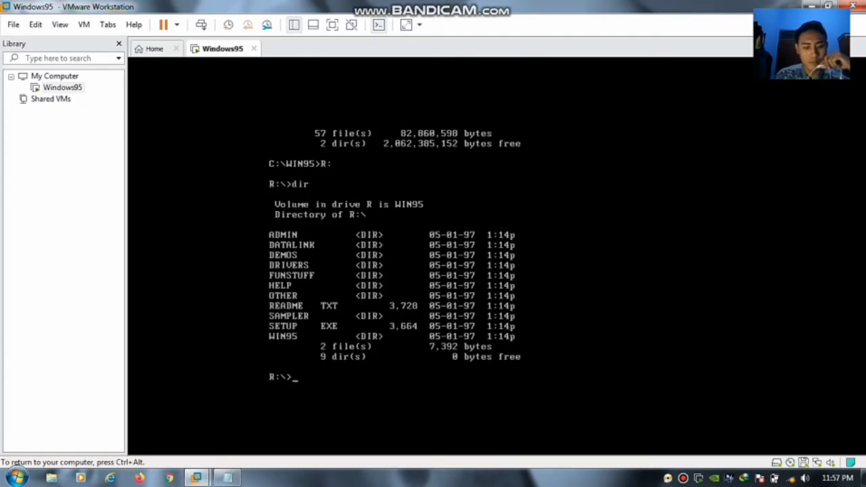
{"action": "key", "text": "ctrl+alt"}
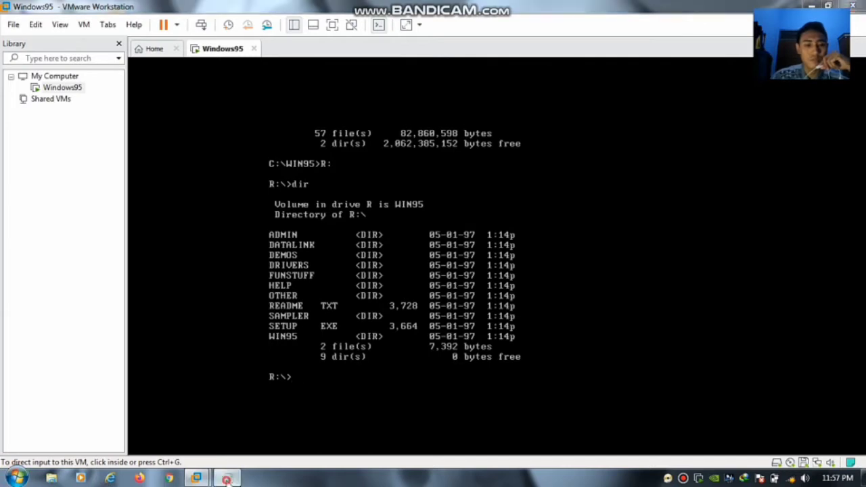
{"action": "left_click", "coordinate": [226, 479]}
{"action": "left_click", "coordinate": [328, 372]}
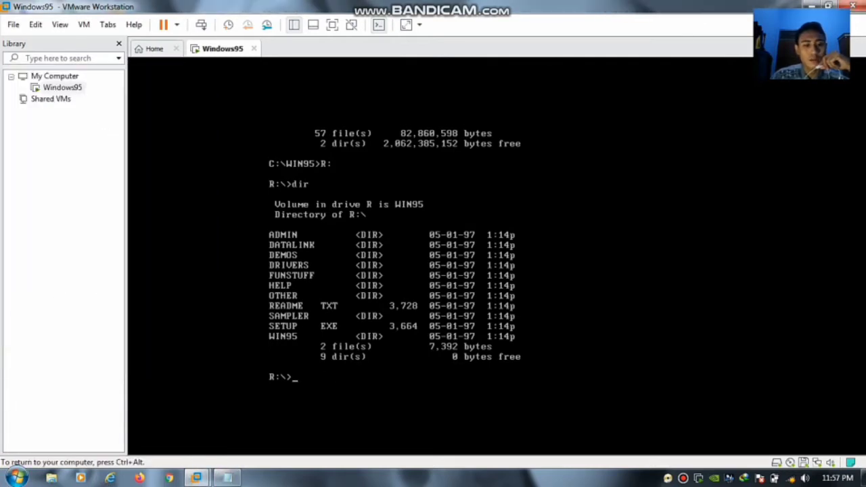
{"action": "type", "text": "setup"}
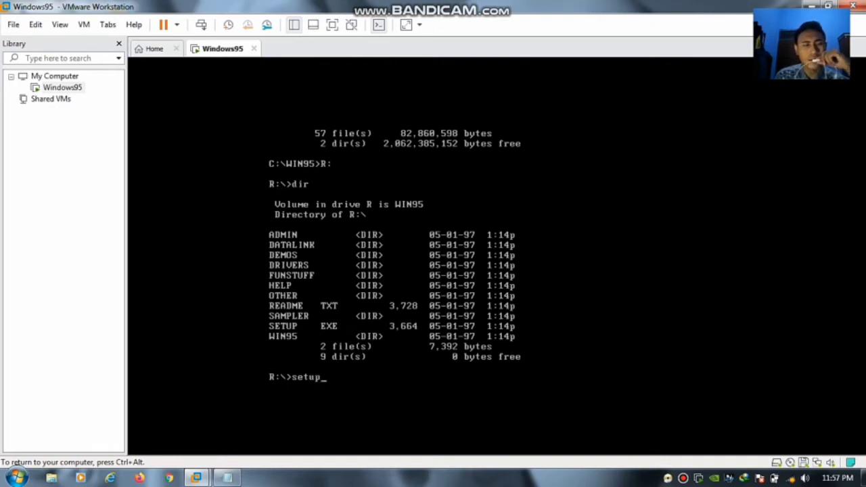
Launch Windows 95 Setup, accept the licence, keep C:\WINDOWS and choose Typical setup.
{"action": "key", "text": "Return"}
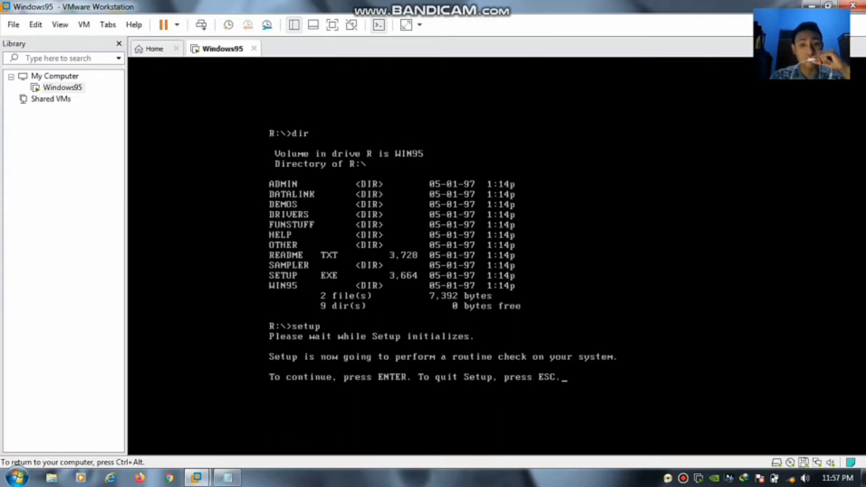
{"action": "key", "text": "Return"}
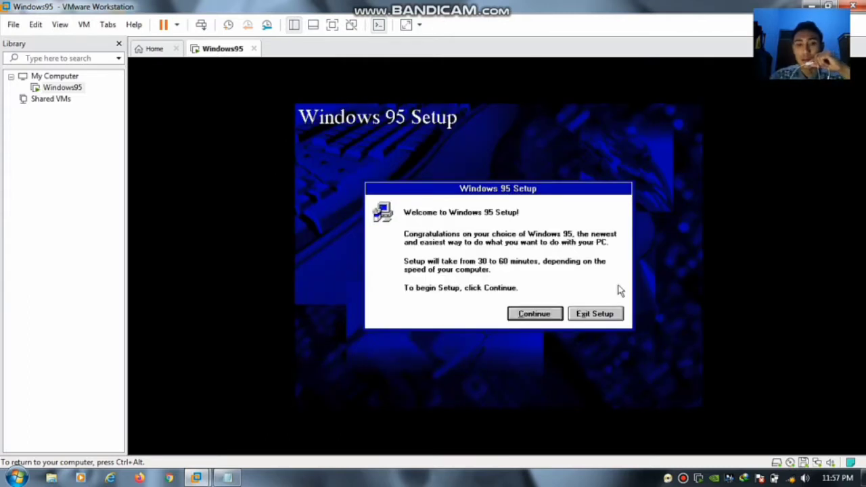
{"action": "left_click", "coordinate": [535, 315]}
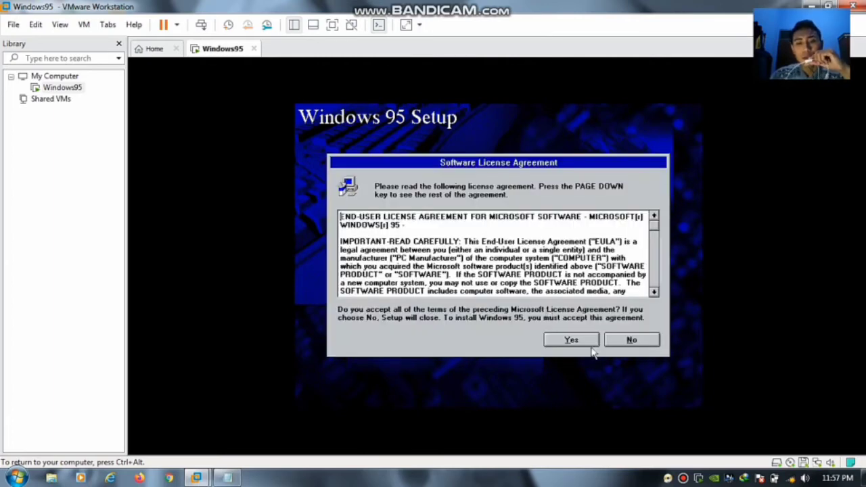
{"action": "left_click", "coordinate": [585, 339]}
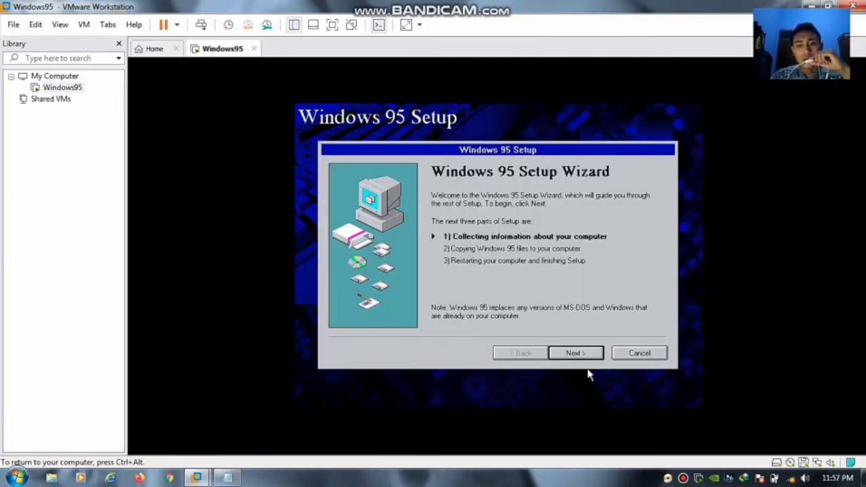
{"action": "left_click", "coordinate": [574, 353]}
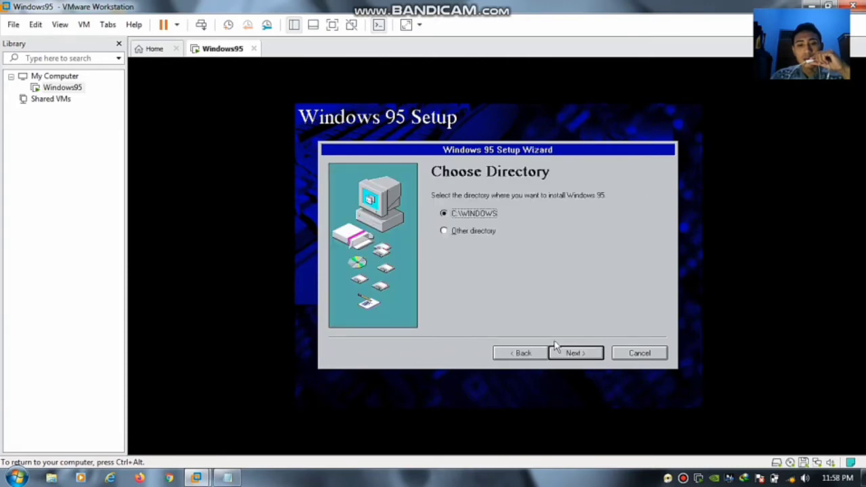
{"action": "left_click", "coordinate": [581, 353]}
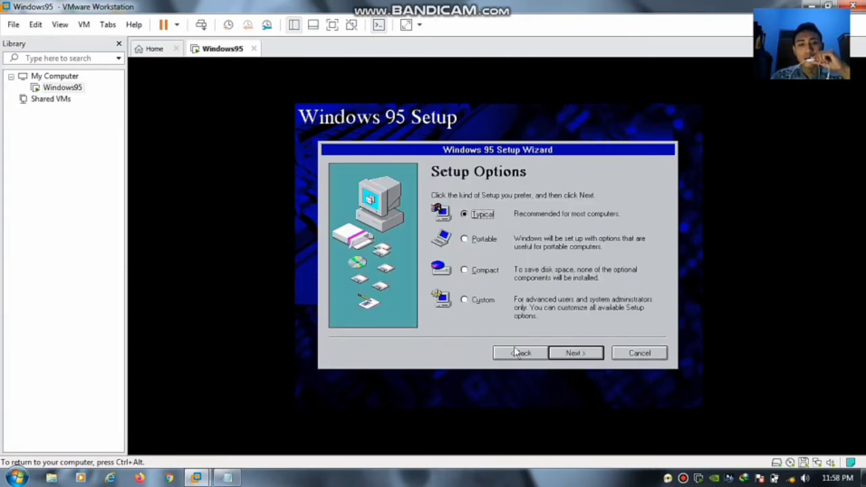
{"action": "left_click", "coordinate": [574, 353]}
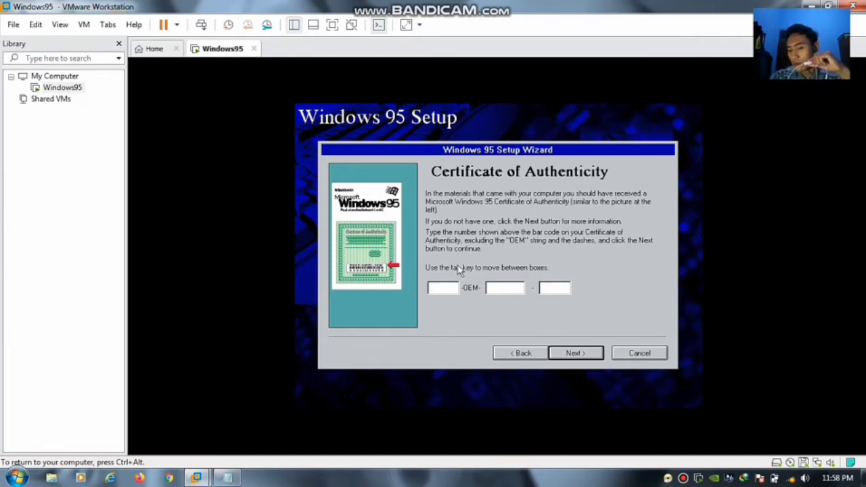
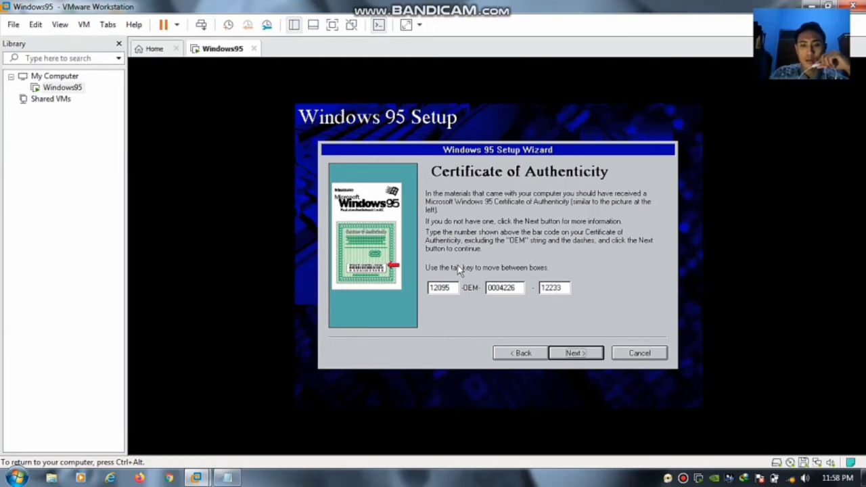
Enter the certificate of authenticity key, the user's name, and company 'kelompok 1'.
{"action": "left_click", "coordinate": [592, 352]}
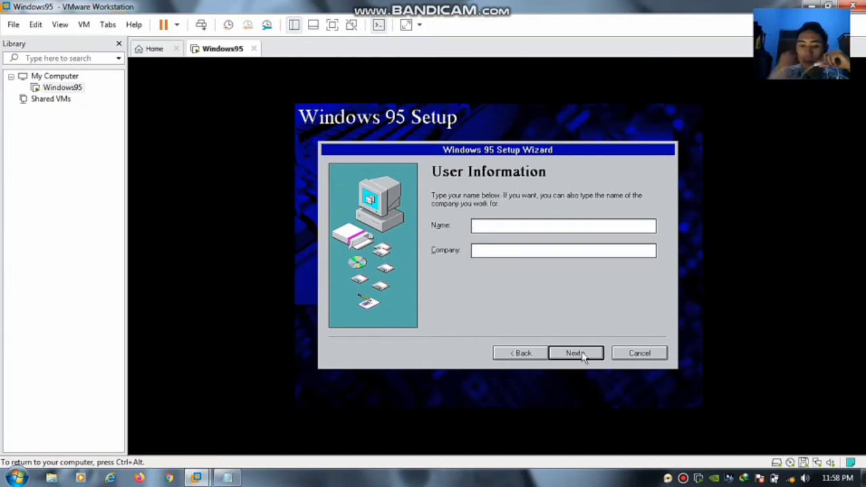
{"action": "type", "text": "irvan"}
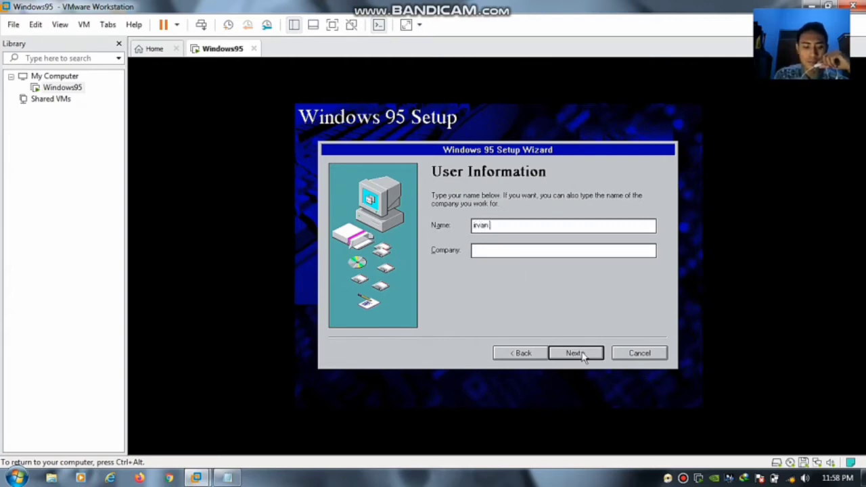
{"action": "type", "text": " guntara"}
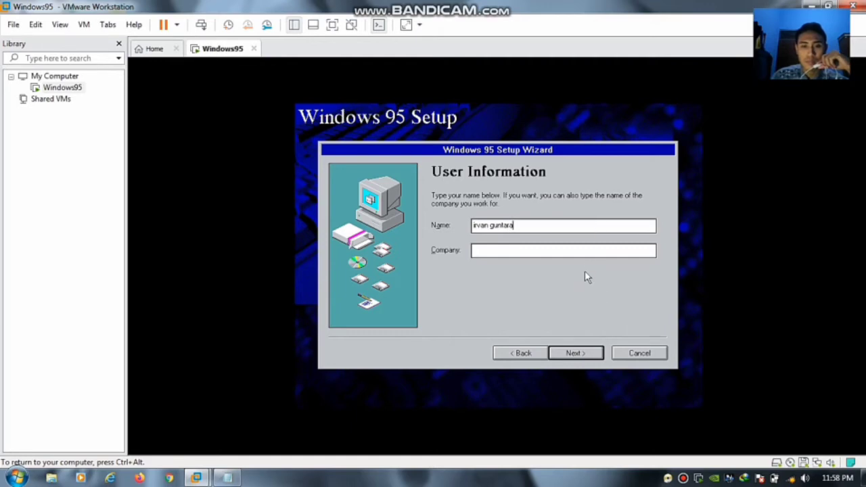
{"action": "left_click", "coordinate": [593, 251]}
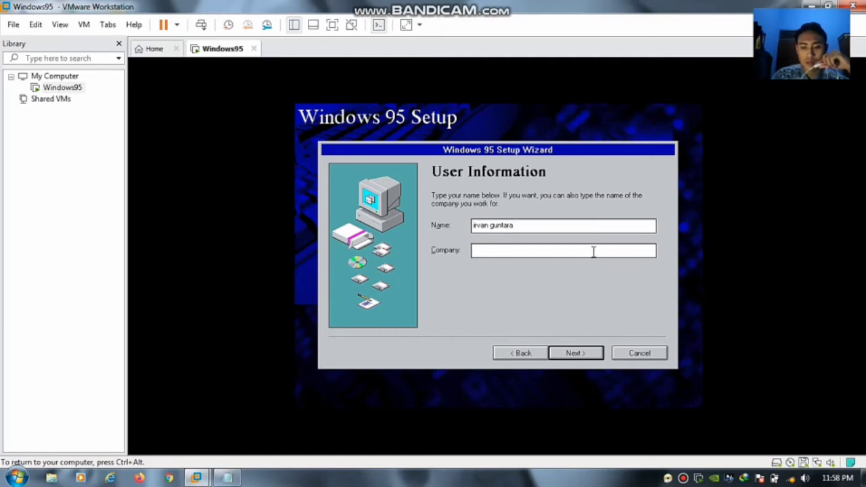
{"action": "type", "text": "kelompo"}
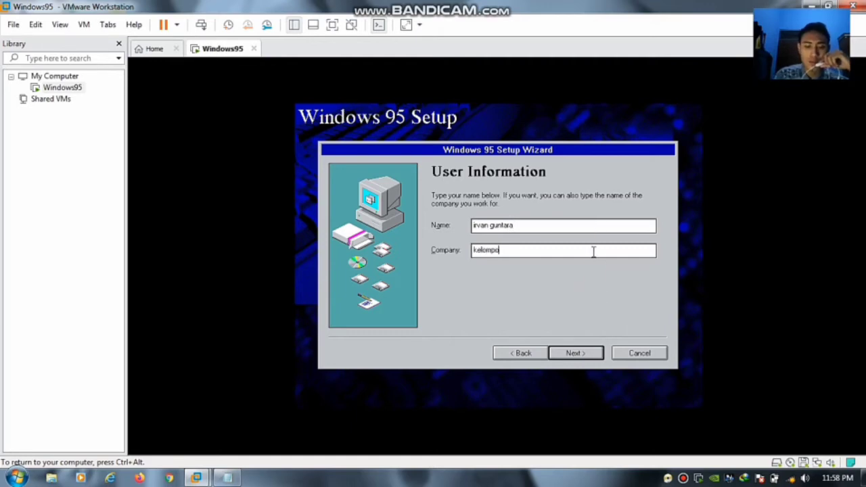
{"action": "type", "text": "k 1"}
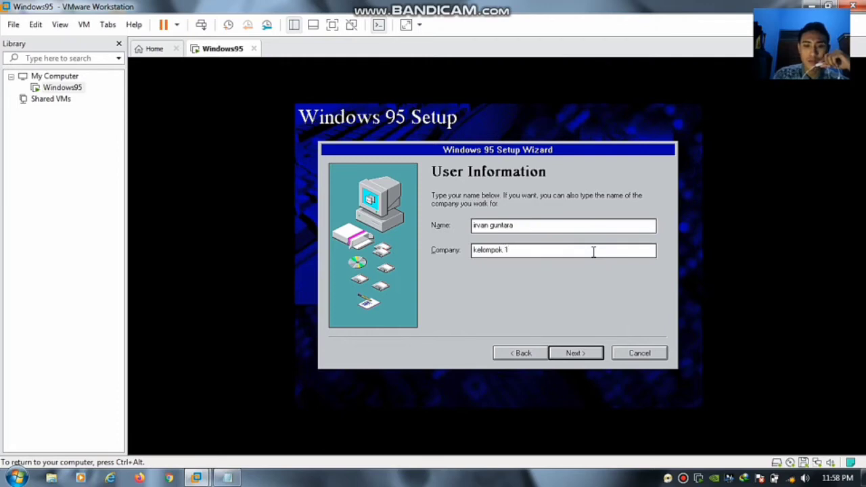
Confirm the user details and run hardware detection without selecting extra devices.
{"action": "left_click", "coordinate": [599, 354]}
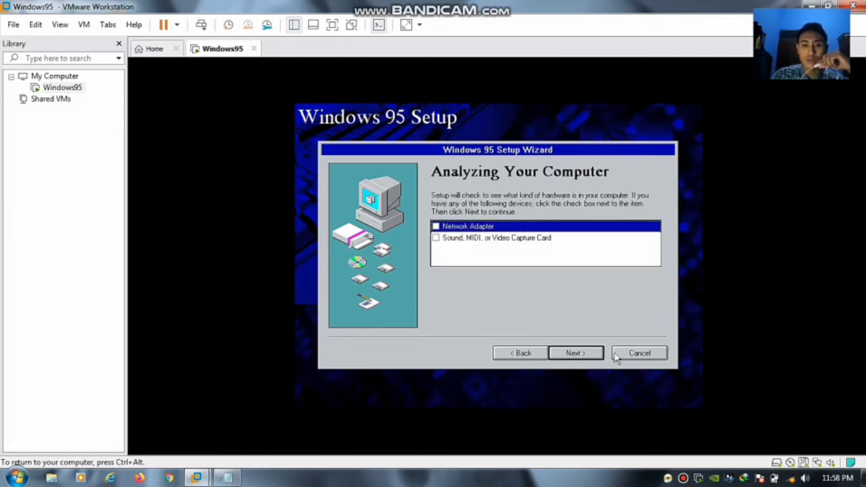
{"action": "left_click", "coordinate": [586, 354]}
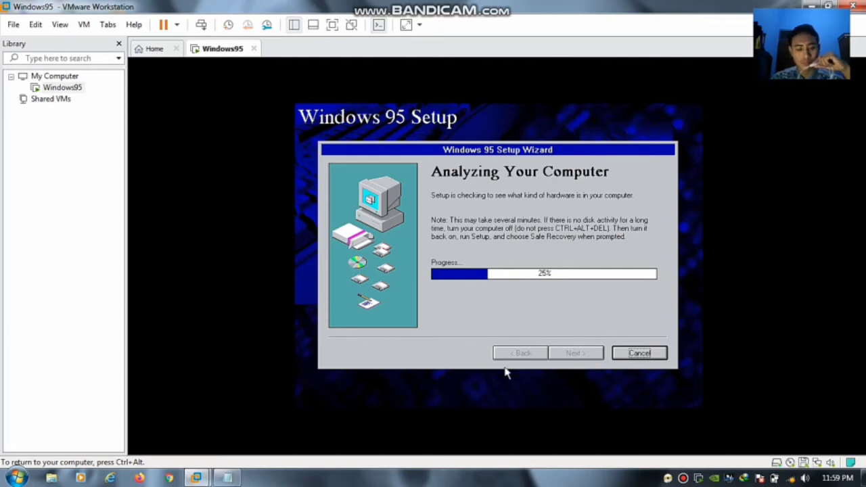
{"action": "key", "text": "ctrl+alt"}
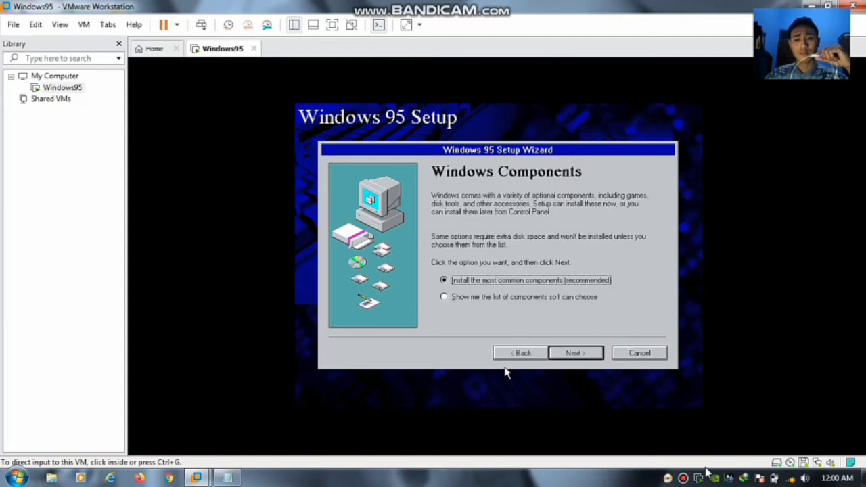
Decline creating a startup disk and start copying the Windows 95 files.
{"action": "left_click", "coordinate": [595, 357]}
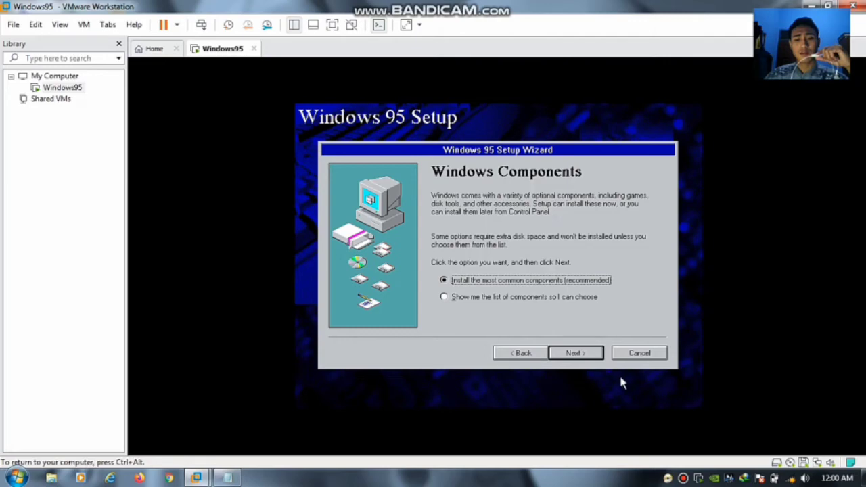
{"action": "left_click", "coordinate": [574, 353]}
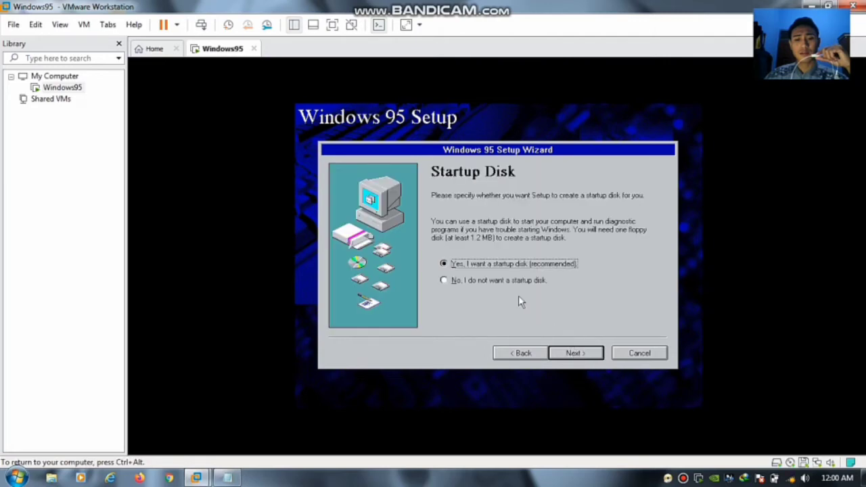
{"action": "left_click", "coordinate": [452, 282]}
{"action": "left_click", "coordinate": [574, 354]}
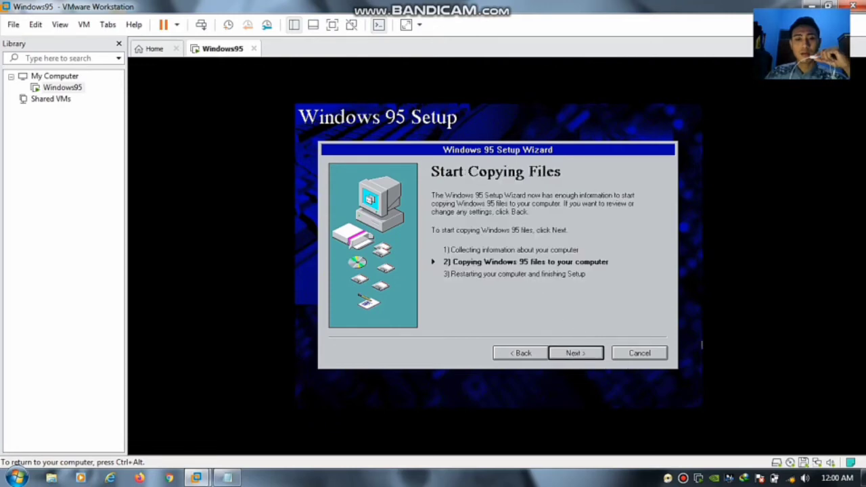
{"action": "left_click", "coordinate": [559, 357]}
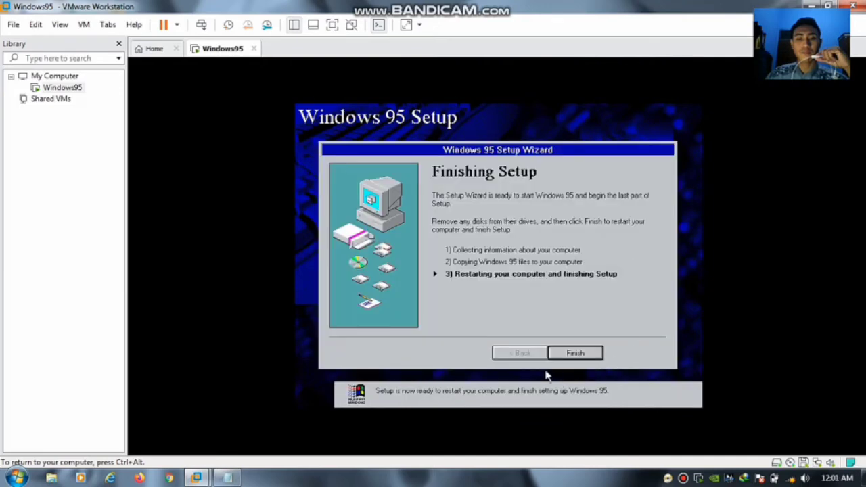
Finish setup, disconnect the virtual floppy drive, and confirm the guest restart.
{"action": "left_click", "coordinate": [580, 358]}
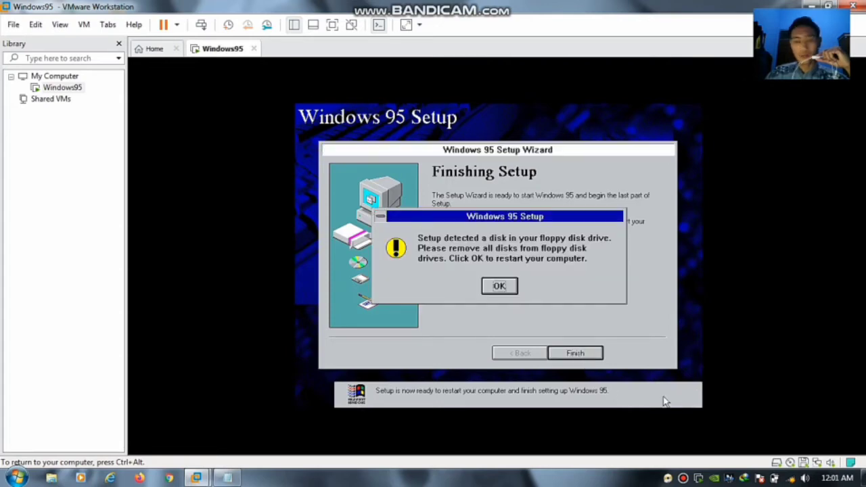
{"action": "key", "text": "ctrl+alt"}
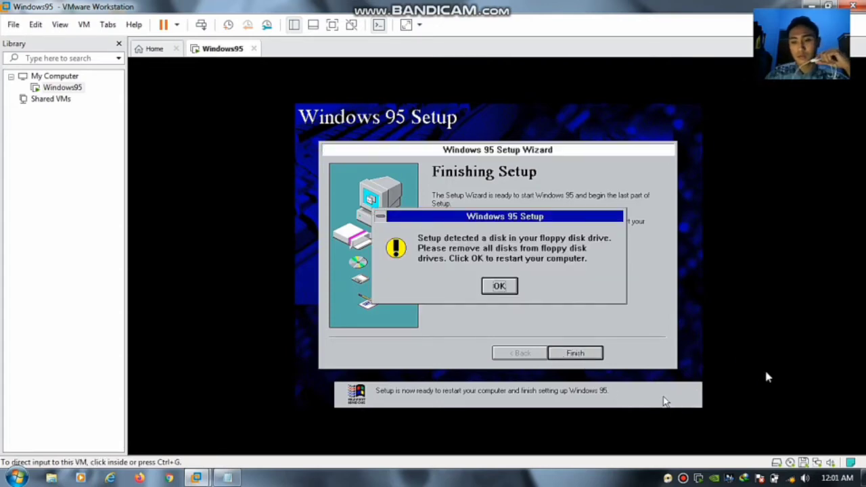
{"action": "right_click", "coordinate": [803, 462]}
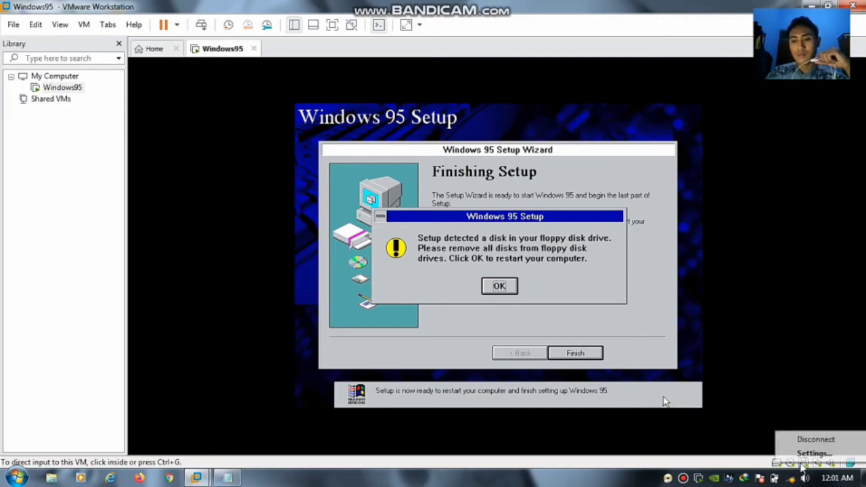
{"action": "left_click", "coordinate": [816, 440]}
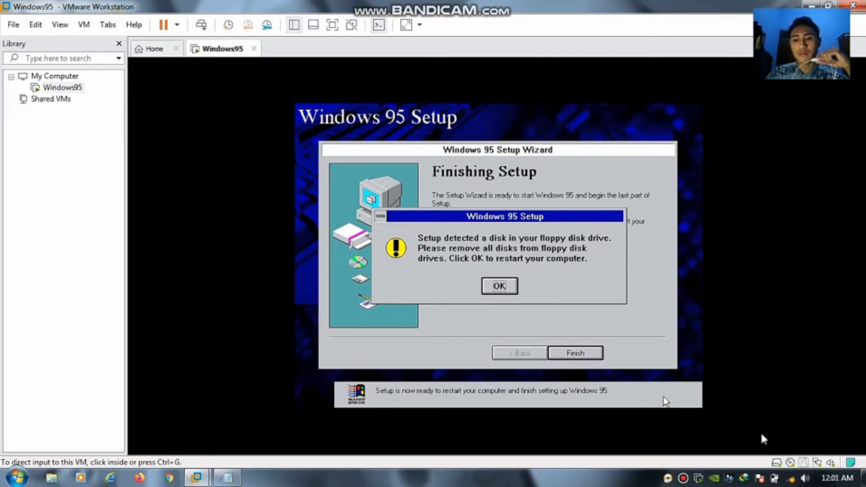
{"action": "left_click", "coordinate": [665, 401]}
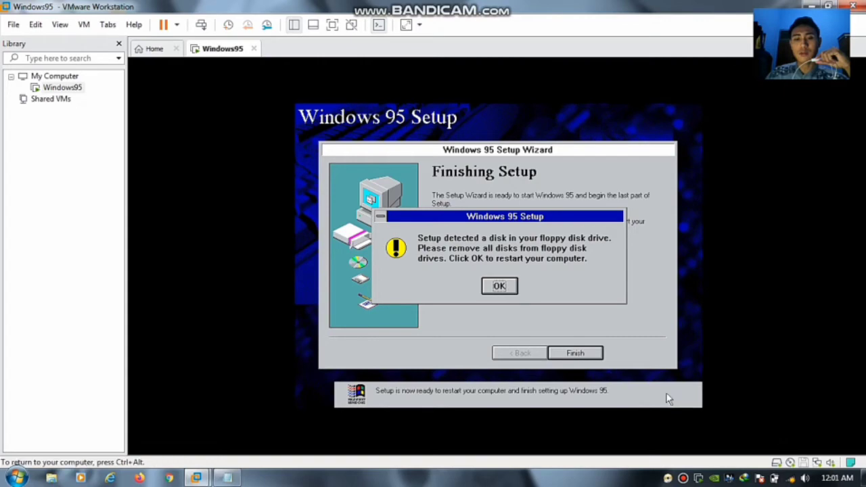
{"action": "left_click", "coordinate": [500, 289]}
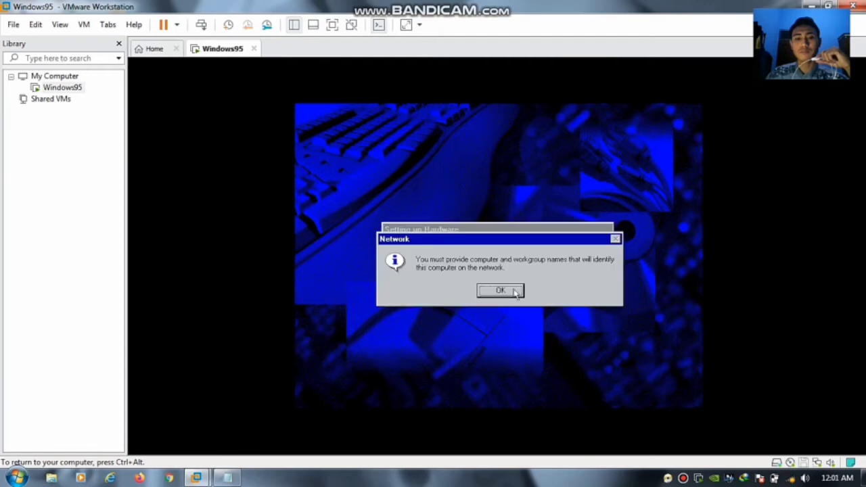
Set computer name 'kelompok 1' and workgroup 'workgroup' in the Network Identification settings.
{"action": "left_click", "coordinate": [500, 291]}
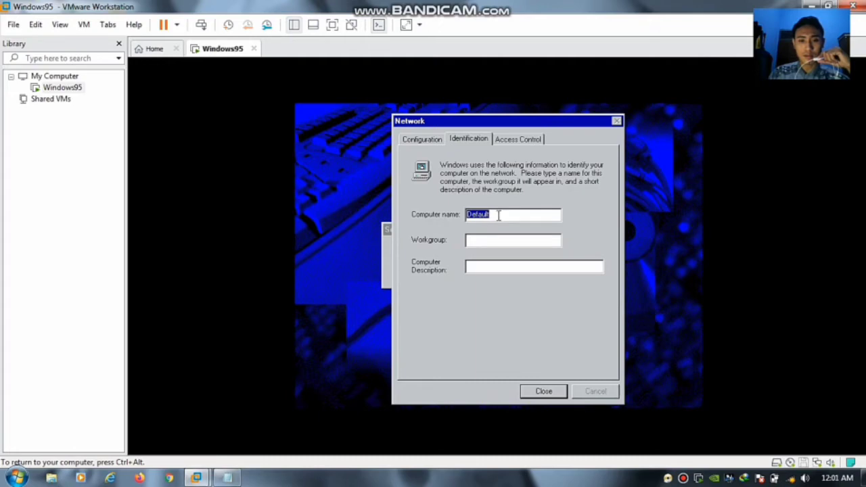
{"action": "type", "text": "ke"}
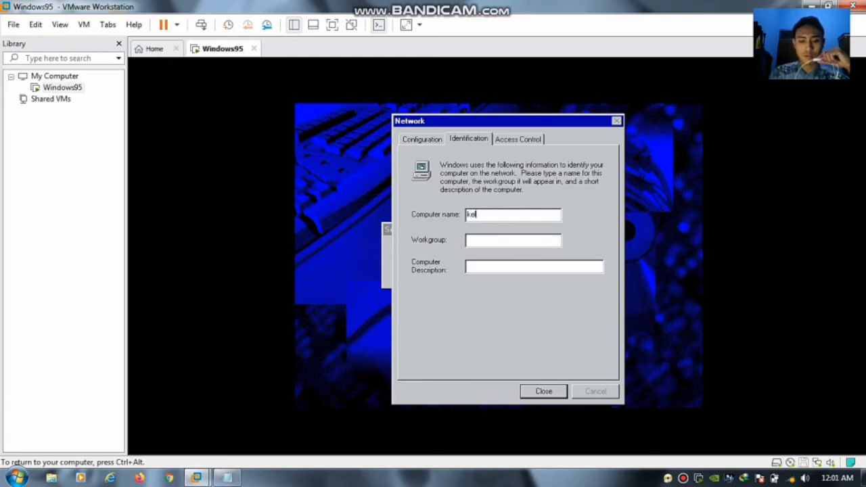
{"action": "type", "text": "lompok 1"}
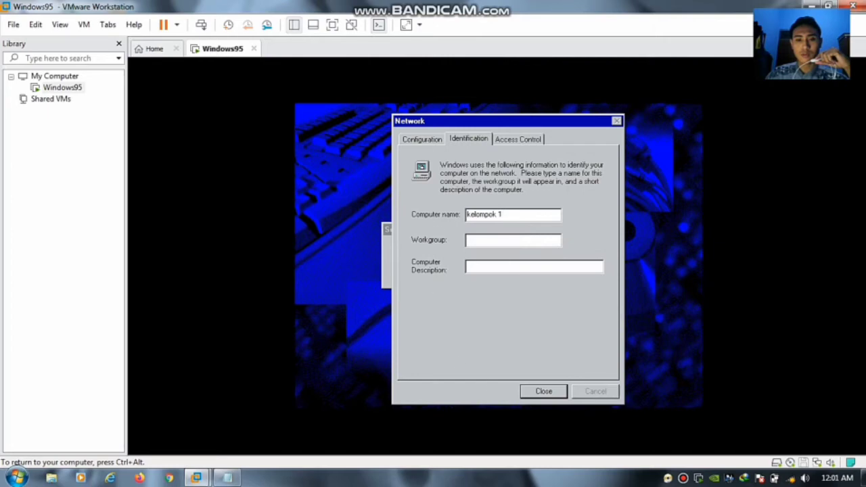
{"action": "left_click", "coordinate": [544, 391]}
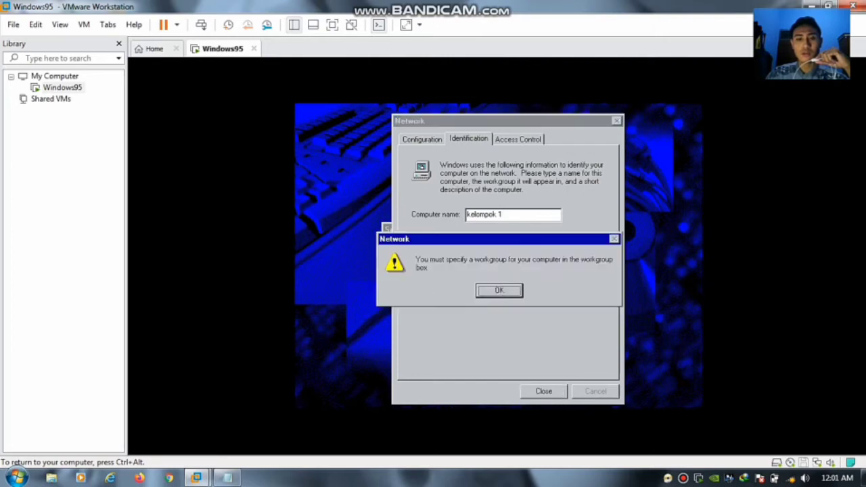
{"action": "left_click", "coordinate": [511, 293]}
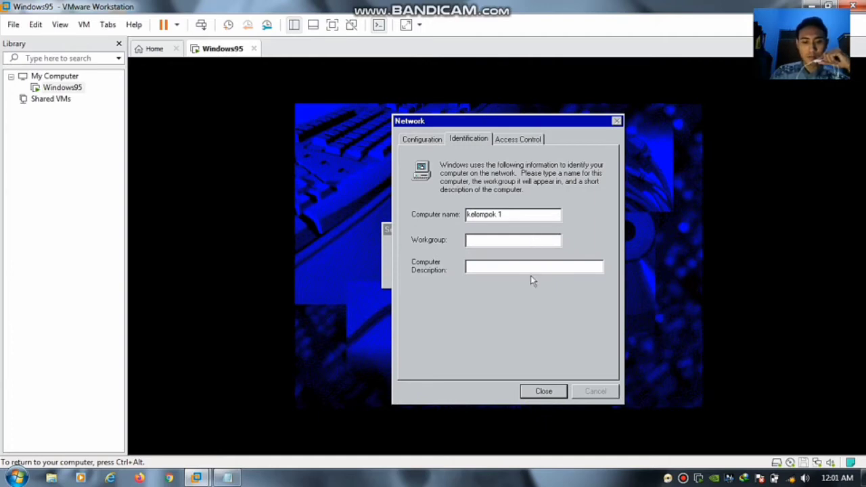
{"action": "type", "text": "wo"}
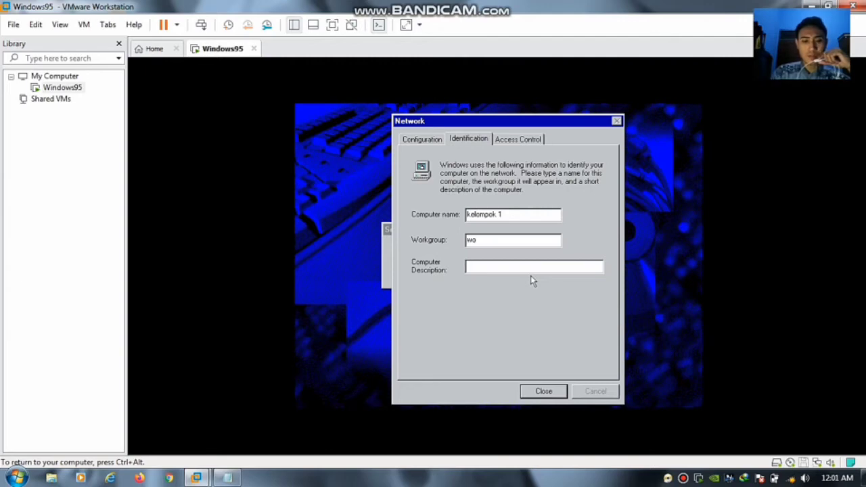
{"action": "type", "text": "rkgr"}
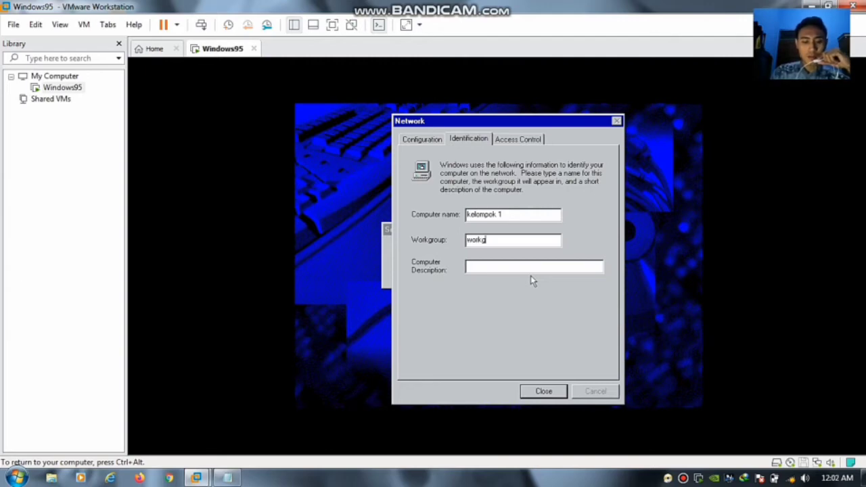
{"action": "type", "text": "o"}
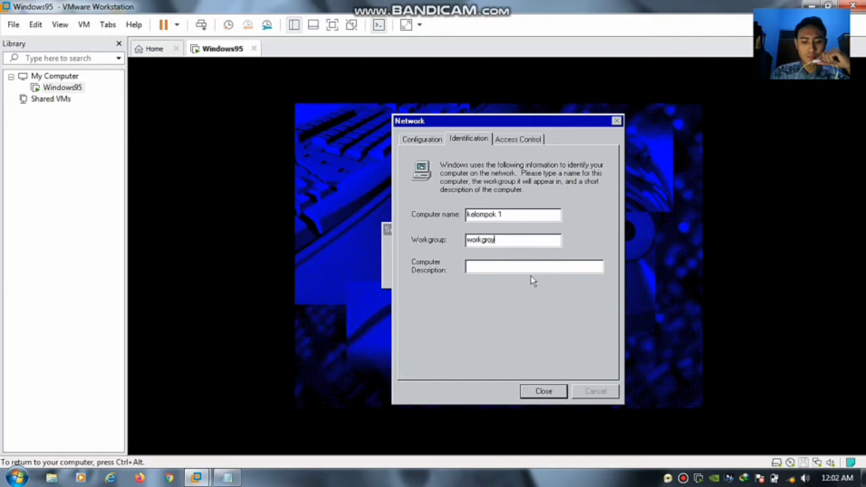
{"action": "type", "text": "up"}
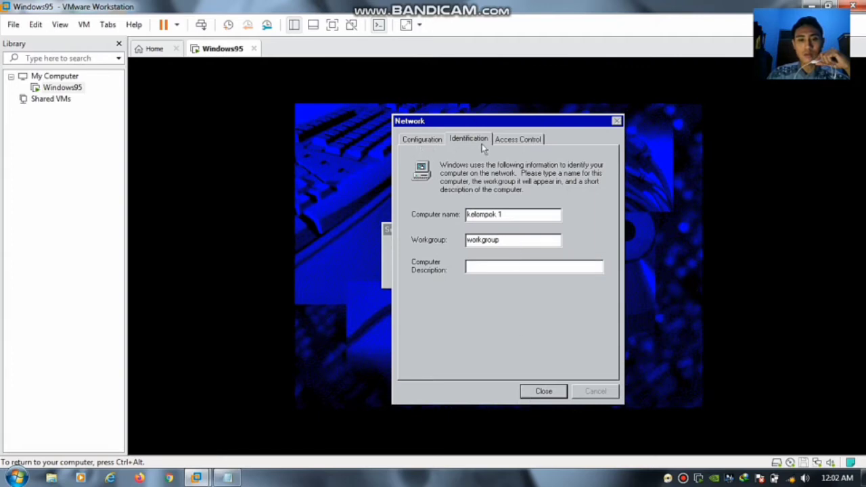
{"action": "left_click", "coordinate": [513, 139]}
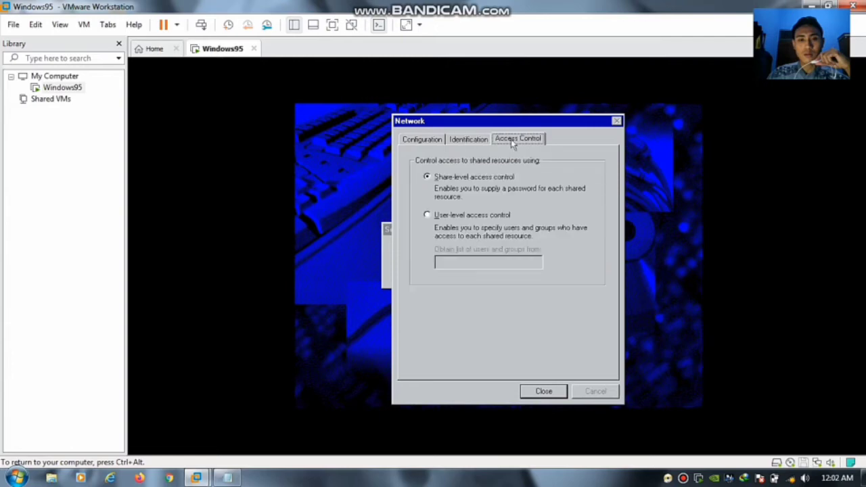
{"action": "left_click", "coordinate": [467, 140]}
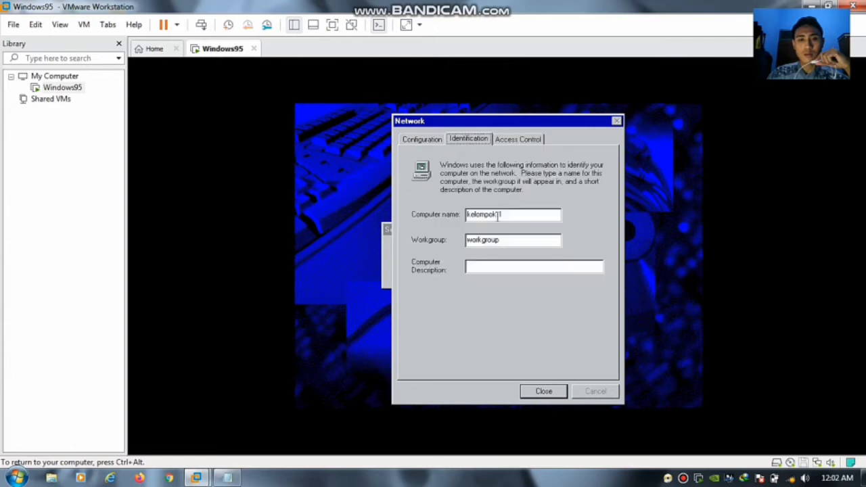
Close the Network settings, dismiss the insert disk error, and keep R:\WIN95 as source path.
{"action": "left_click", "coordinate": [538, 394]}
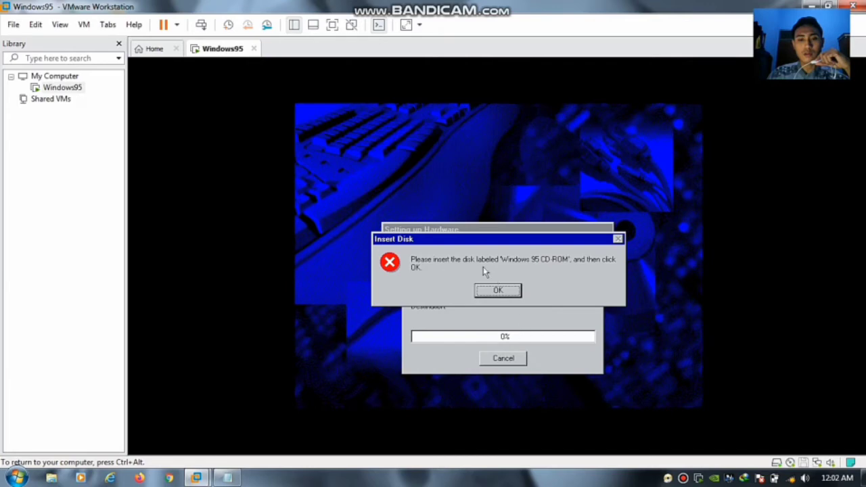
{"action": "left_click", "coordinate": [491, 293]}
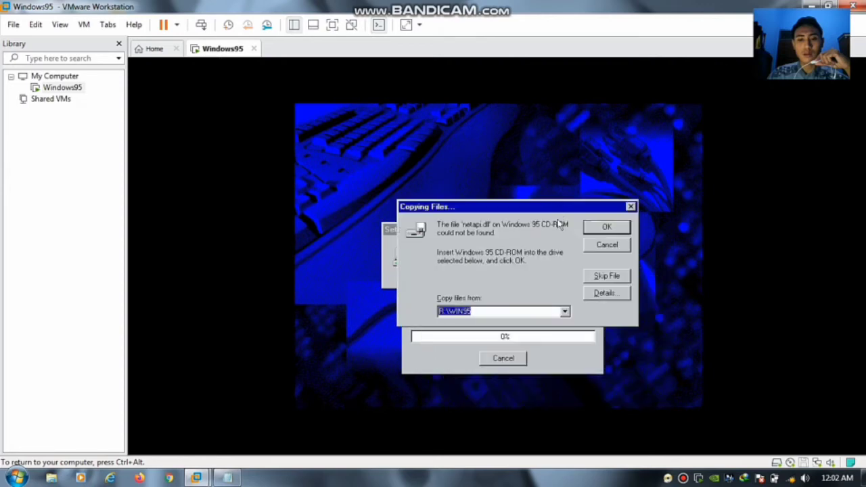
{"action": "left_click", "coordinate": [565, 312]}
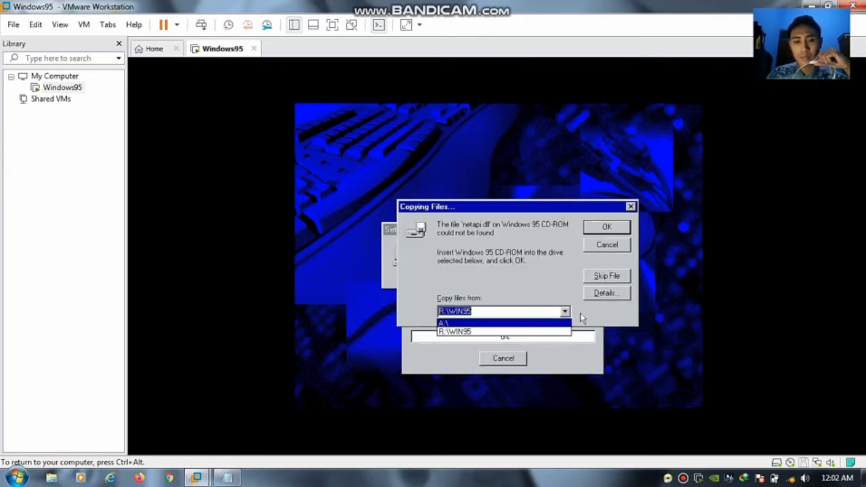
{"action": "left_click", "coordinate": [564, 314]}
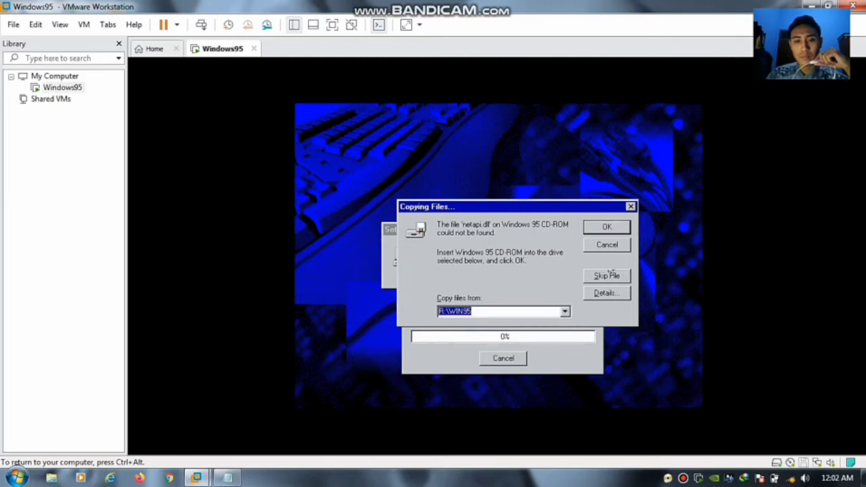
Skip the missing netapi.dll and cancel mapi32.dll so Date/Time Properties appears.
{"action": "left_click", "coordinate": [598, 232]}
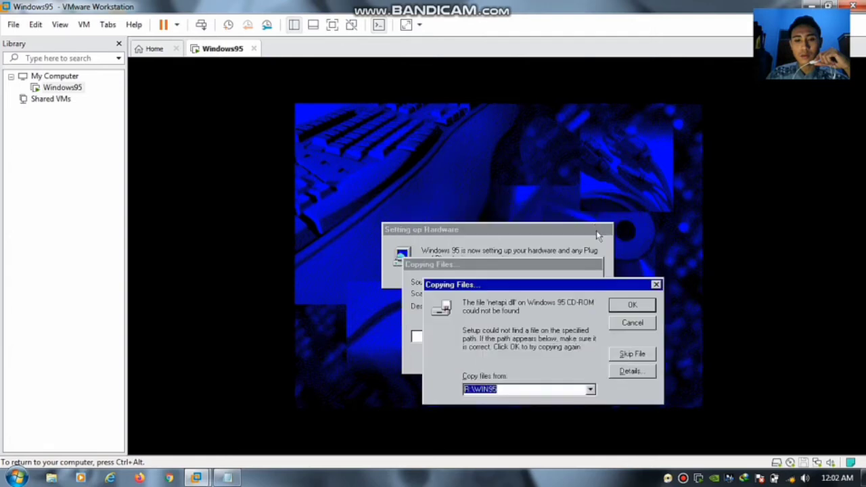
{"action": "left_click", "coordinate": [650, 357]}
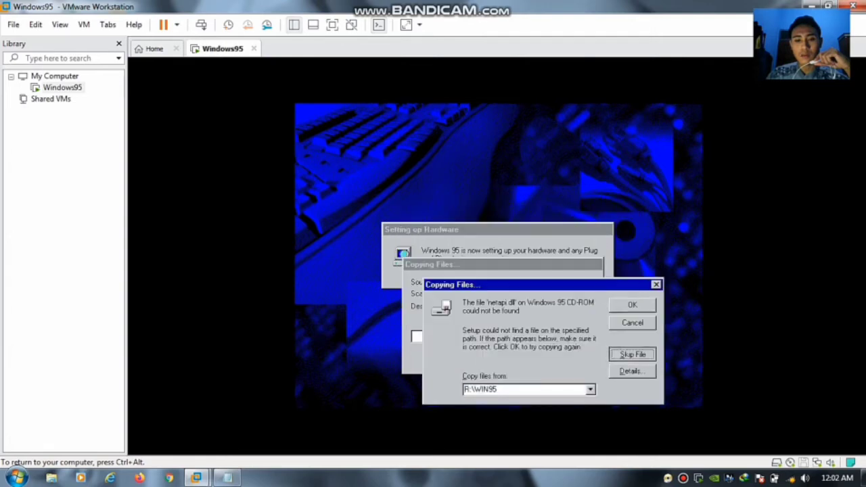
{"action": "left_click", "coordinate": [498, 291]}
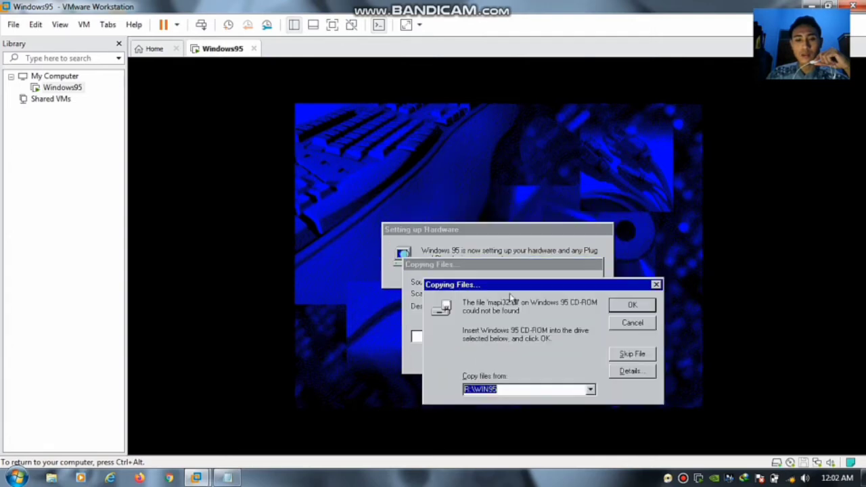
{"action": "left_click", "coordinate": [632, 321]}
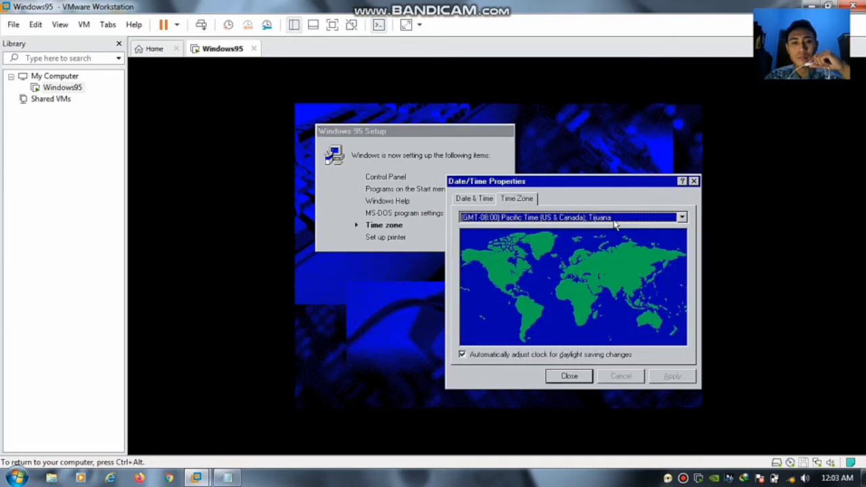
Accept the time zone, add an Apple LaserWriter printer with default port and name, dismiss the disk error.
{"action": "left_click", "coordinate": [583, 379]}
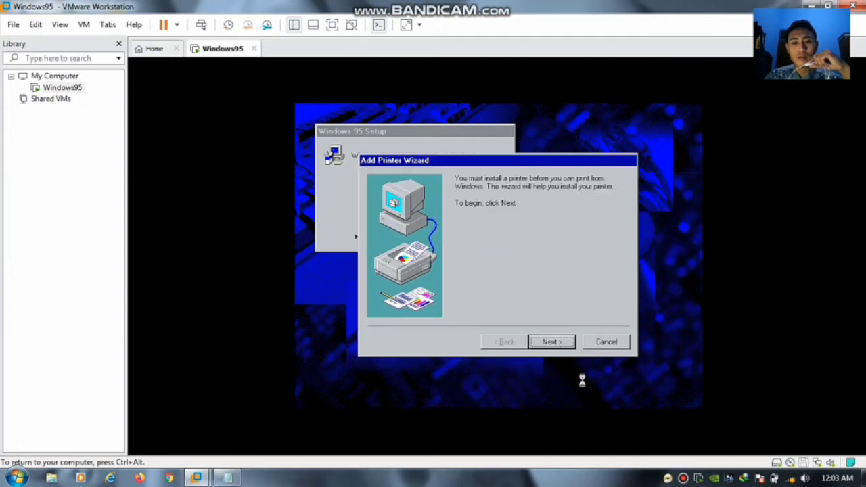
{"action": "left_click", "coordinate": [551, 342]}
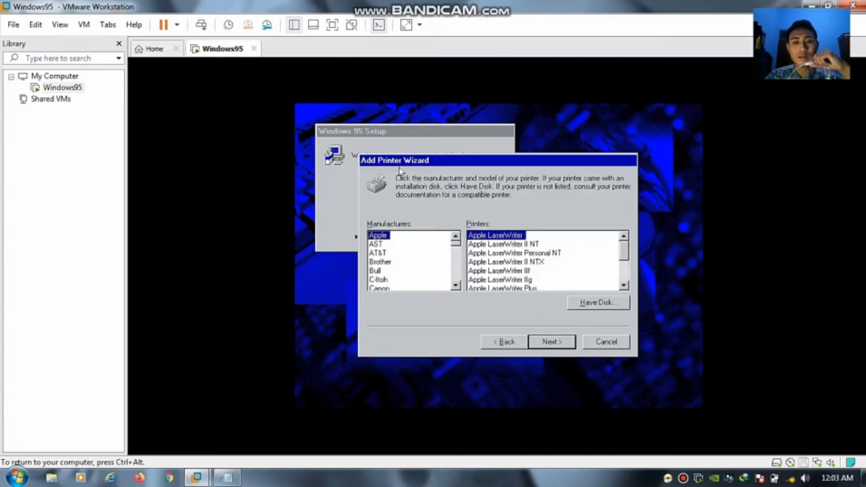
{"action": "left_click", "coordinate": [567, 343]}
{"action": "left_click", "coordinate": [567, 343]}
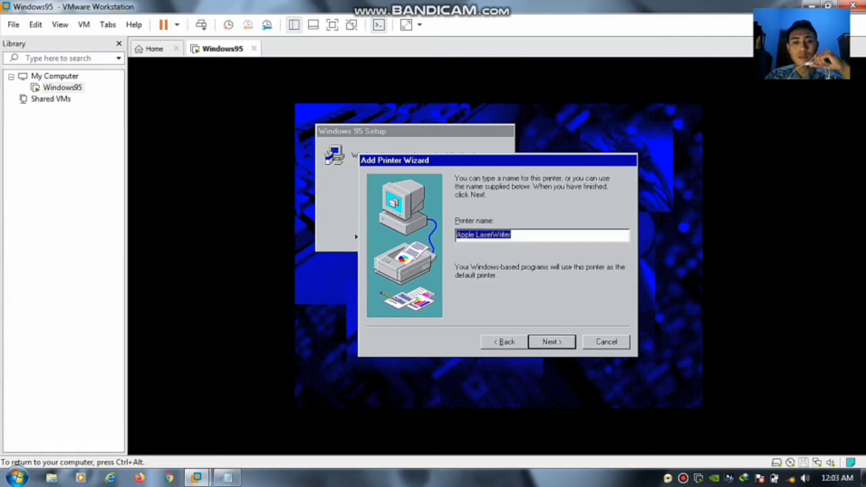
{"action": "left_click", "coordinate": [566, 342]}
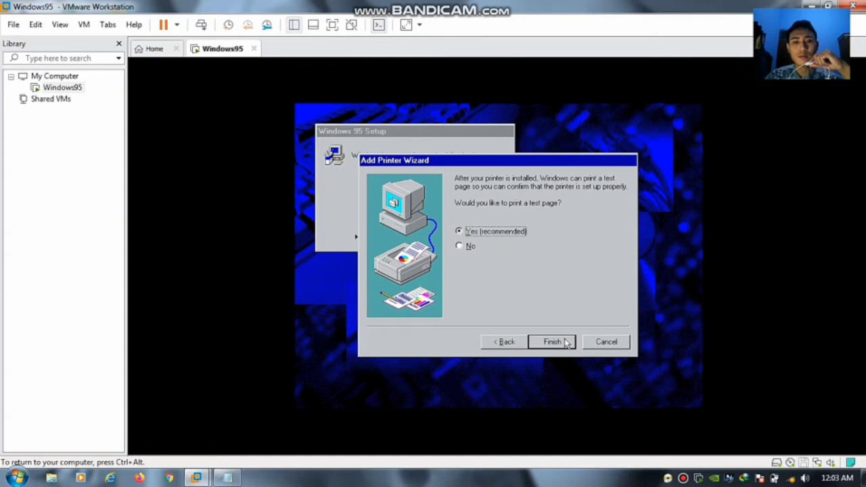
{"action": "left_click", "coordinate": [551, 341]}
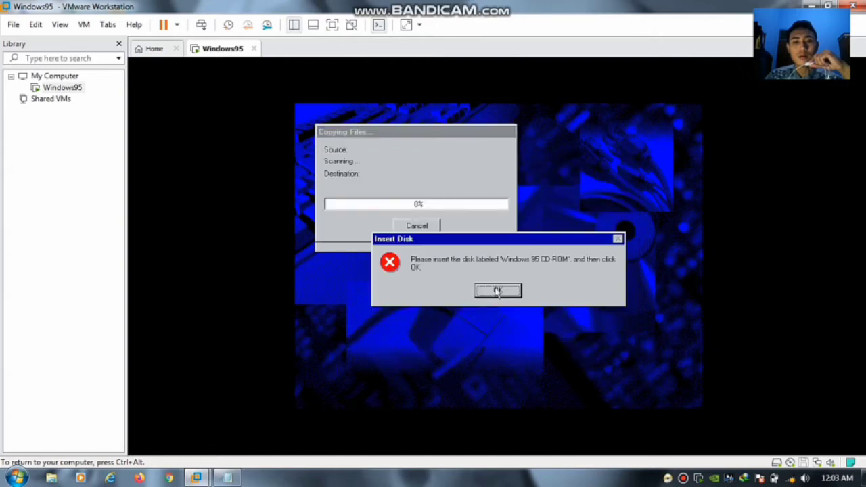
{"action": "left_click", "coordinate": [497, 291]}
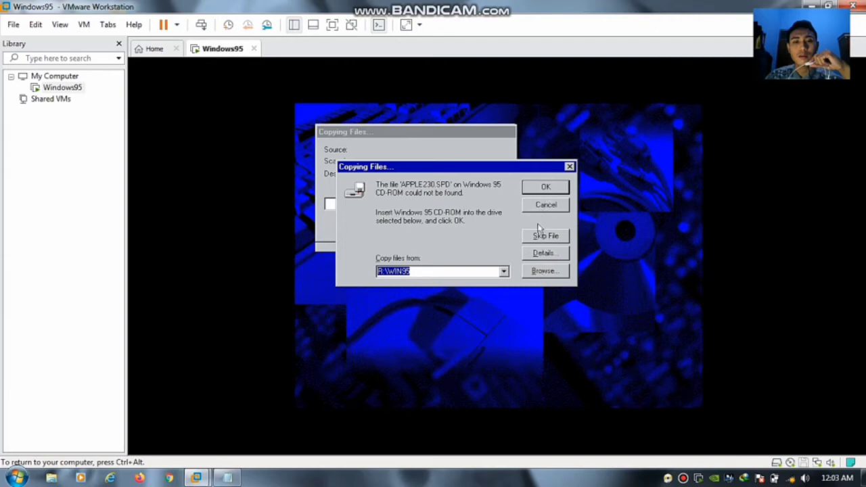
Browse to drive c: and the win95 folder so missing files are copied from C:\WIN95.
{"action": "left_click", "coordinate": [536, 270]}
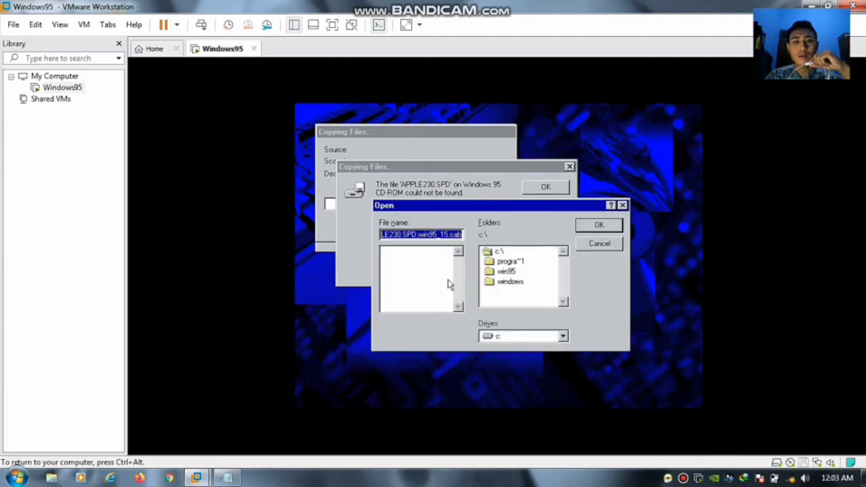
{"action": "left_click", "coordinate": [562, 336]}
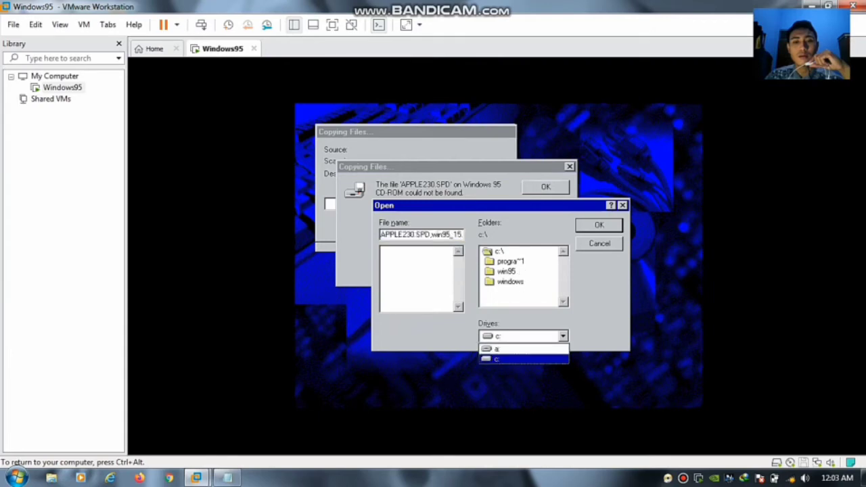
{"action": "left_click", "coordinate": [567, 336]}
{"action": "left_click", "coordinate": [599, 226]}
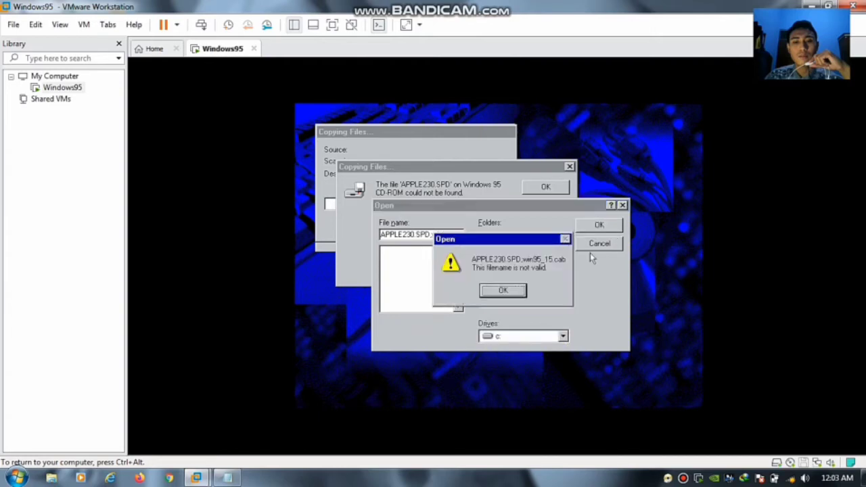
{"action": "left_click", "coordinate": [502, 290]}
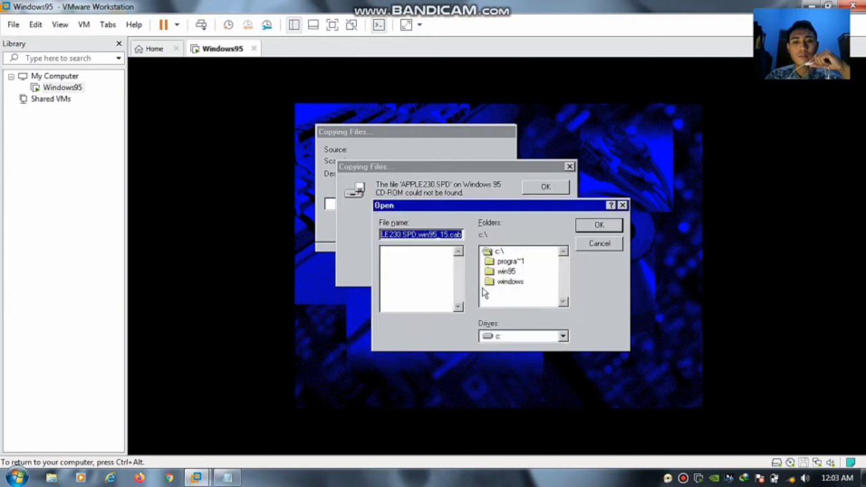
{"action": "left_click", "coordinate": [518, 273]}
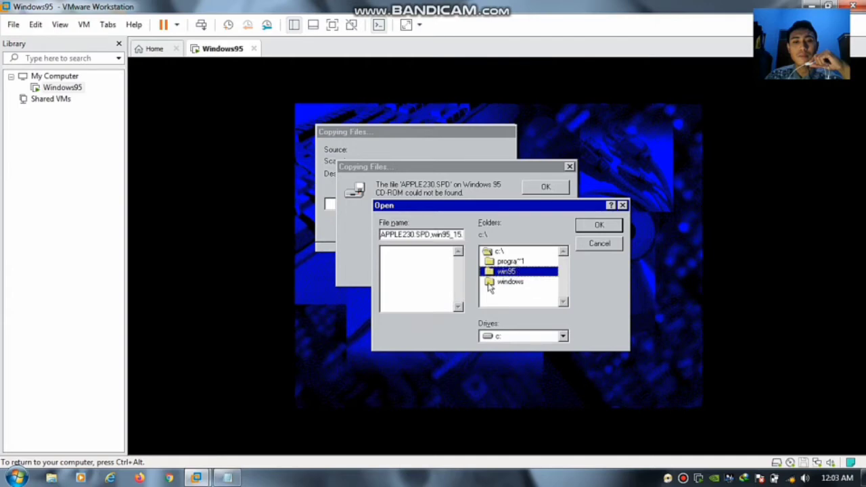
{"action": "left_click", "coordinate": [600, 226]}
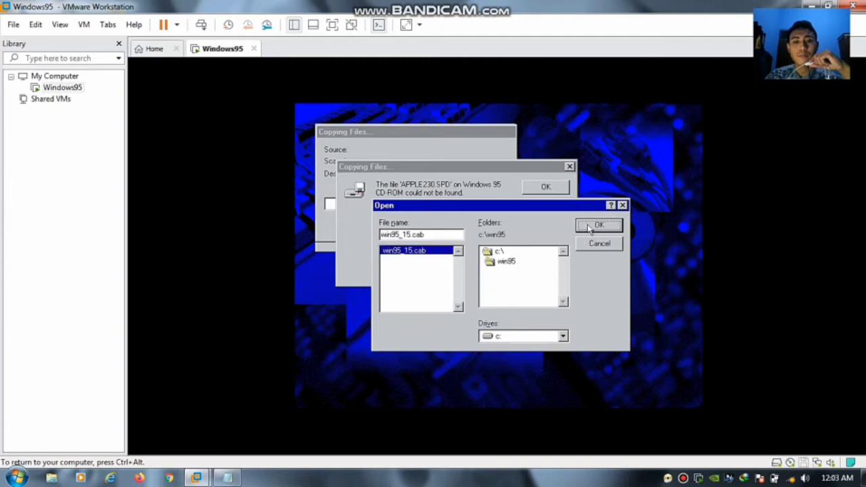
{"action": "left_click", "coordinate": [522, 270]}
{"action": "left_click", "coordinate": [599, 230]}
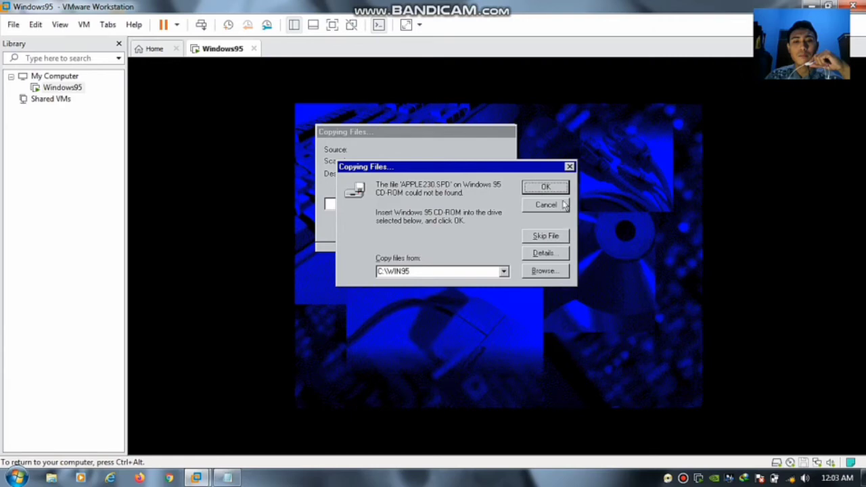
Resume copying from C:\WIN95, then browse the Print To File dialog to the c:\windows folder.
{"action": "left_click", "coordinate": [557, 191]}
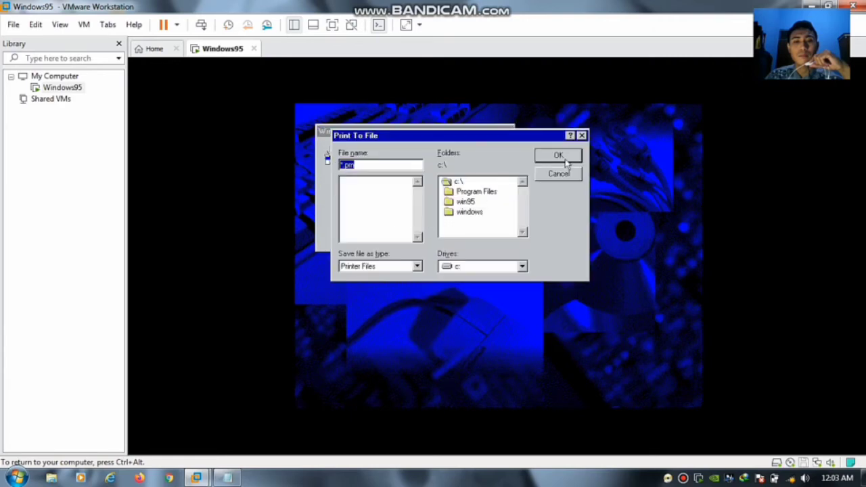
{"action": "left_click", "coordinate": [565, 164]}
{"action": "left_click", "coordinate": [566, 161]}
{"action": "left_click", "coordinate": [561, 160]}
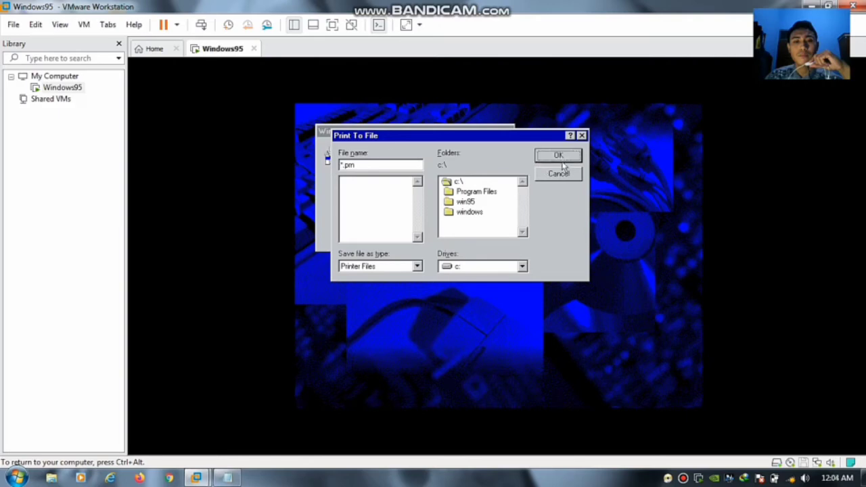
{"action": "left_click", "coordinate": [464, 202]}
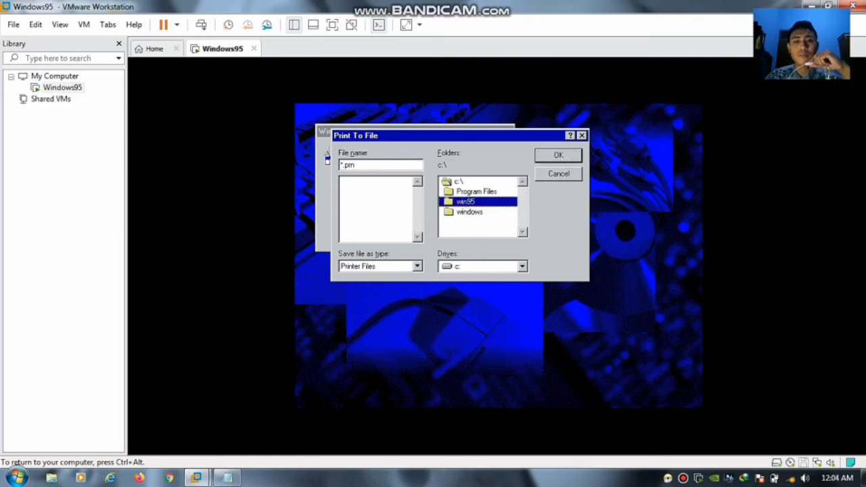
{"action": "left_click", "coordinate": [494, 195]}
{"action": "left_click", "coordinate": [473, 212]}
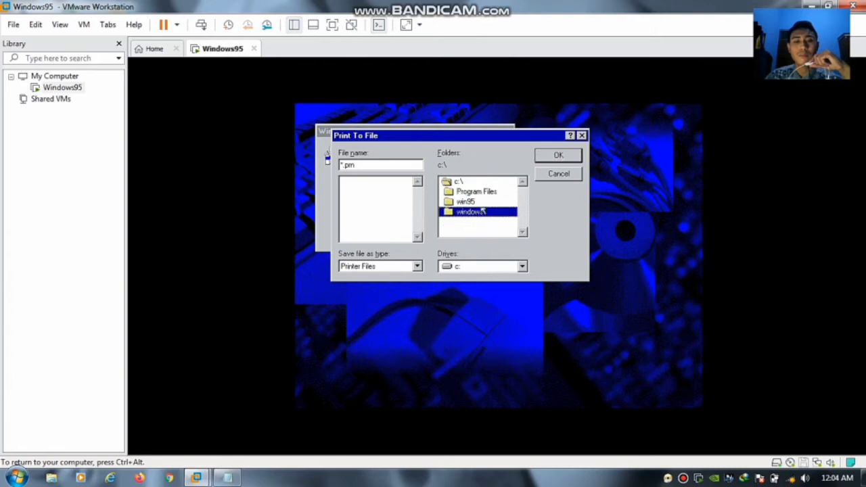
{"action": "left_click", "coordinate": [568, 158]}
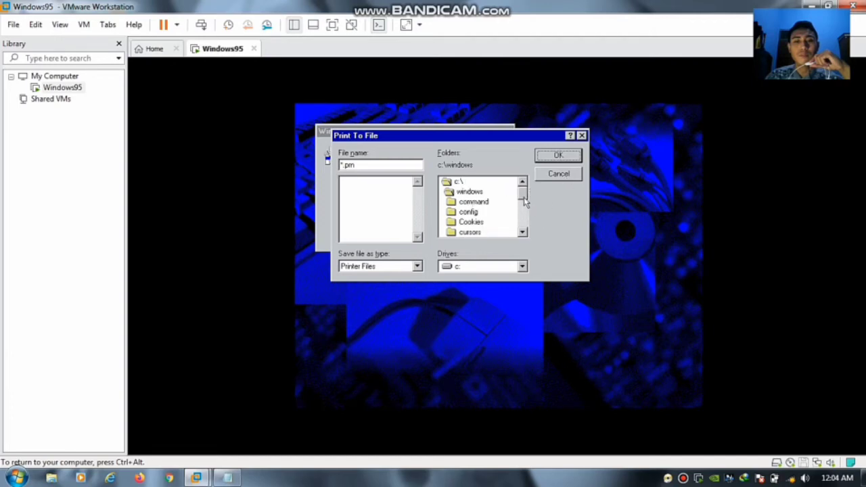
{"action": "mouse_move", "coordinate": [524, 200]}
{"action": "left_mouse_down"}
{"action": "mouse_move", "coordinate": [524, 220]}
{"action": "mouse_move", "coordinate": [525, 191]}
{"action": "left_mouse_up"}
{"action": "left_click", "coordinate": [480, 192]}
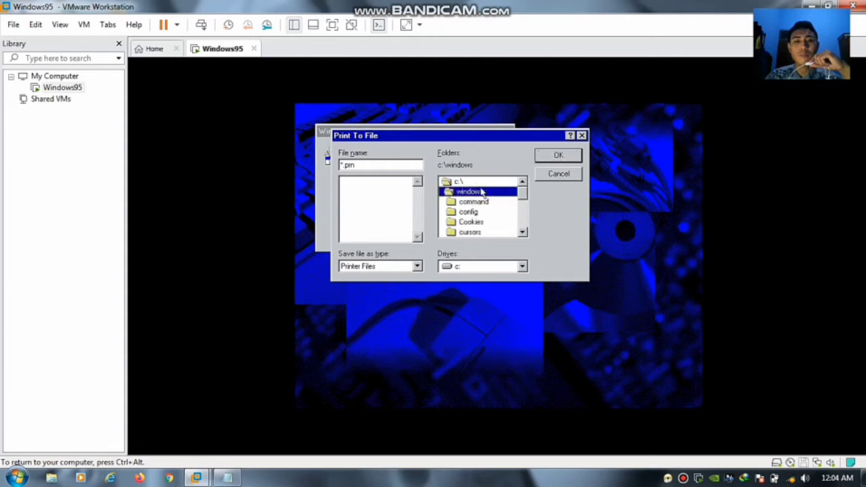
{"action": "left_click", "coordinate": [572, 157]}
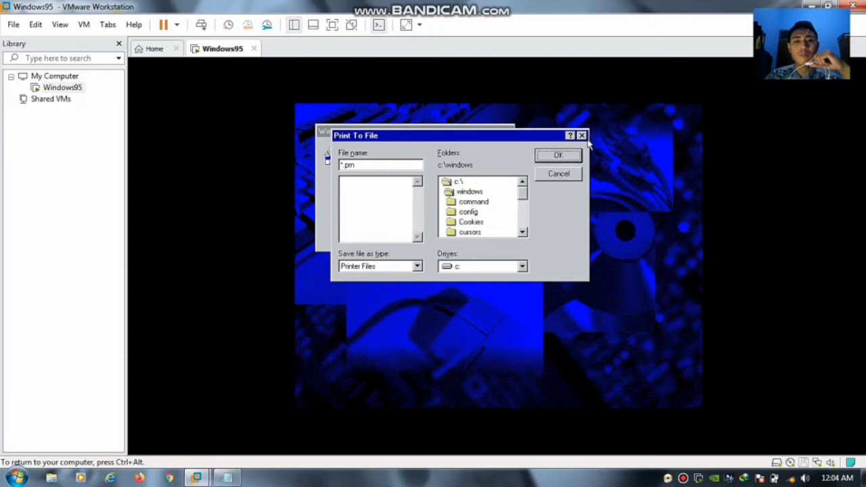
Cancel Print To File, restart the guest, and skip the missing .vxd and network library errors.
{"action": "left_click", "coordinate": [560, 177]}
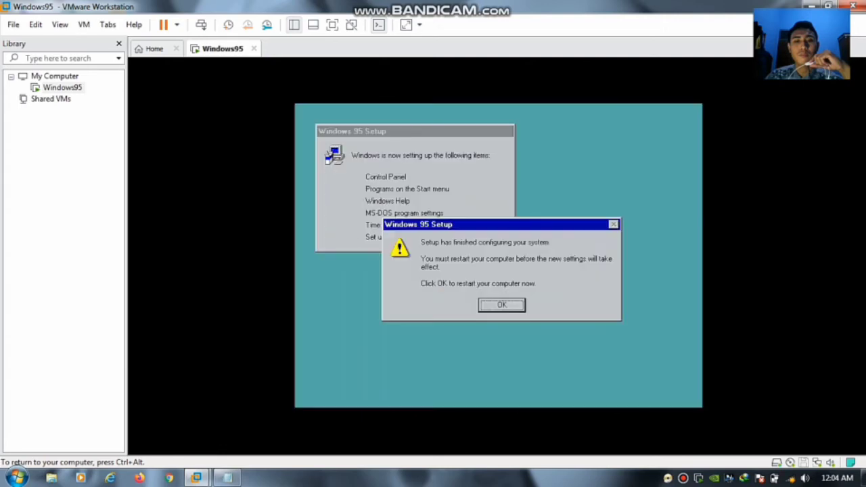
{"action": "key", "text": "Return"}
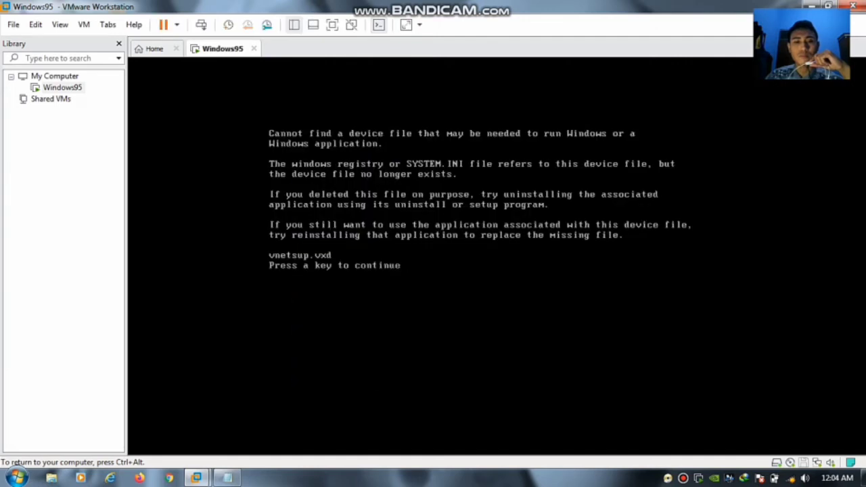
{"action": "key", "text": "Return"}
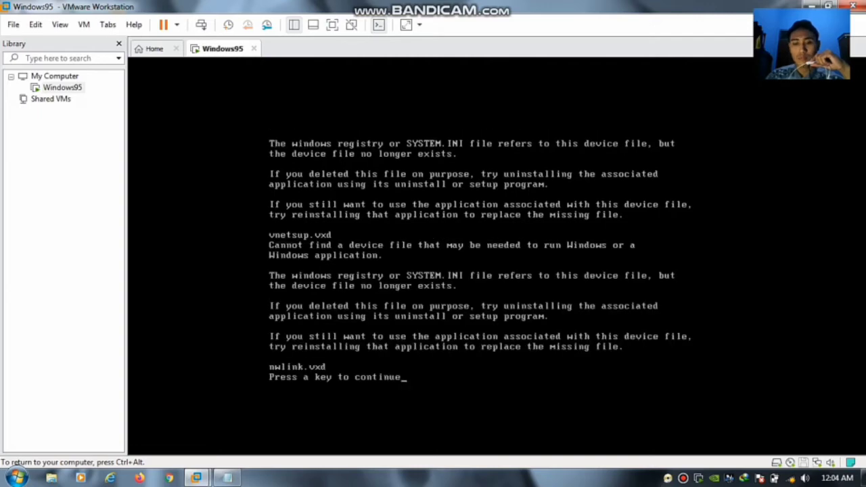
{"action": "key", "text": "Return"}
{"action": "key", "text": "Return"}
{"action": "key", "text": "Return"}
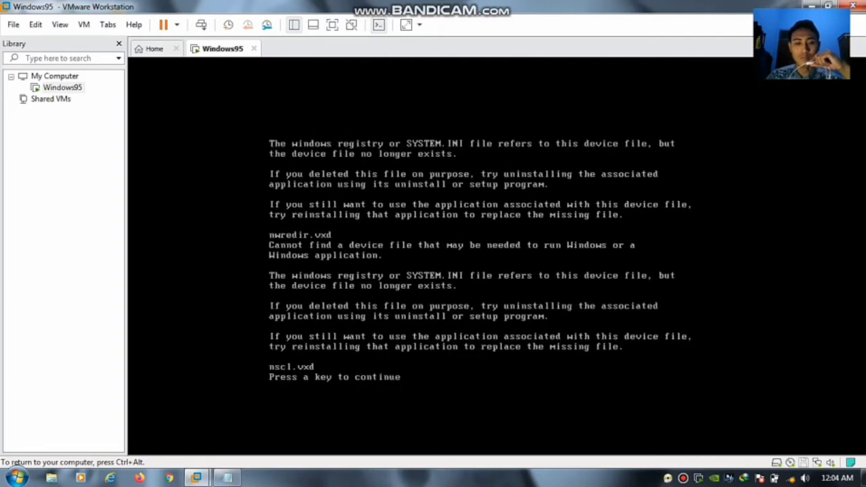
{"action": "key", "text": "Return"}
{"action": "key", "text": "Return"}
{"action": "key", "text": "Return"}
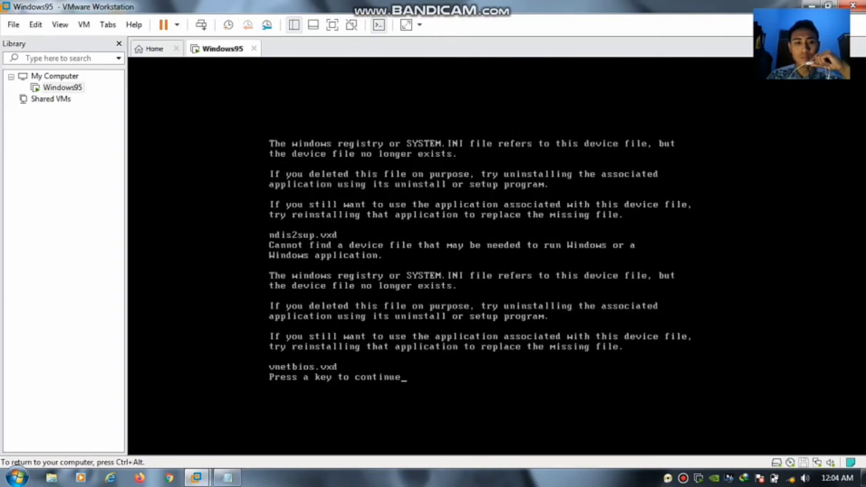
{"action": "key", "text": "Return"}
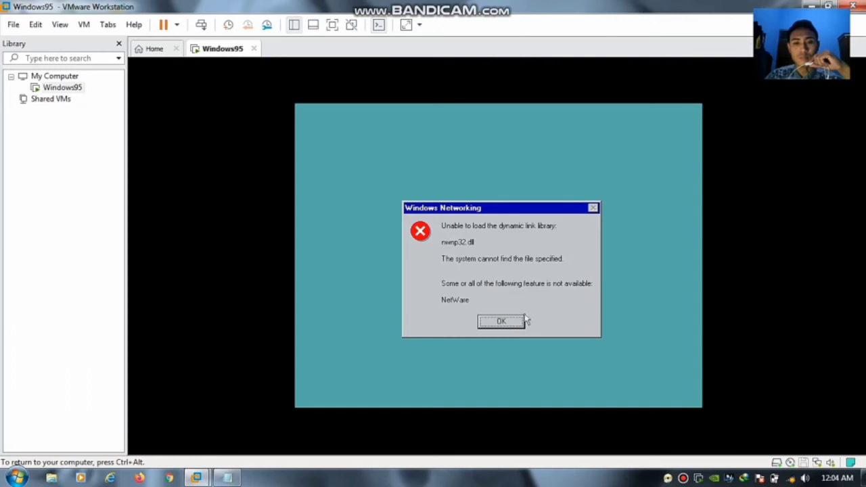
{"action": "left_click", "coordinate": [508, 323]}
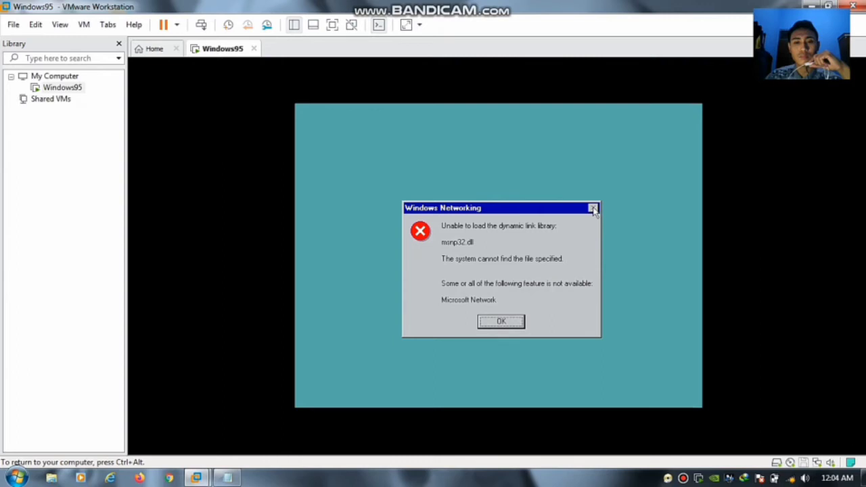
{"action": "left_click", "coordinate": [497, 322]}
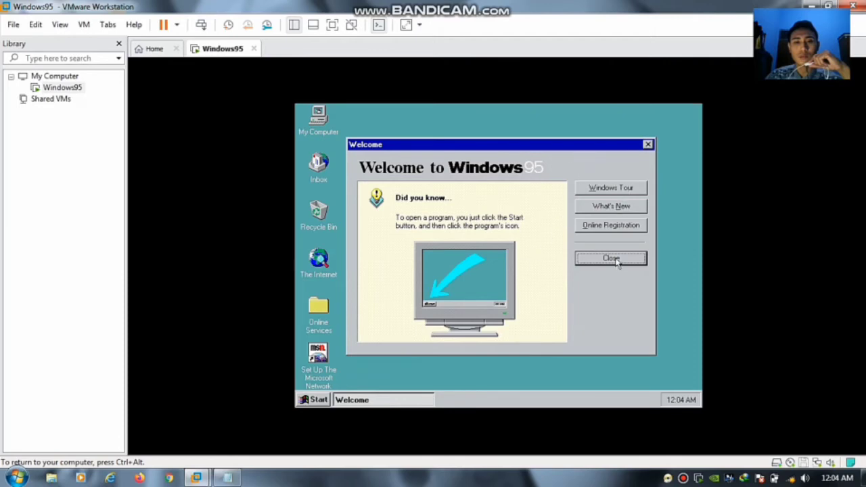
Close the Welcome to Windows 95 window and briefly open and close the Start menu.
{"action": "left_click", "coordinate": [612, 260]}
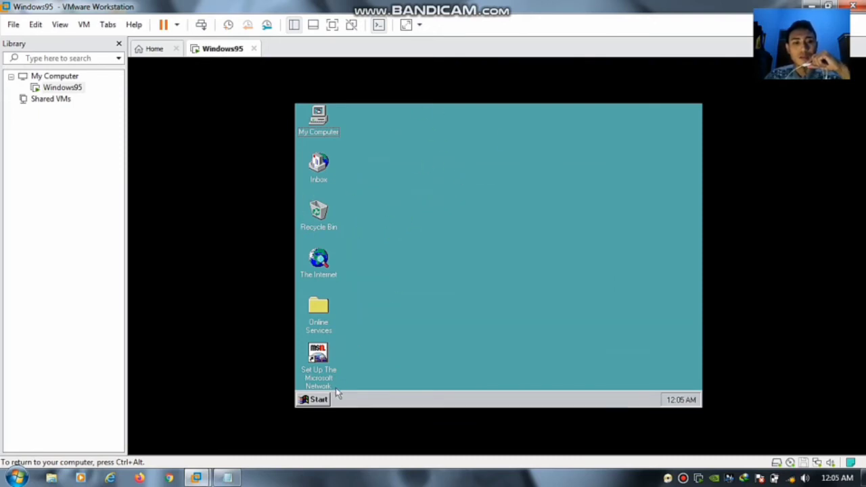
{"action": "left_click", "coordinate": [315, 399]}
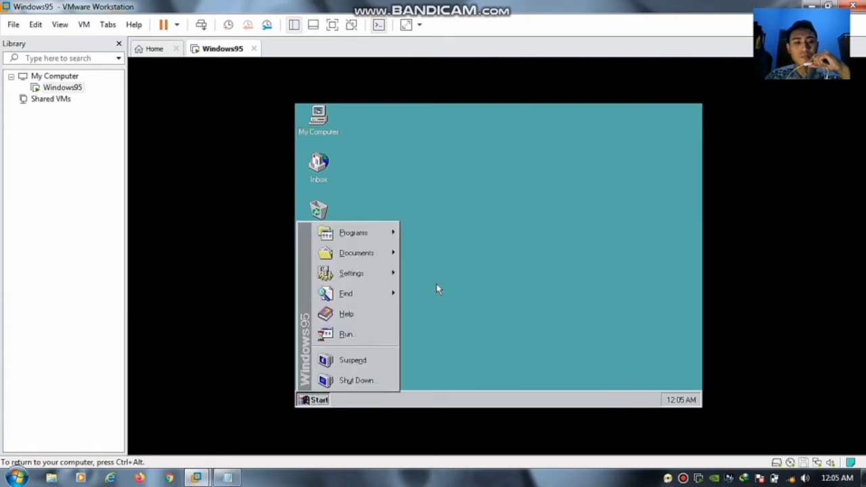
{"action": "left_click", "coordinate": [520, 196]}
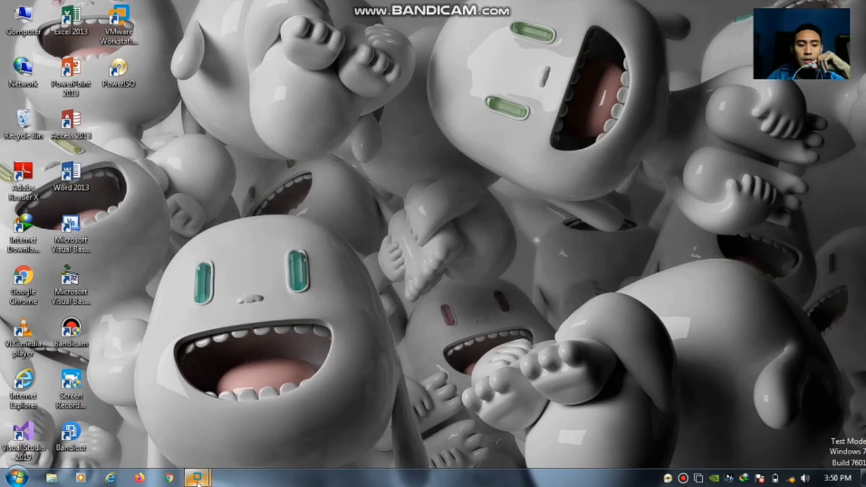
Restore VMware Workstation, close the Windows 7 tab, and remove the missing Windows 7 entry from the library.
{"action": "mouse_move", "coordinate": [197, 480]}
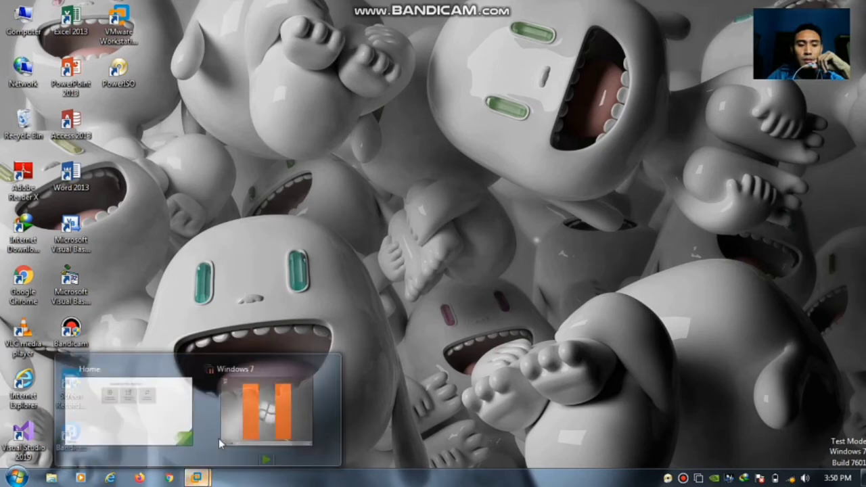
{"action": "left_click", "coordinate": [179, 399]}
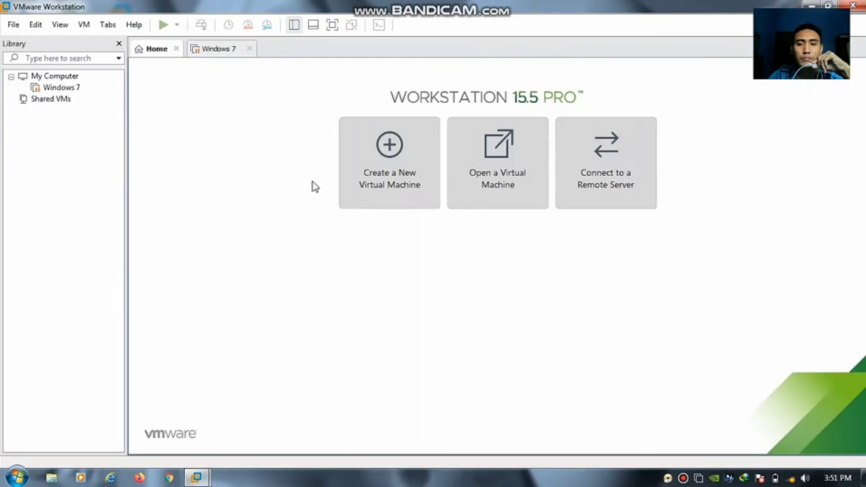
{"action": "mouse_move", "coordinate": [197, 478]}
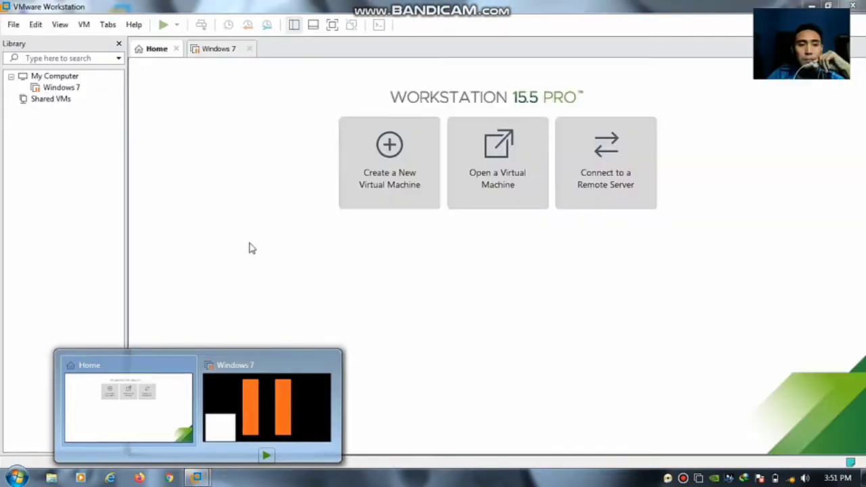
{"action": "key", "text": "ctrl+w"}
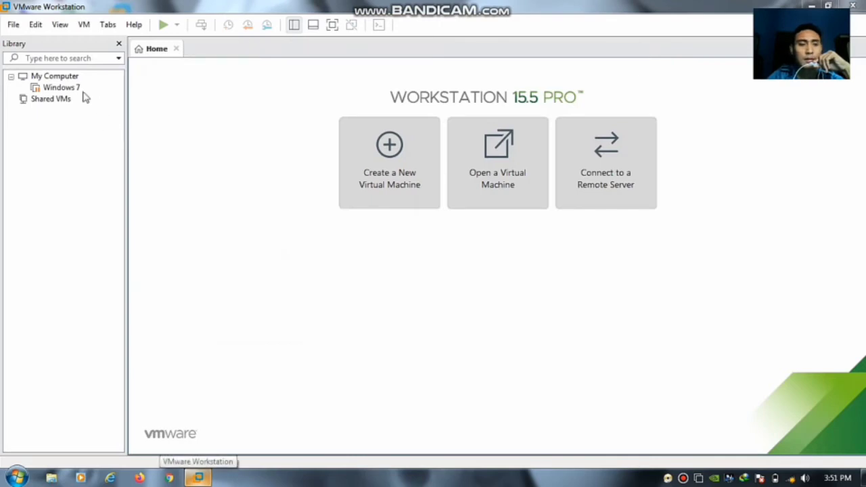
{"action": "right_click", "coordinate": [75, 89]}
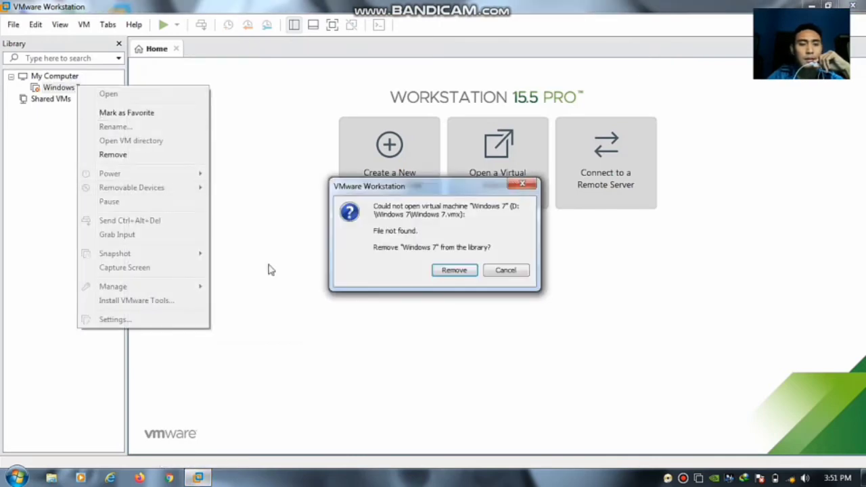
{"action": "left_click", "coordinate": [454, 270]}
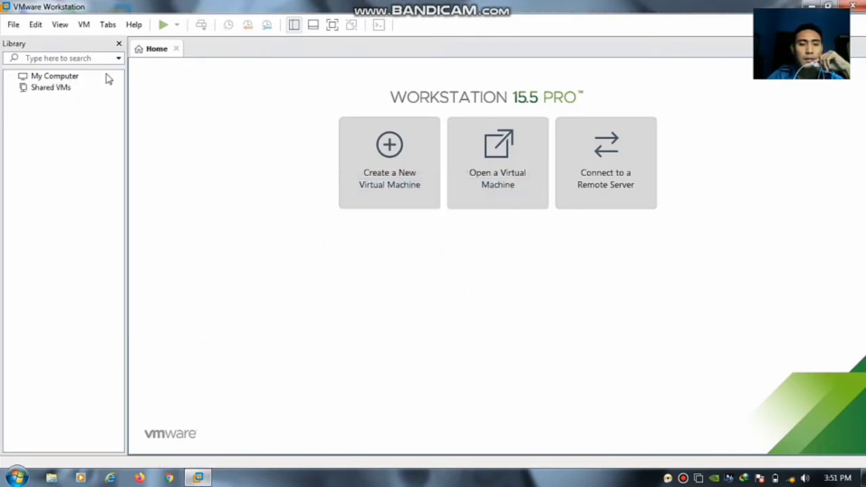
{"action": "left_click", "coordinate": [14, 26]}
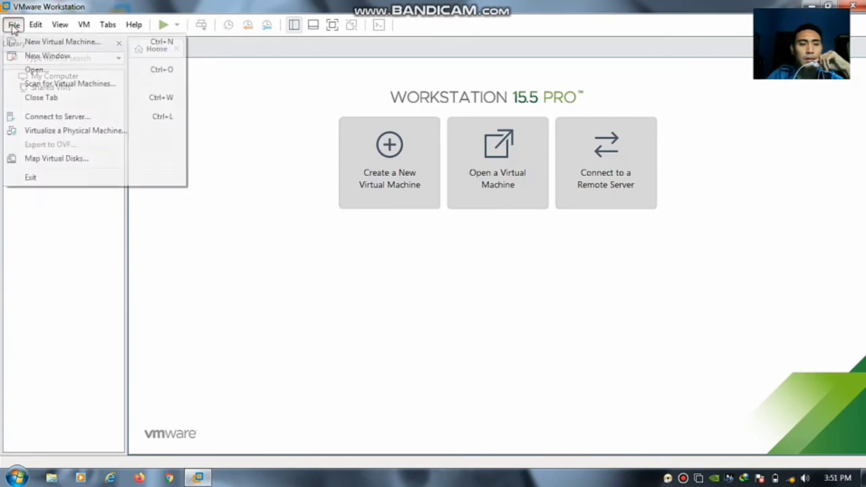
Start a Typical new virtual machine, installing the OS later, with Microsoft Windows 7 as guest.
{"action": "left_click", "coordinate": [89, 43]}
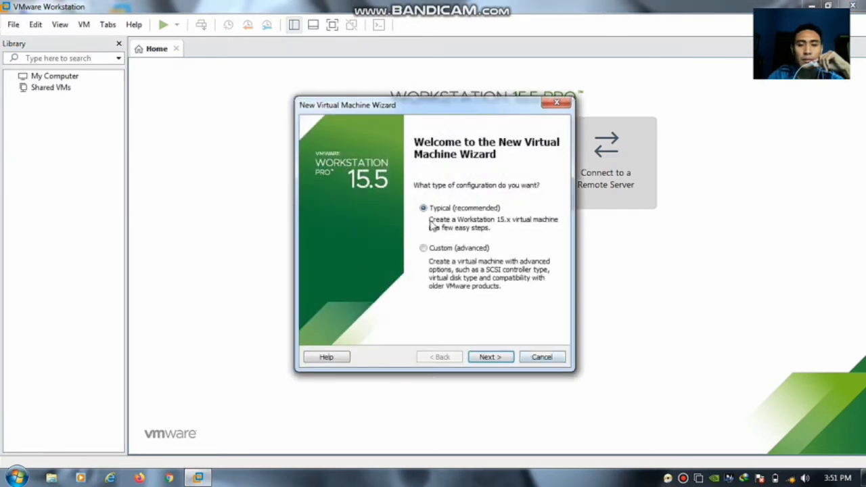
{"action": "left_click", "coordinate": [491, 359]}
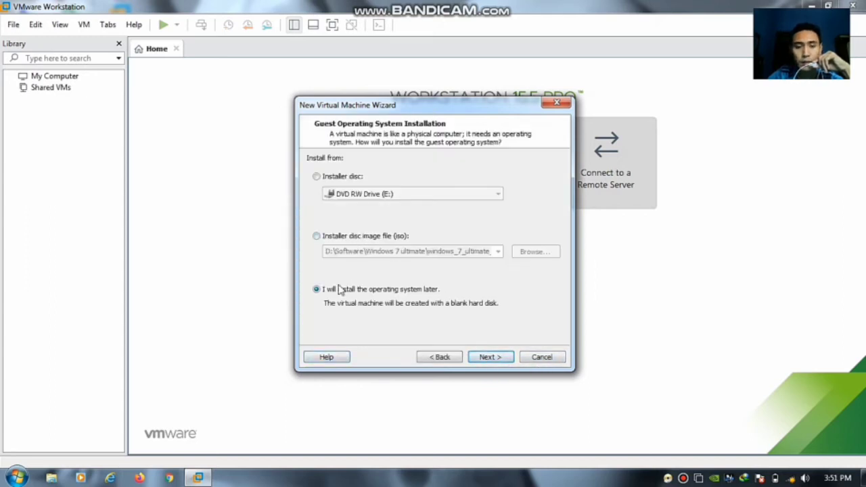
{"action": "left_click", "coordinate": [491, 358]}
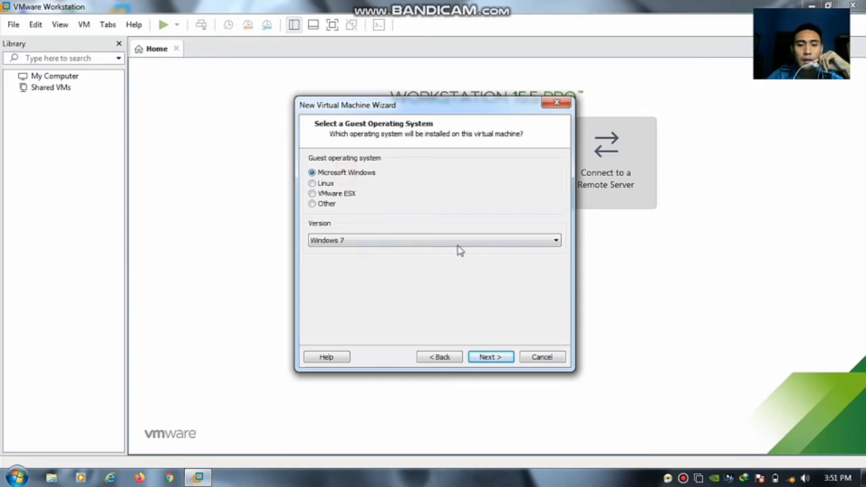
{"action": "left_click", "coordinate": [540, 243]}
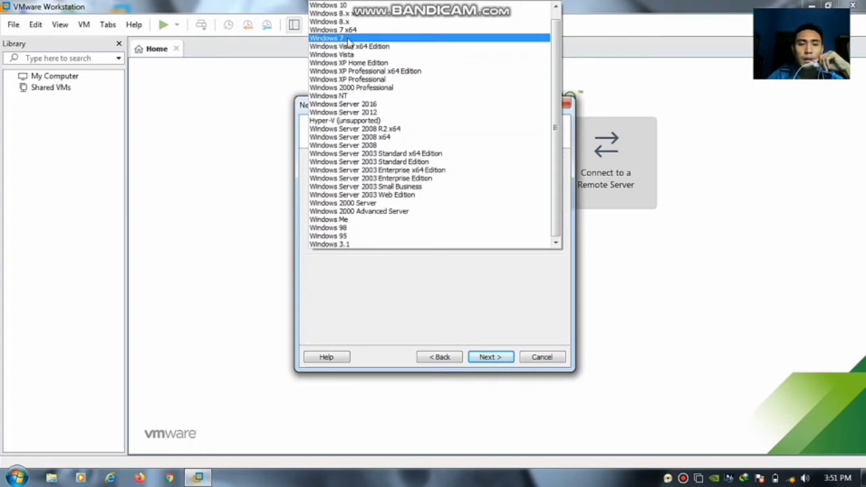
{"action": "left_click", "coordinate": [348, 39]}
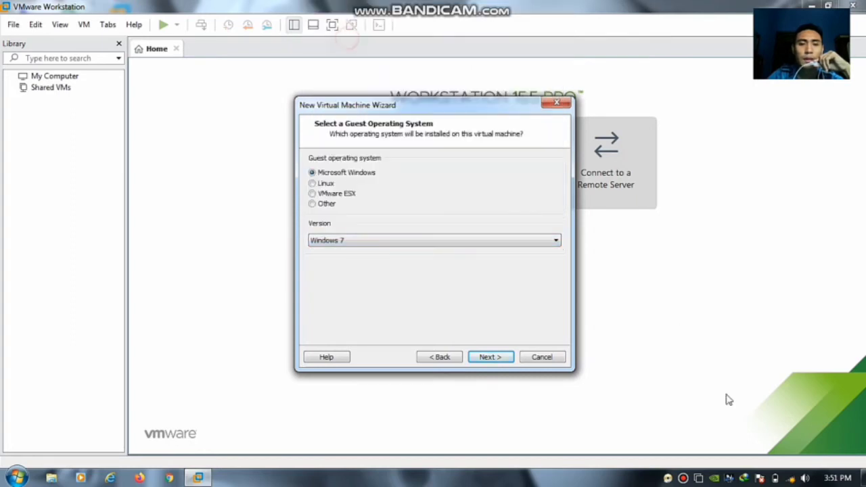
{"action": "left_click", "coordinate": [489, 357]}
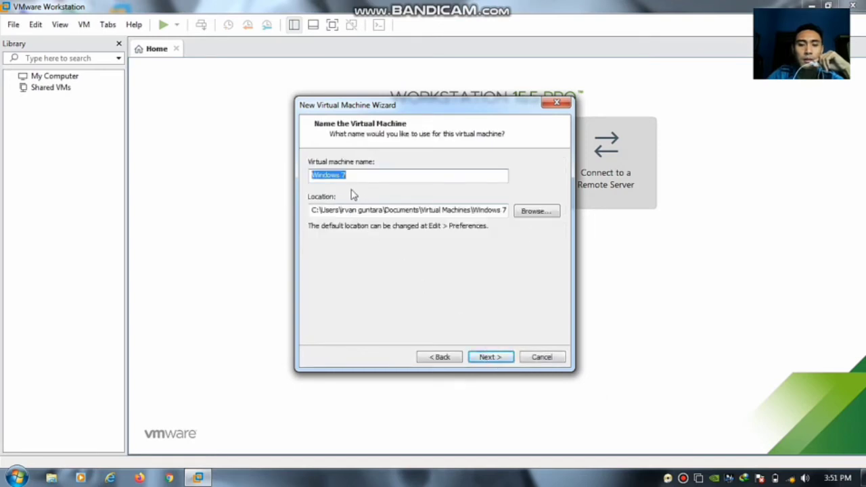
Create a 'Windows 7' folder on New Volume (D:) and choose it as the machine's location.
{"action": "left_click", "coordinate": [533, 211]}
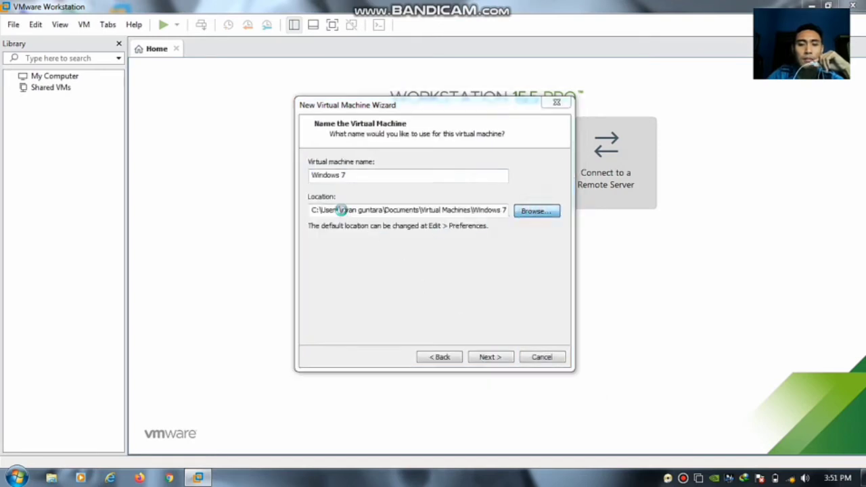
{"action": "left_click_drag", "start_coordinate": [518, 214], "coordinate": [470, 269]}
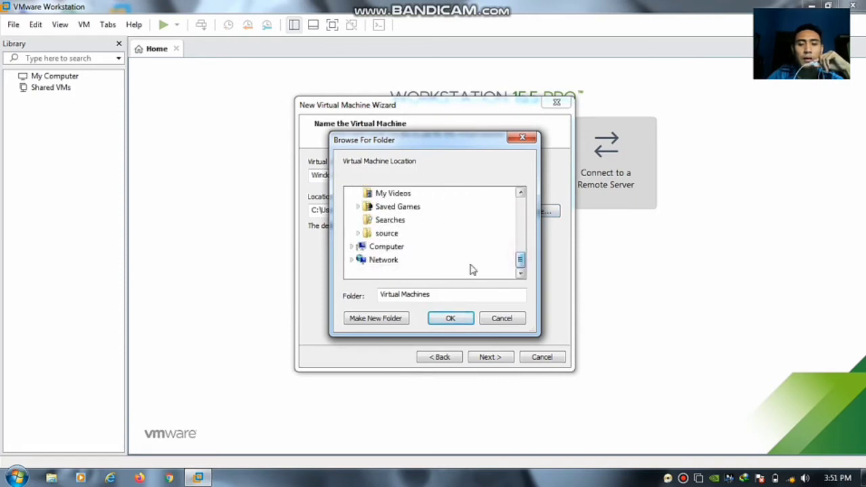
{"action": "left_click", "coordinate": [400, 247]}
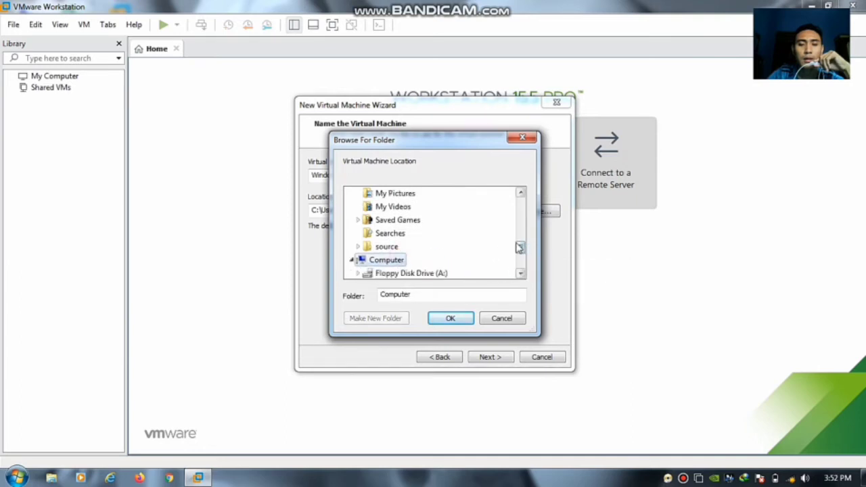
{"action": "scroll", "coordinate": [520, 248], "scroll_direction": "down", "scroll_amount": 2}
{"action": "left_click", "coordinate": [419, 220]}
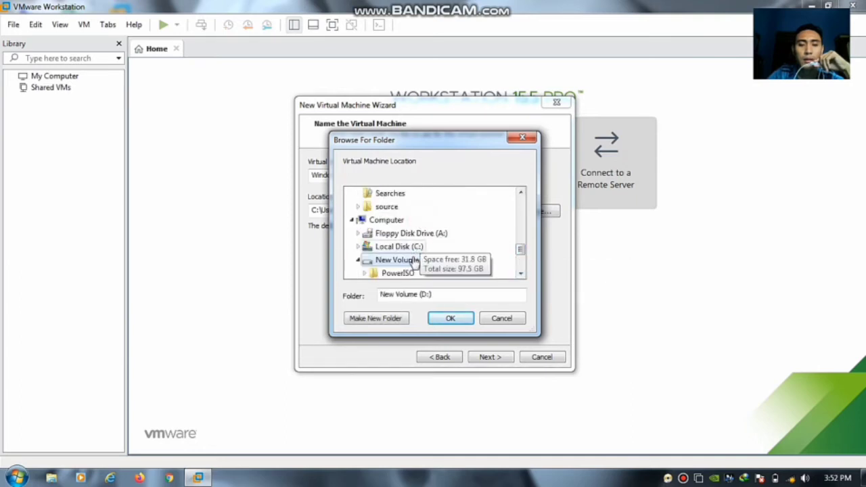
{"action": "scroll", "coordinate": [406, 291], "scroll_direction": "down", "scroll_amount": 2}
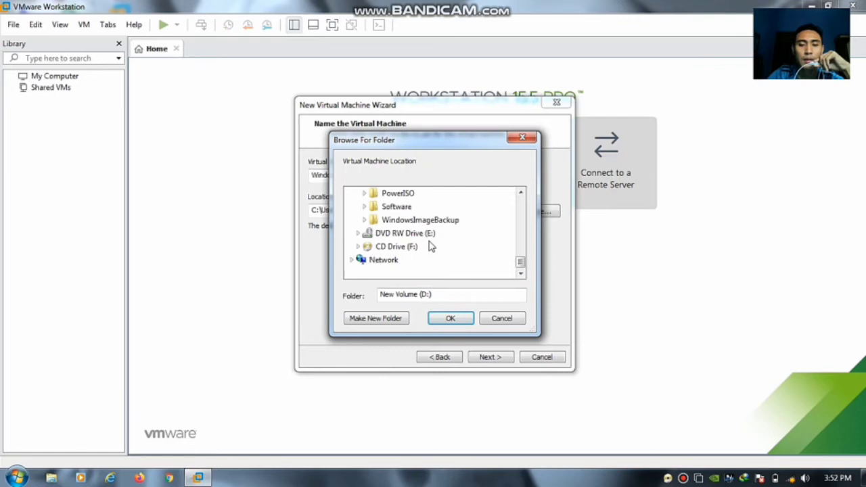
{"action": "left_click", "coordinate": [399, 324]}
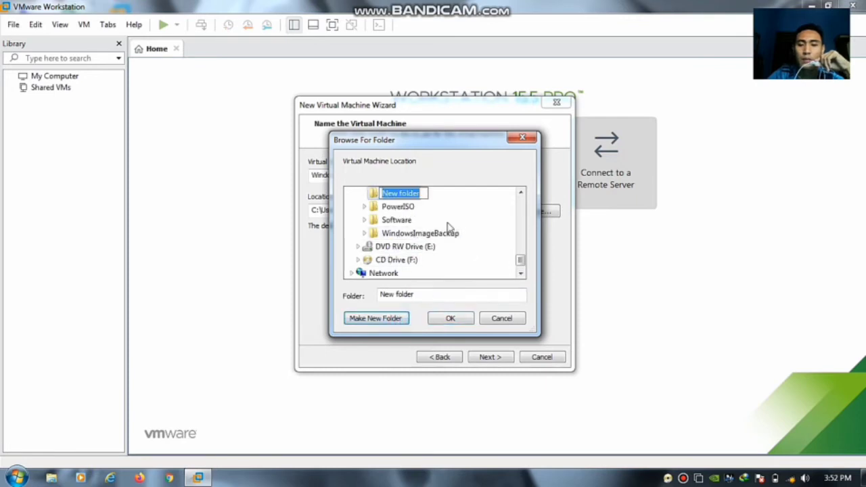
{"action": "type", "text": "W"}
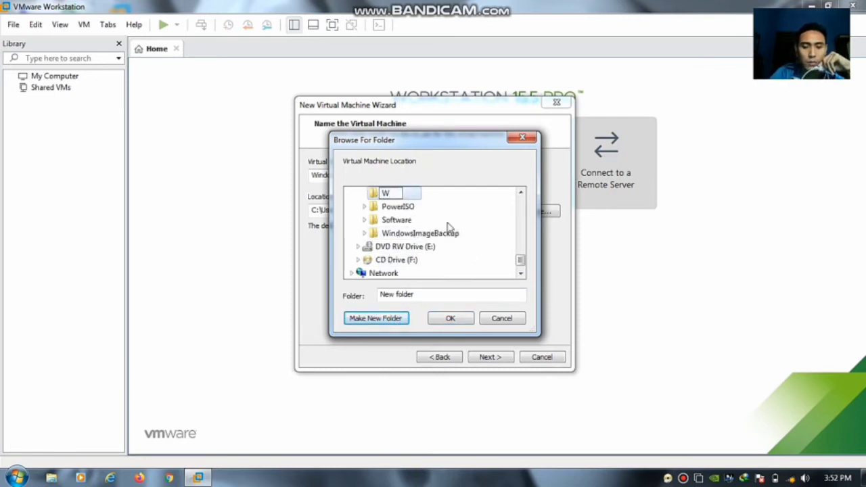
{"action": "type", "text": "indow"}
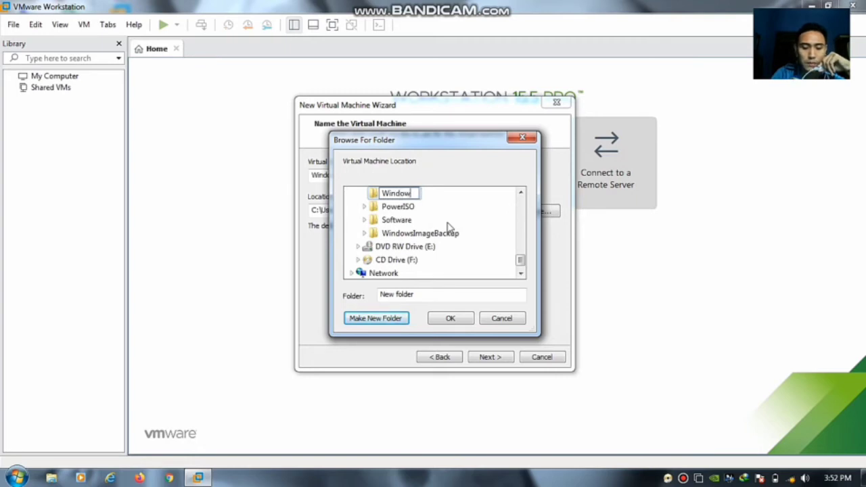
{"action": "type", "text": "s 7"}
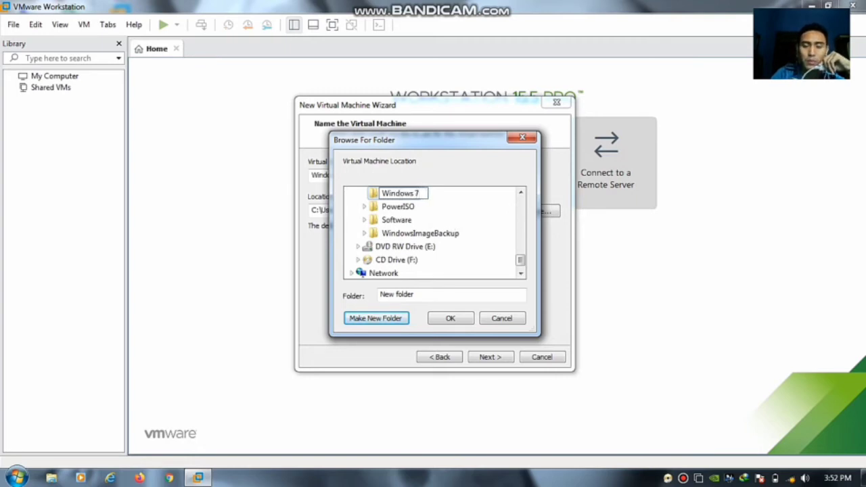
{"action": "key", "text": "Return"}
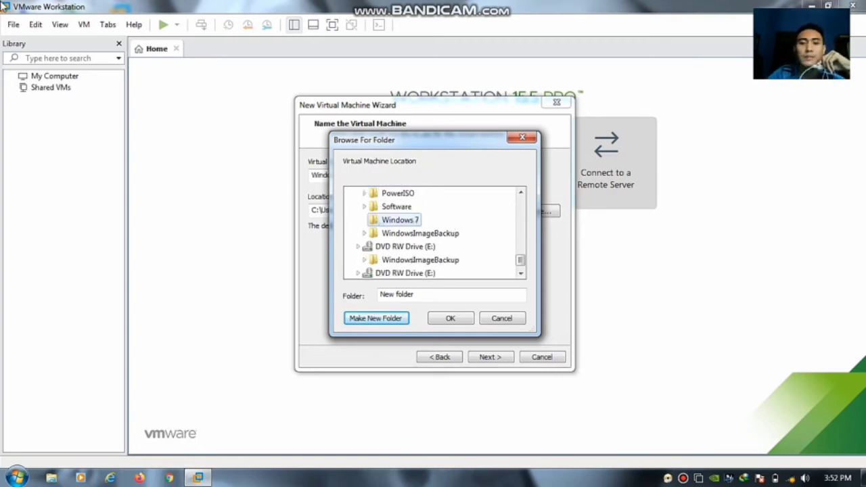
{"action": "left_click", "coordinate": [387, 221]}
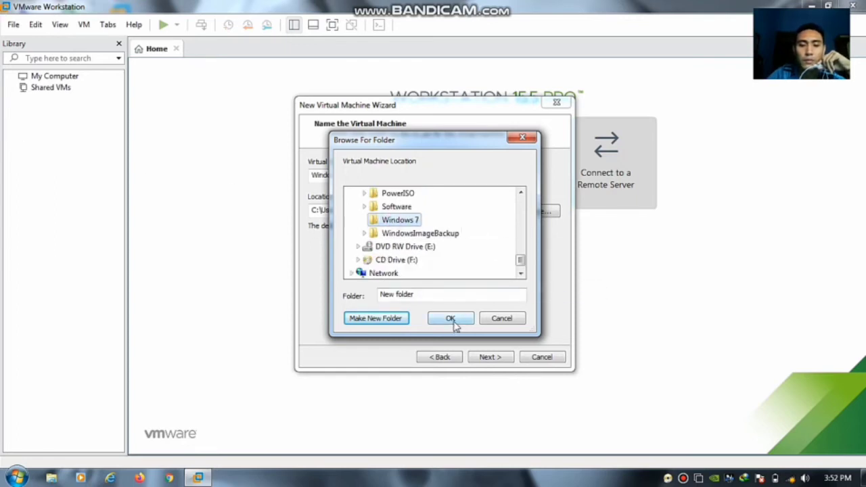
{"action": "left_click", "coordinate": [451, 319]}
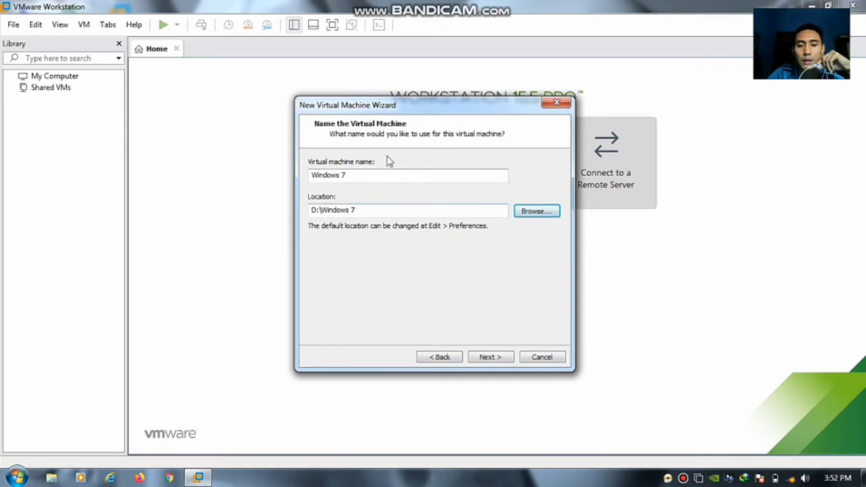
Lower the maximum disk size to 40 GB and store the virtual disk as a single file.
{"action": "left_click", "coordinate": [491, 359]}
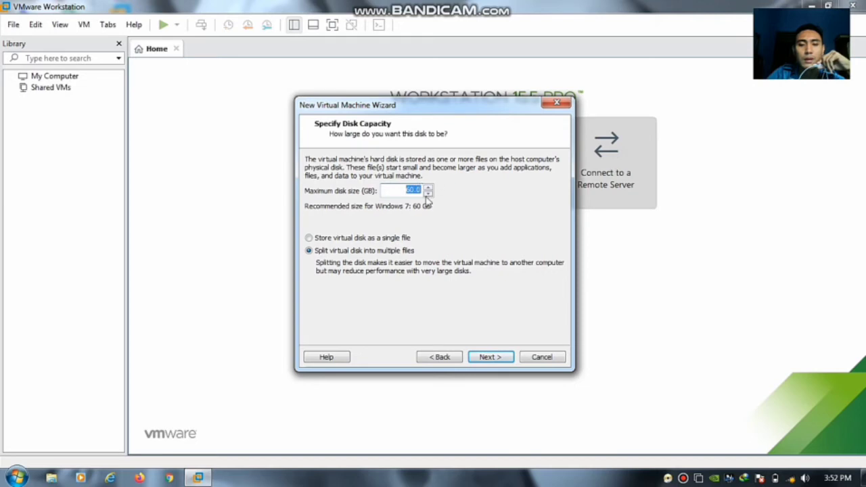
{"action": "left_click", "coordinate": [428, 194]}
{"action": "left_click", "coordinate": [428, 194]}
{"action": "left_click", "coordinate": [428, 194]}
{"action": "left_click", "coordinate": [428, 194]}
{"action": "left_click", "coordinate": [428, 194]}
{"action": "left_click", "coordinate": [428, 194]}
{"action": "left_click", "coordinate": [428, 194]}
{"action": "left_click", "coordinate": [428, 194]}
{"action": "left_click", "coordinate": [428, 194]}
{"action": "left_click", "coordinate": [428, 194]}
{"action": "left_click", "coordinate": [428, 194]}
{"action": "left_click", "coordinate": [428, 194]}
{"action": "left_click", "coordinate": [428, 194]}
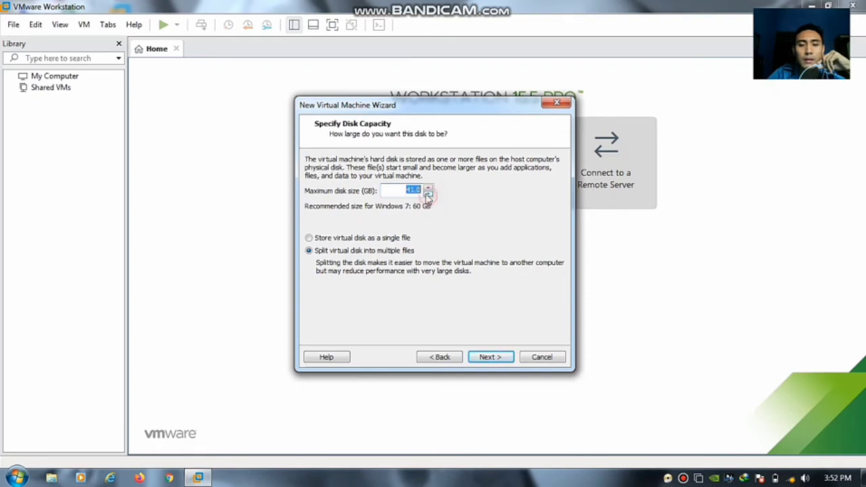
{"action": "left_click", "coordinate": [428, 194]}
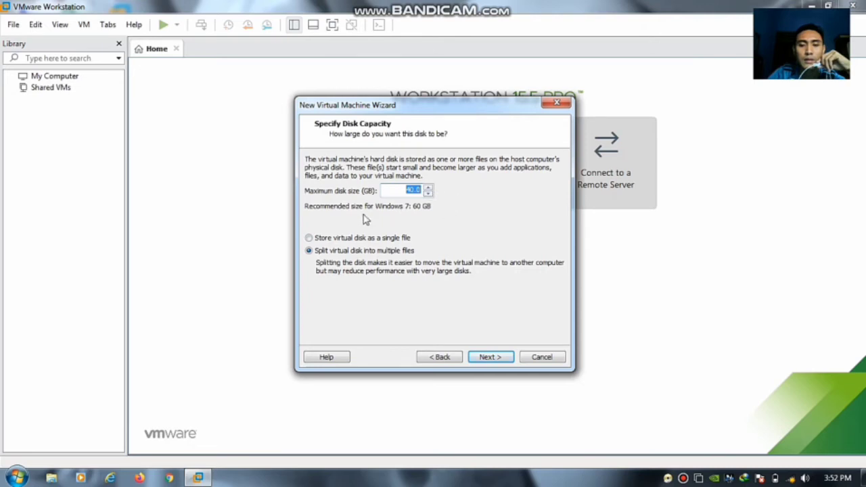
{"action": "left_click", "coordinate": [311, 241]}
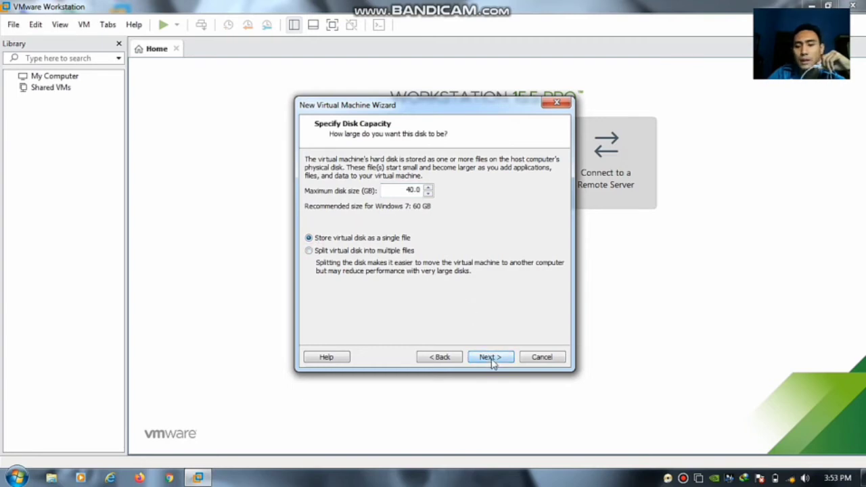
{"action": "left_click", "coordinate": [489, 357]}
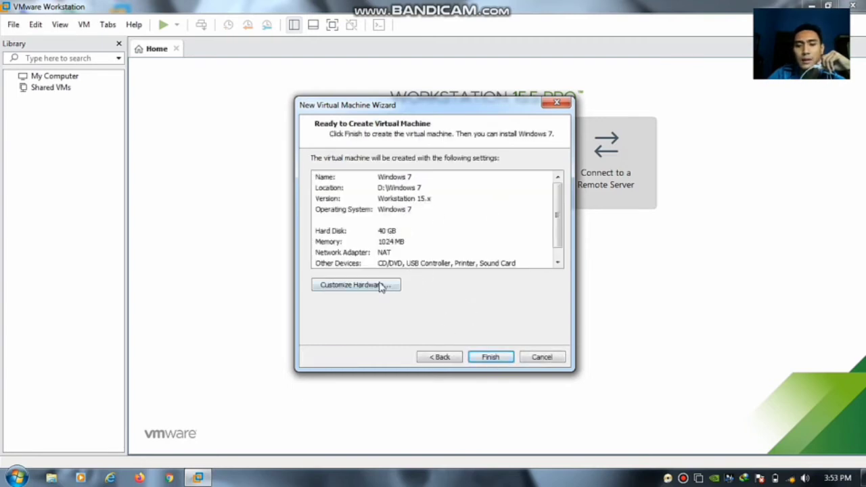
In the hardware settings, set the CD/DVD drive to use an ISO image file.
{"action": "left_click", "coordinate": [371, 287]}
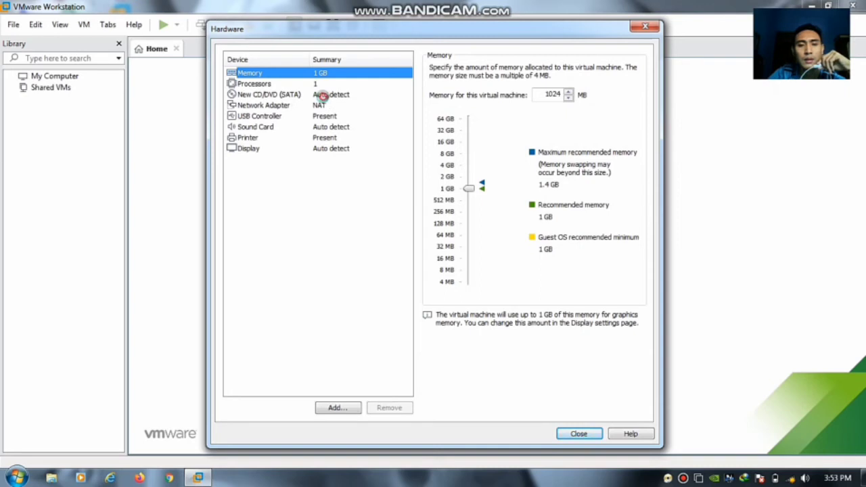
{"action": "left_click", "coordinate": [322, 96]}
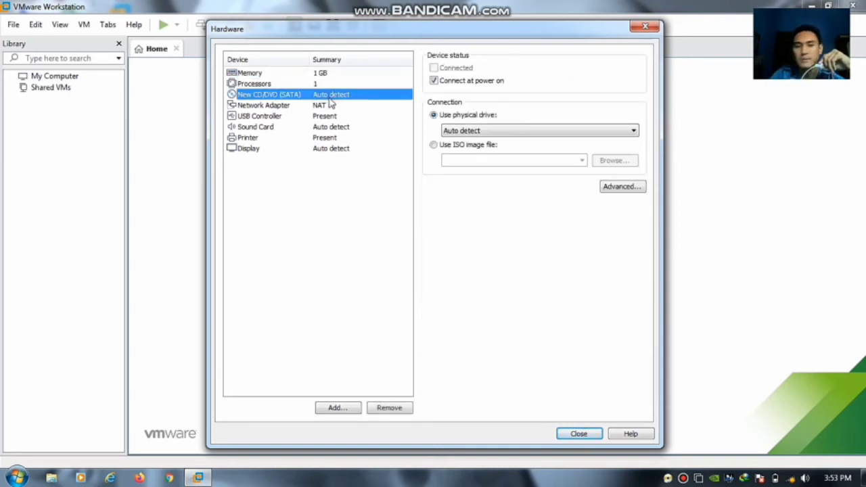
{"action": "left_click", "coordinate": [445, 145]}
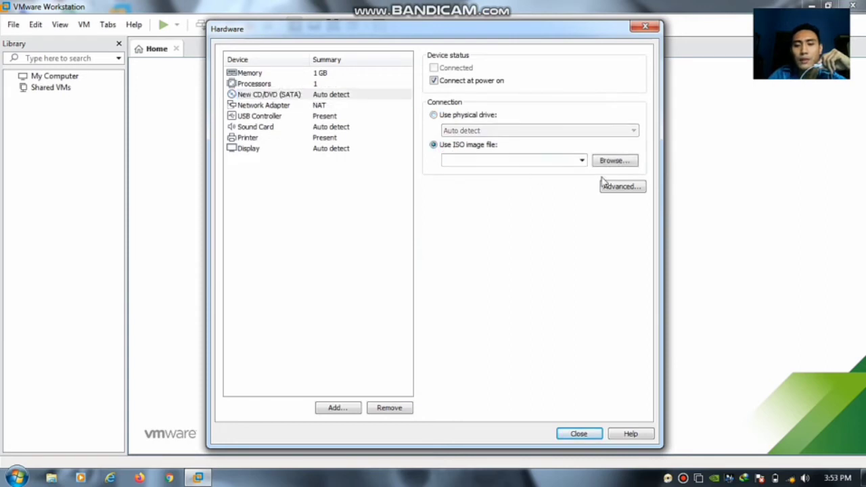
{"action": "left_click", "coordinate": [612, 163]}
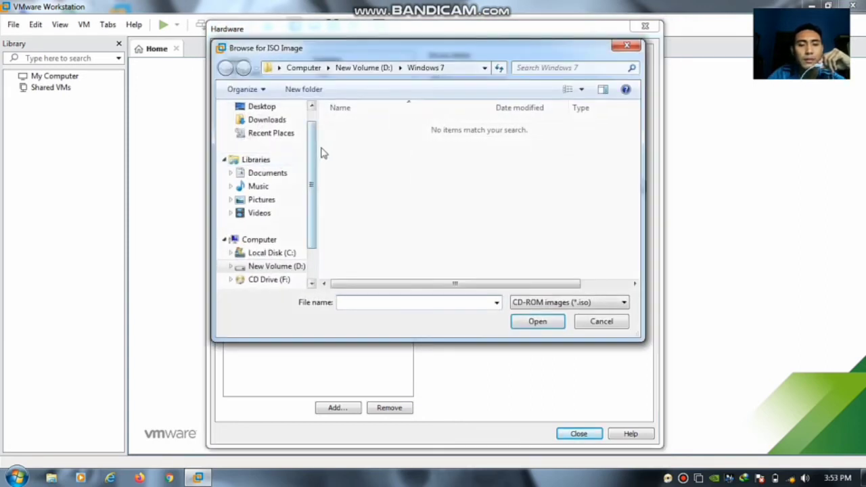
Select windows_7_ultimate_x64_dvd from D:\Software\Windows 7 ultimate and close the hardware settings.
{"action": "scroll", "coordinate": [284, 245], "scroll_direction": "down", "scroll_amount": 1}
{"action": "left_click", "coordinate": [279, 227]}
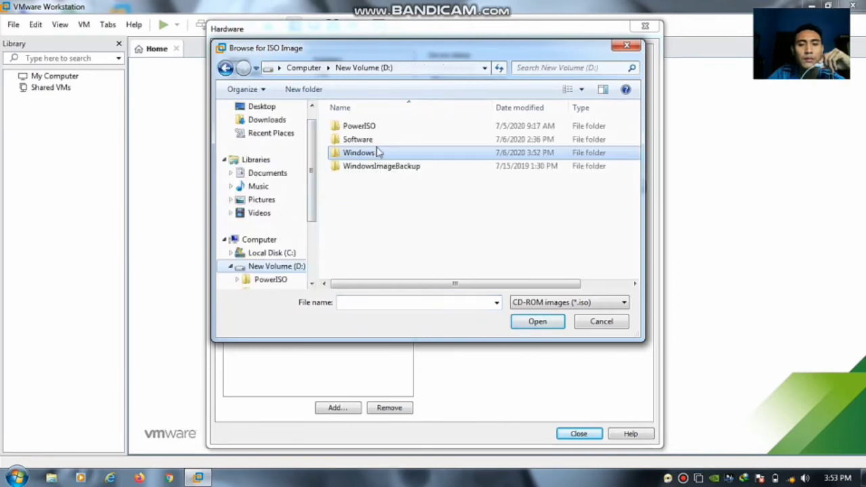
{"action": "left_click", "coordinate": [382, 140]}
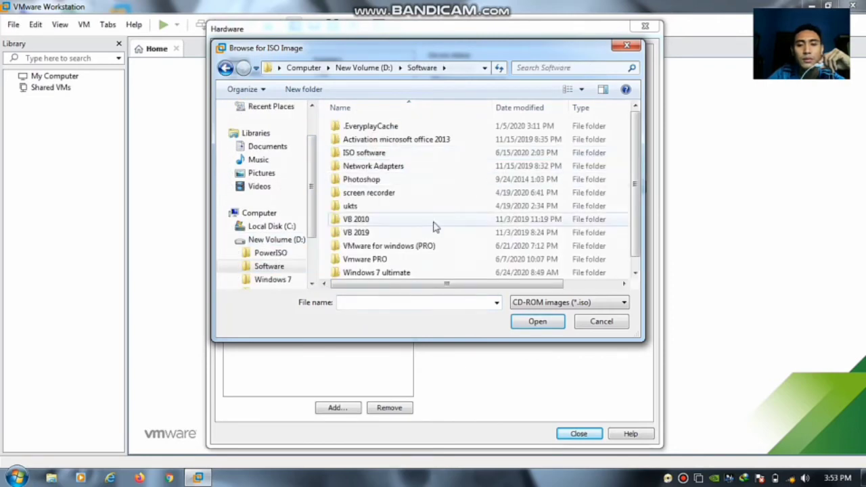
{"action": "scroll", "coordinate": [435, 225], "scroll_direction": "down", "scroll_amount": 1}
{"action": "left_click", "coordinate": [420, 258]}
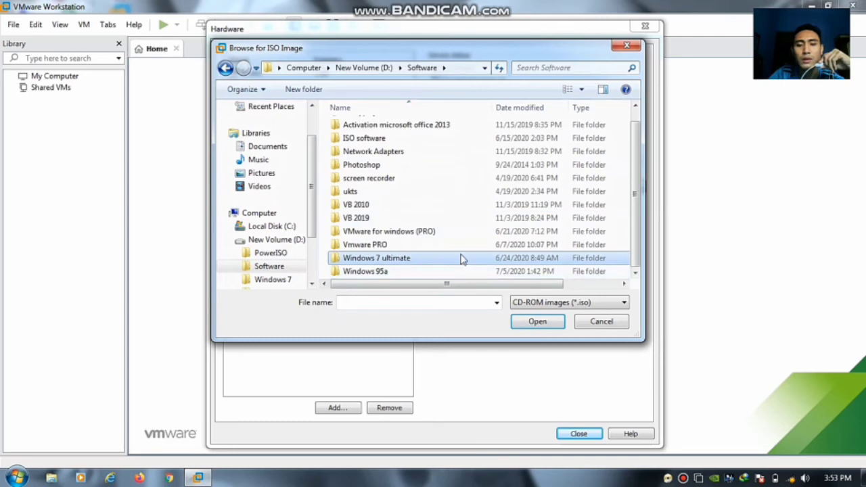
{"action": "double_click", "coordinate": [460, 259]}
{"action": "left_click", "coordinate": [422, 127]}
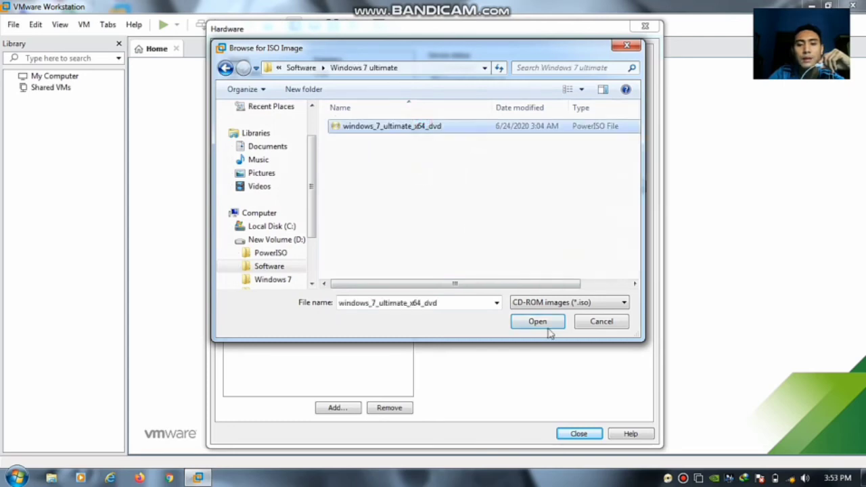
{"action": "left_click", "coordinate": [548, 326]}
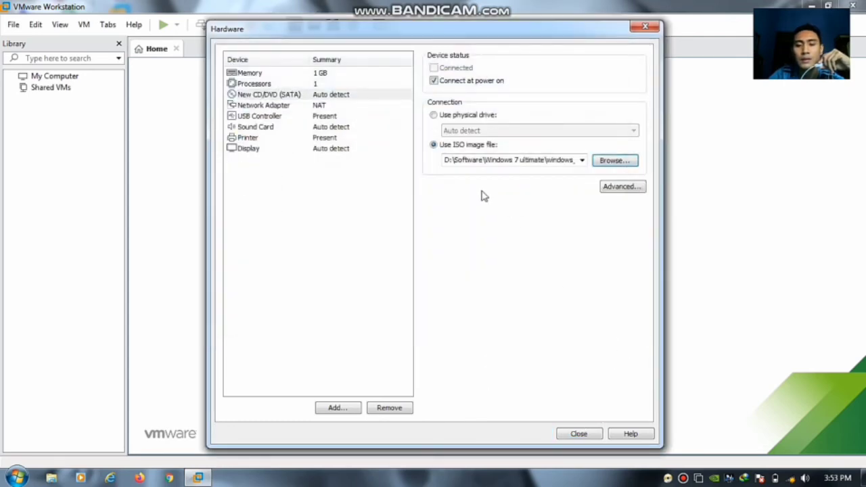
{"action": "left_click", "coordinate": [578, 434]}
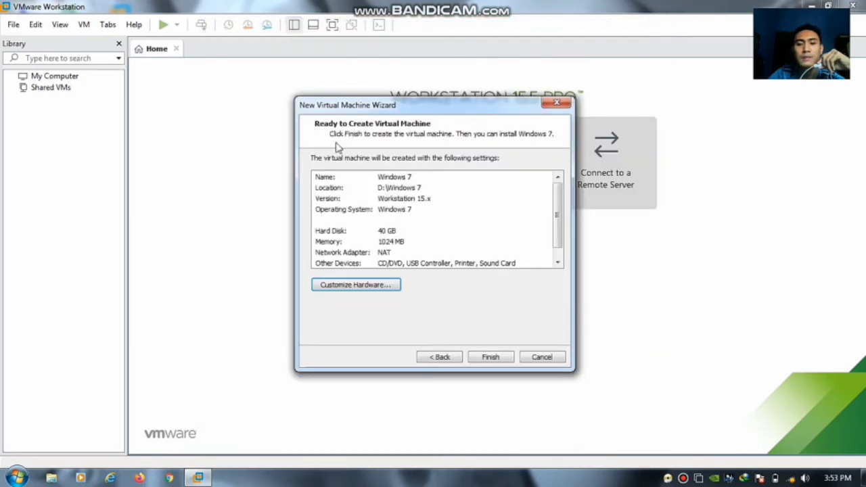
Finish the wizard to create the Windows 7 VM and power it on, booting from the ISO.
{"action": "left_click", "coordinate": [493, 357]}
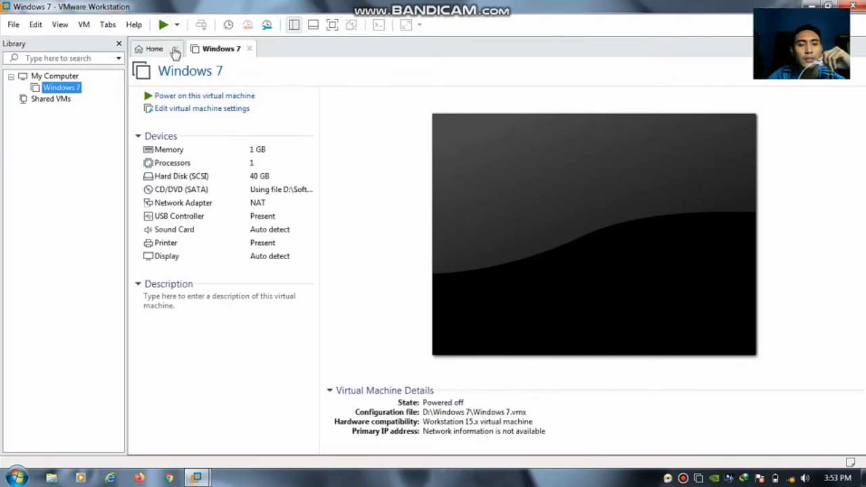
{"action": "left_click", "coordinate": [504, 196]}
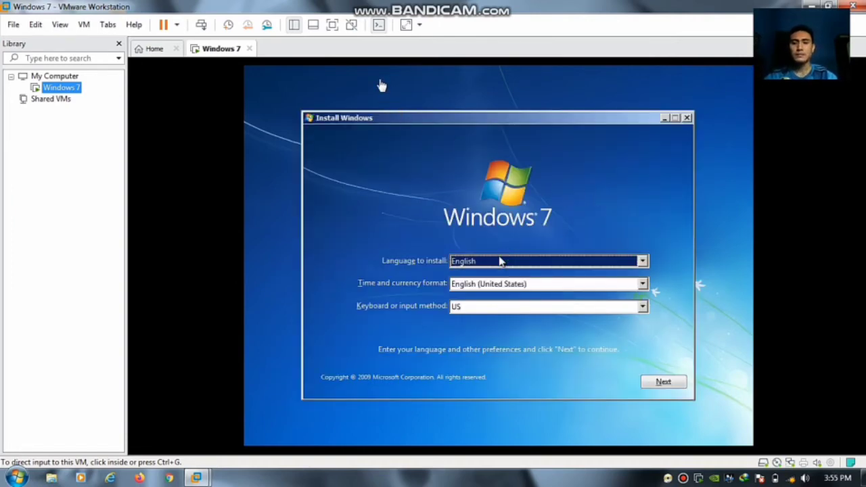
{"action": "left_click", "coordinate": [333, 26]}
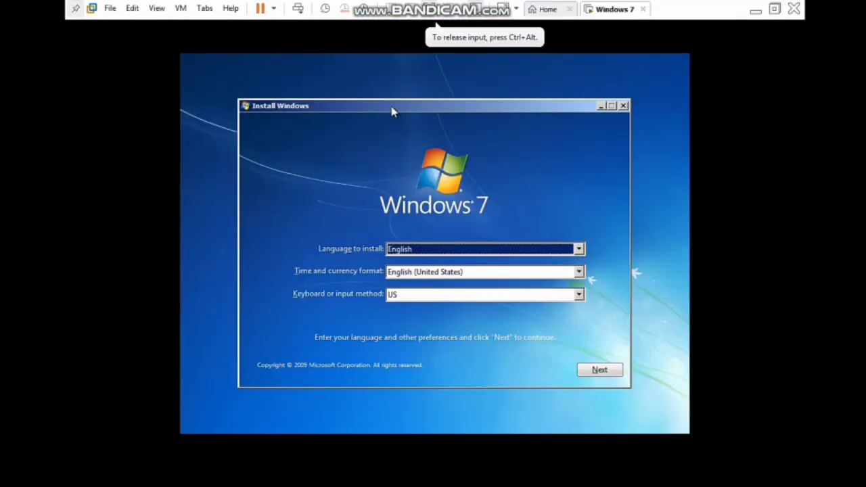
{"action": "left_click", "coordinate": [432, 9]}
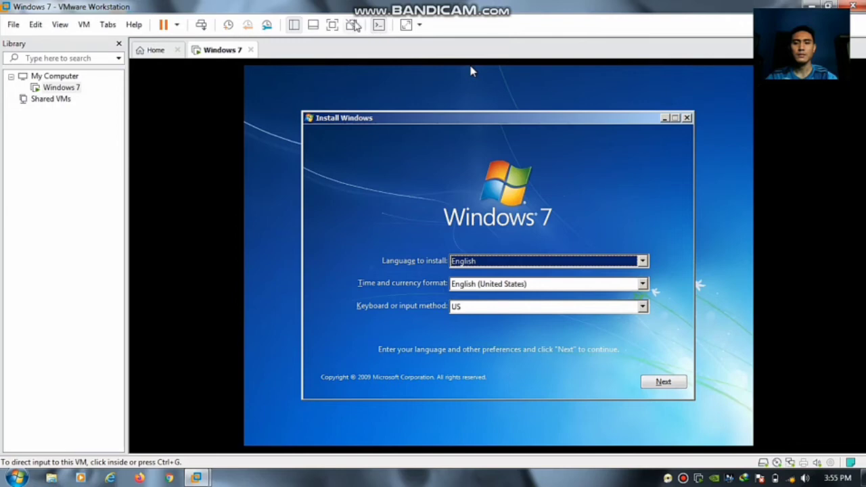
{"action": "left_click", "coordinate": [351, 26]}
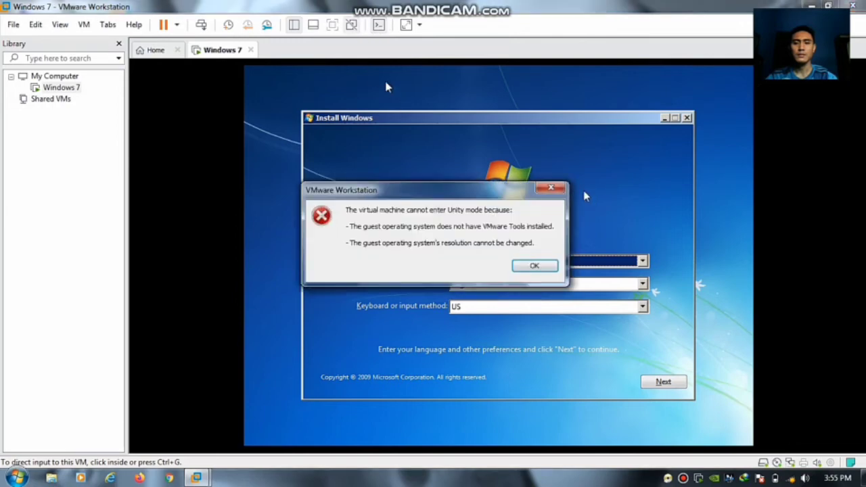
{"action": "left_click", "coordinate": [548, 189]}
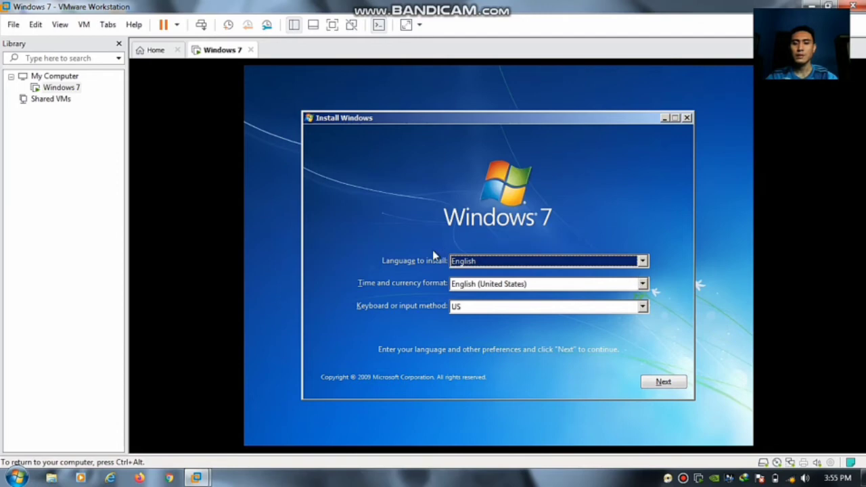
{"action": "left_click", "coordinate": [643, 261]}
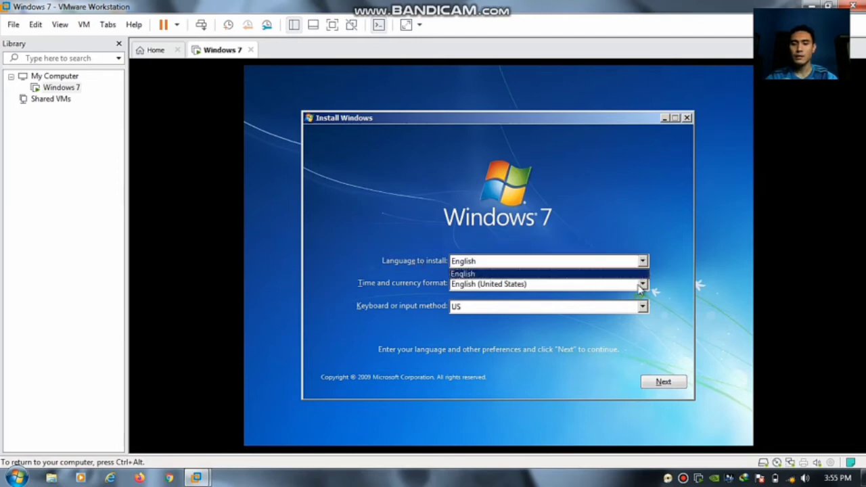
{"action": "left_click", "coordinate": [623, 274]}
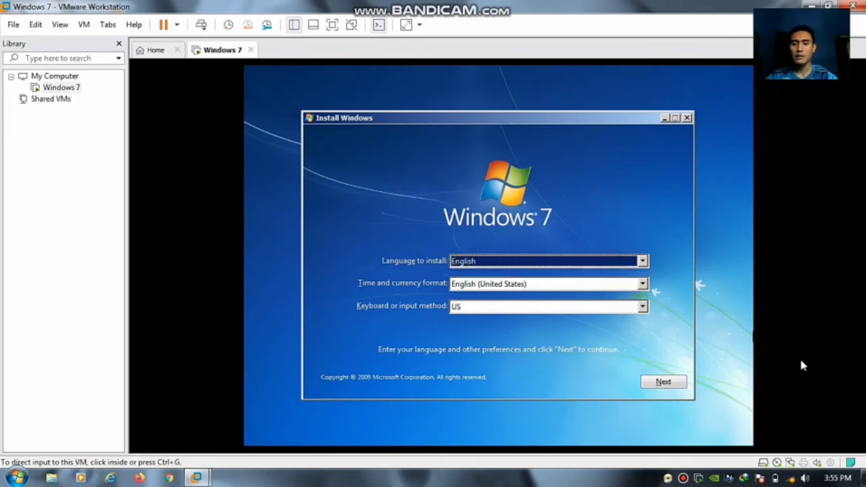
Keep the default language settings, choose Install now, and accept the Windows 7 license terms.
{"action": "left_click", "coordinate": [666, 381]}
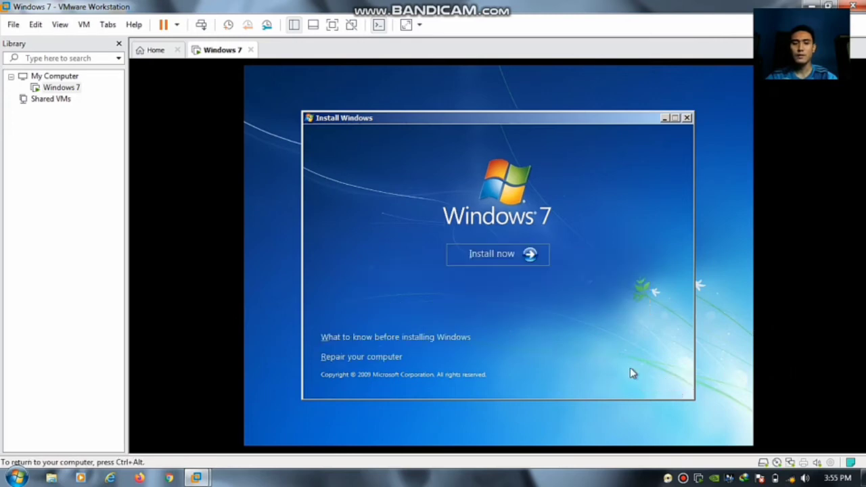
{"action": "left_click", "coordinate": [509, 254]}
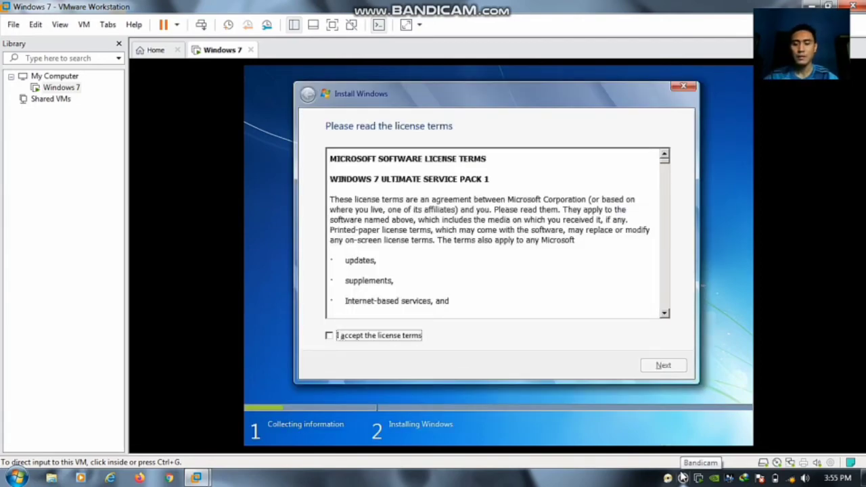
{"action": "left_click", "coordinate": [515, 434]}
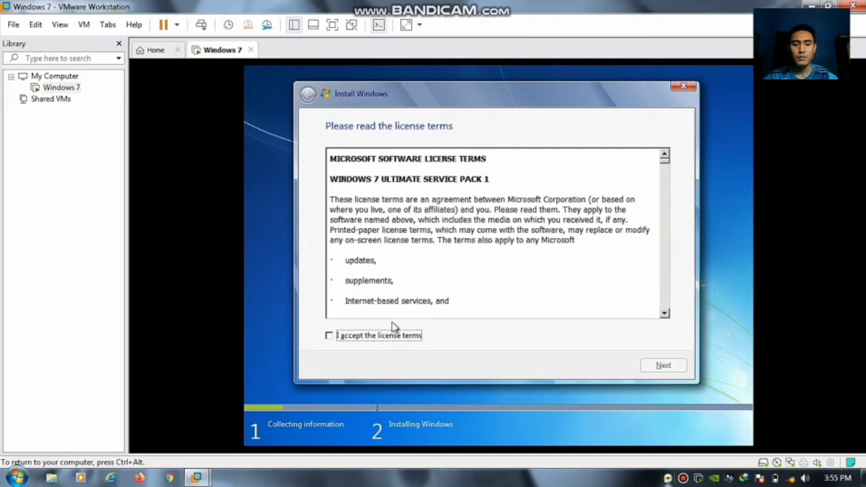
{"action": "left_click", "coordinate": [329, 336]}
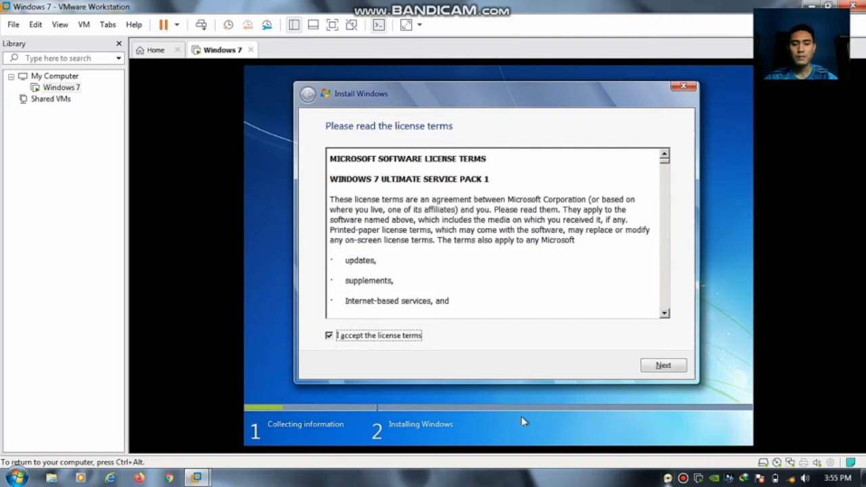
{"action": "left_click", "coordinate": [663, 365]}
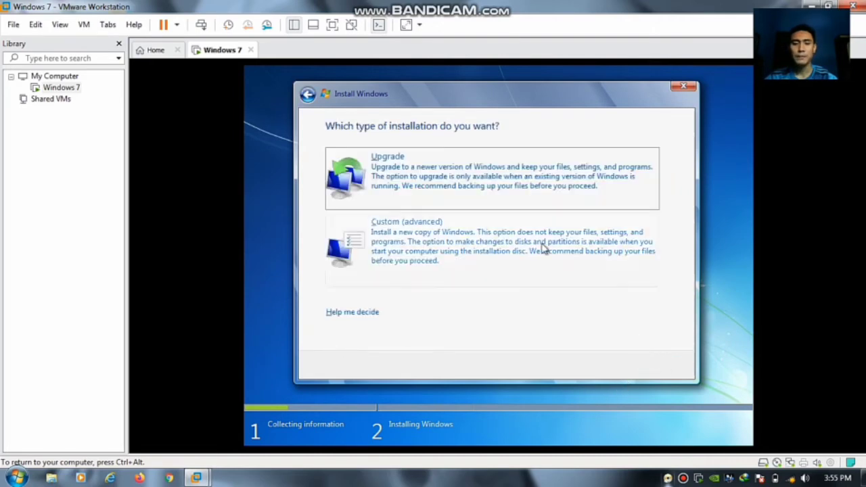
Choose Custom (advanced) and create a new 40960 MB partition, allowing extra system partitions.
{"action": "left_click", "coordinate": [415, 241]}
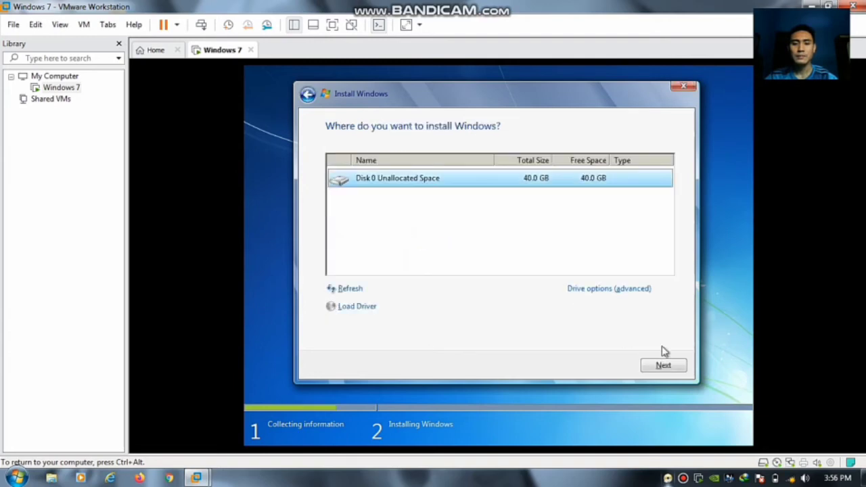
{"action": "left_click", "coordinate": [586, 295]}
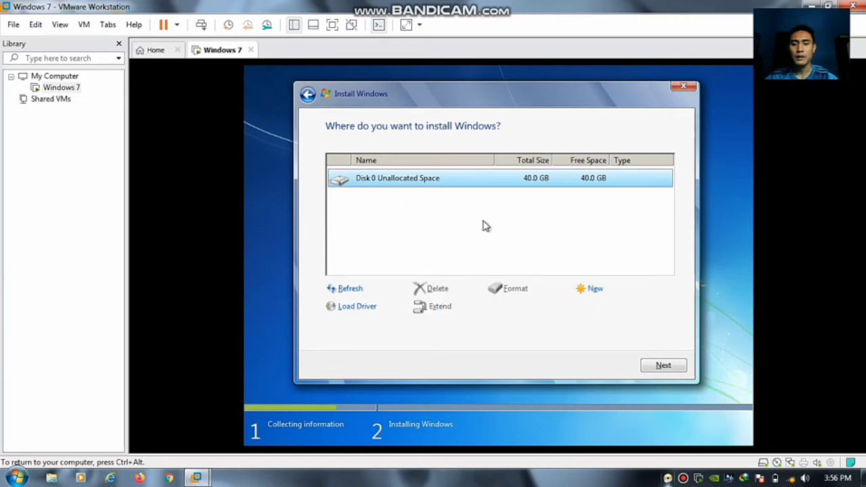
{"action": "left_click", "coordinate": [591, 289]}
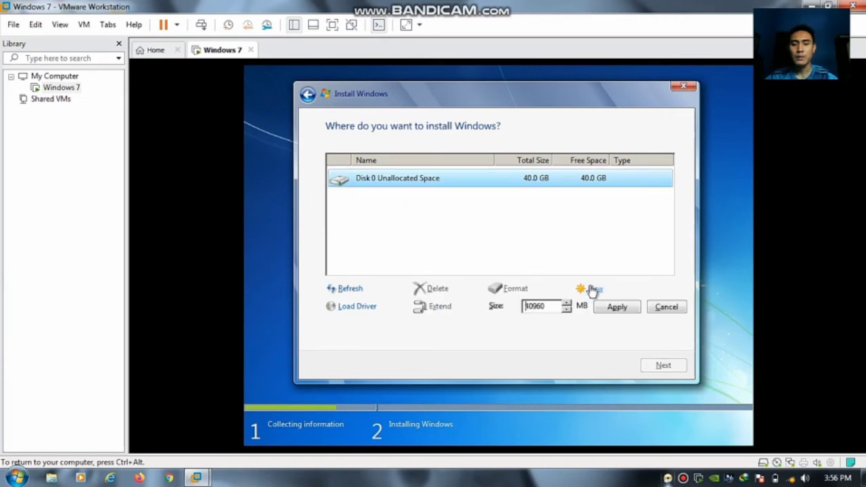
{"action": "left_click", "coordinate": [617, 308]}
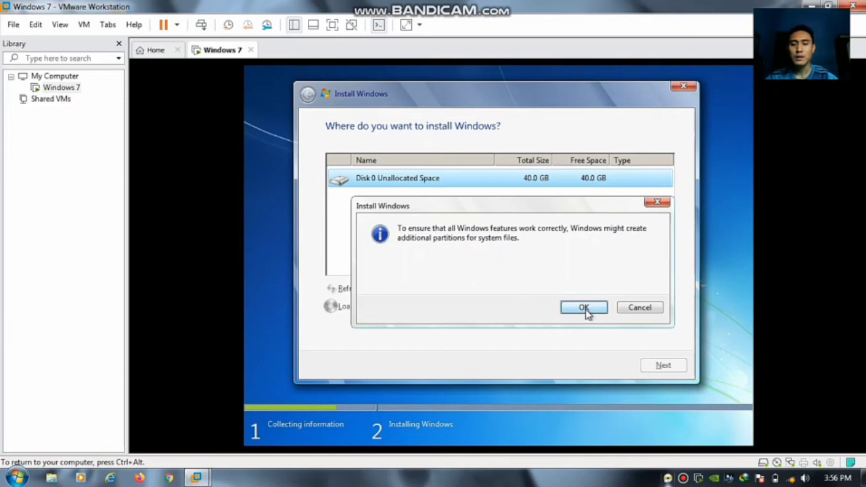
{"action": "left_click", "coordinate": [584, 308]}
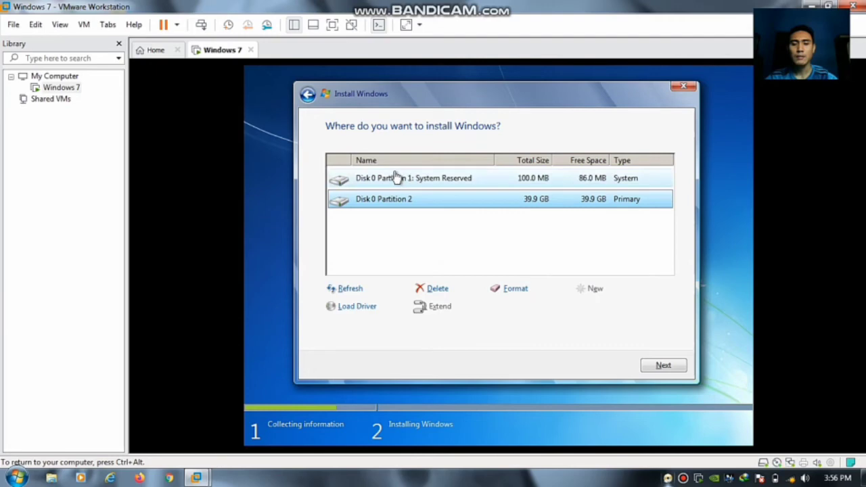
Delete the 100 MB System Reserved partition and select the 39.9 GB primary partition.
{"action": "left_click", "coordinate": [400, 178]}
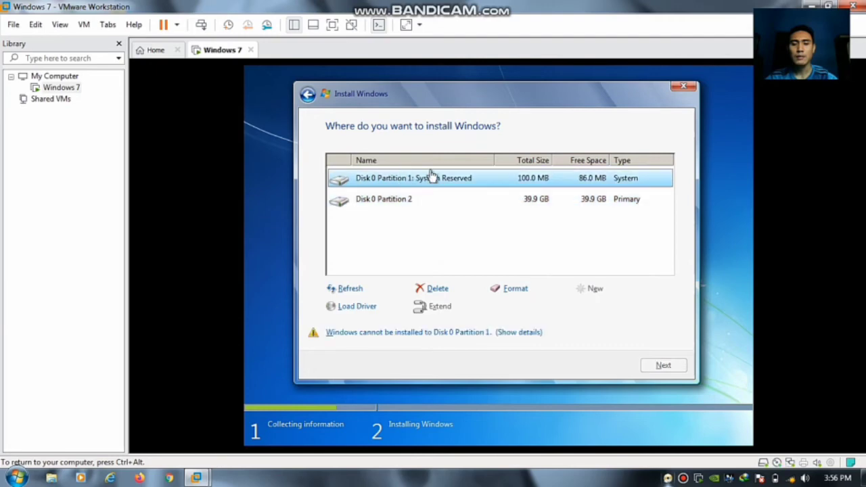
{"action": "left_click", "coordinate": [438, 290]}
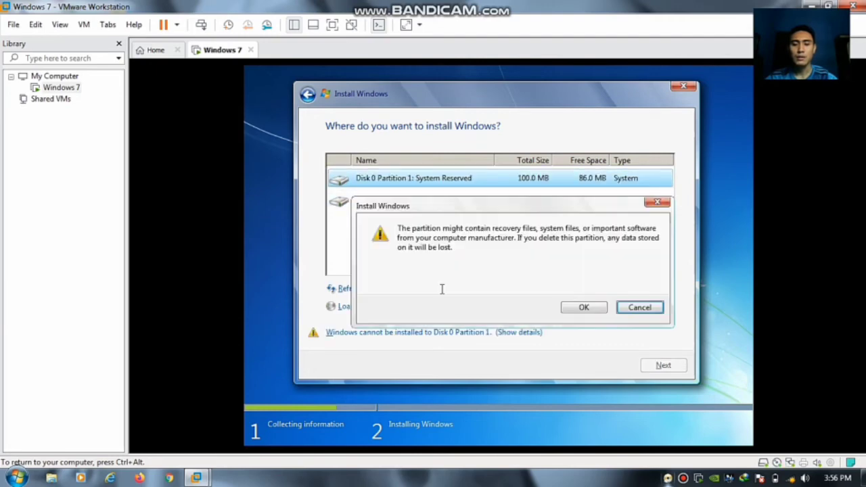
{"action": "left_click", "coordinate": [585, 310]}
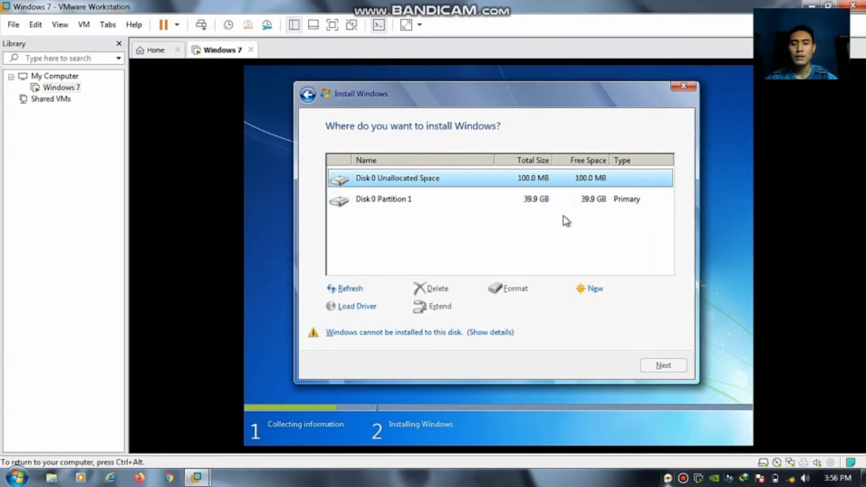
{"action": "left_click", "coordinate": [566, 200]}
Install Windows 7 onto the selected partition, then release input back to the host with Ctrl+Alt.
{"action": "left_click", "coordinate": [669, 369]}
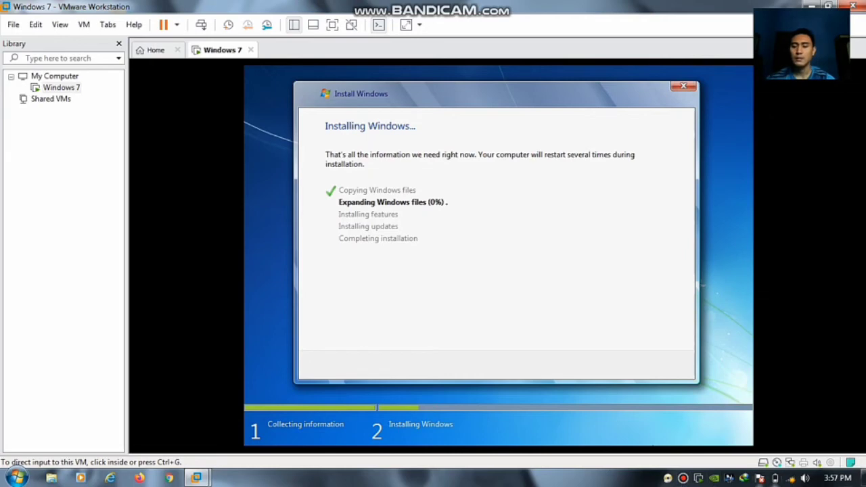
{"action": "mouse_move", "coordinate": [774, 479]}
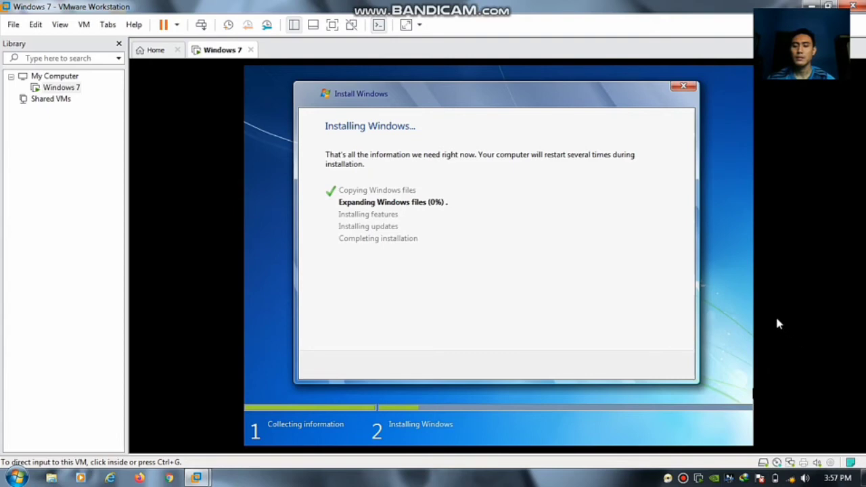
{"action": "left_click", "coordinate": [794, 244]}
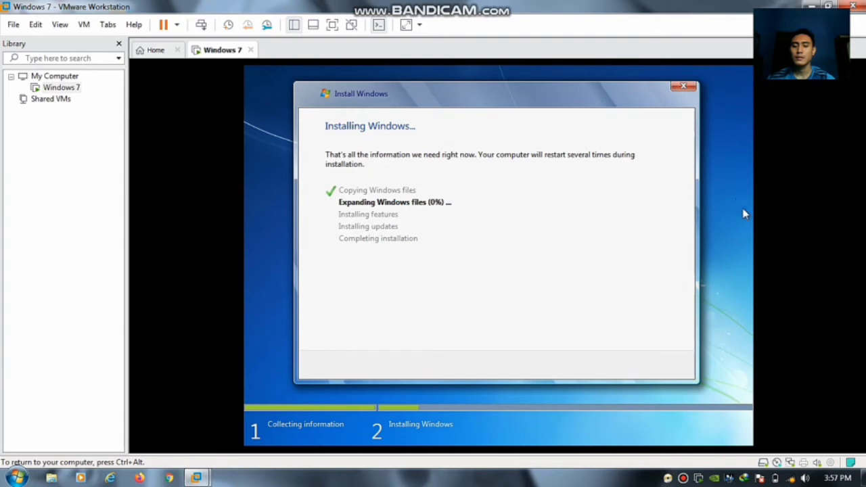
{"action": "key", "text": "ctrl+alt"}
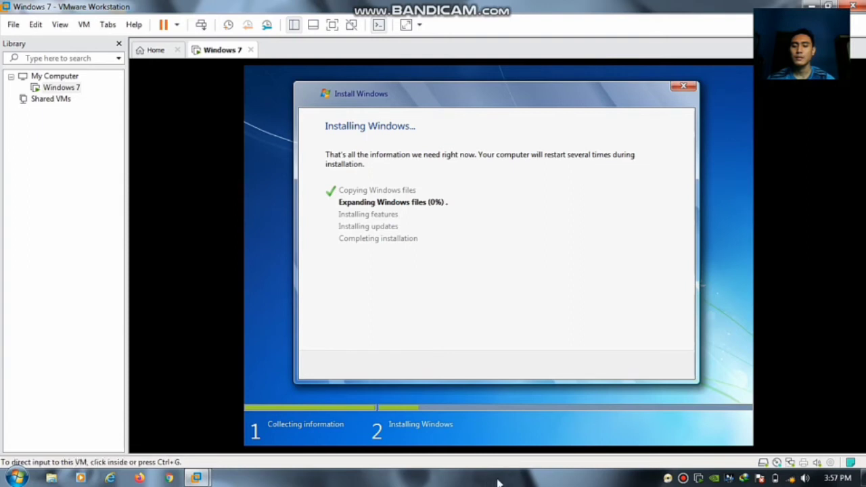
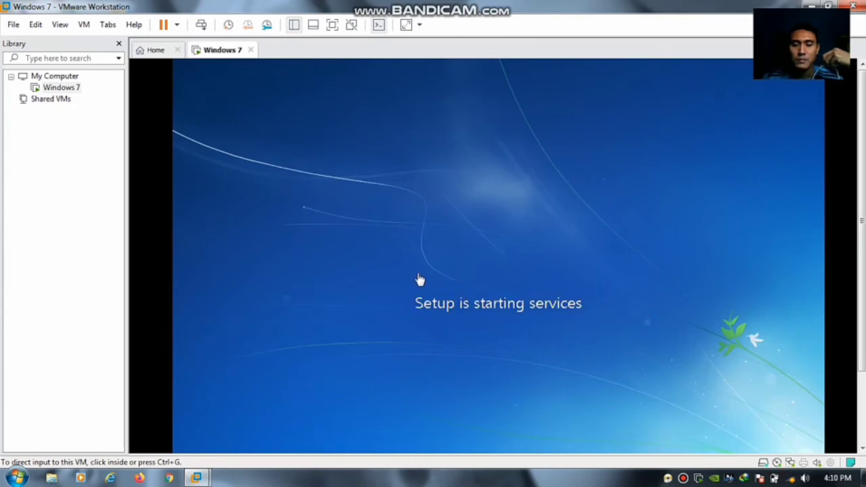
Briefly capture and release VM input with Ctrl+Alt while Windows 7 setup continues to the user name page.
{"action": "left_click", "coordinate": [417, 280]}
{"action": "key", "text": "ctrl+alt"}
{"action": "left_click", "coordinate": [528, 406]}
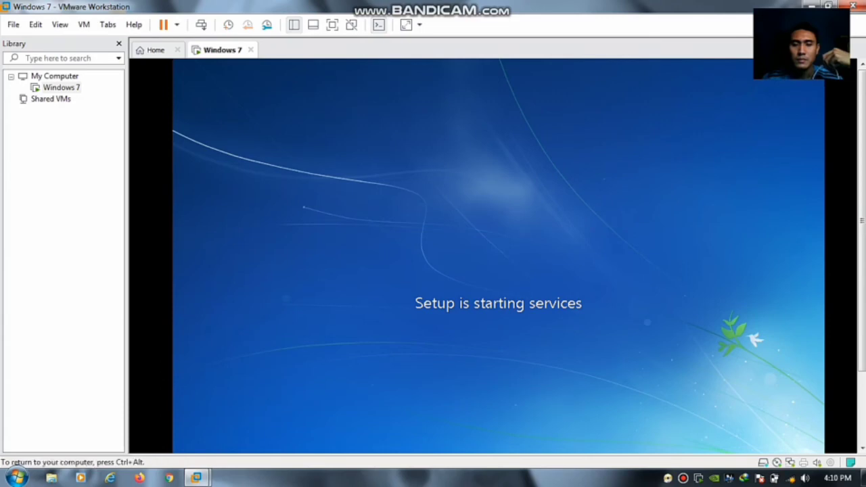
{"action": "key", "text": "ctrl+alt"}
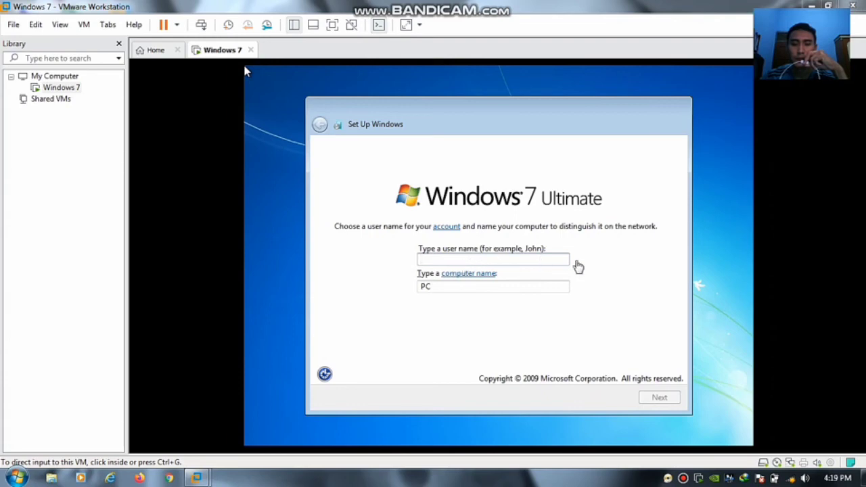
Enter the account's user name, keep computer name PC, leave the password blank, and skip the product key.
{"action": "left_click", "coordinate": [246, 71]}
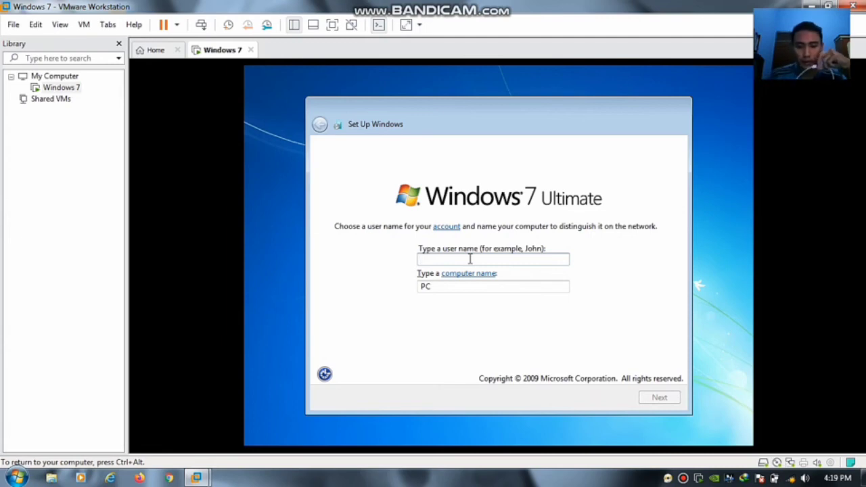
{"action": "type", "text": "irva"}
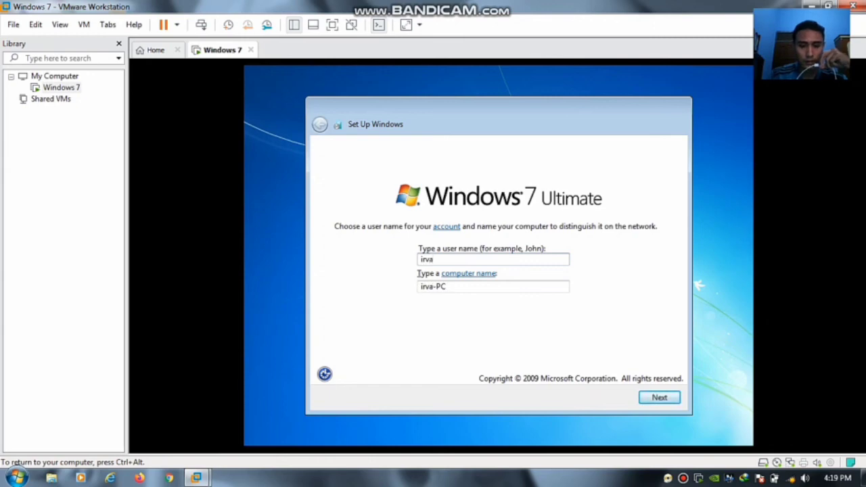
{"action": "type", "text": "n guntara"}
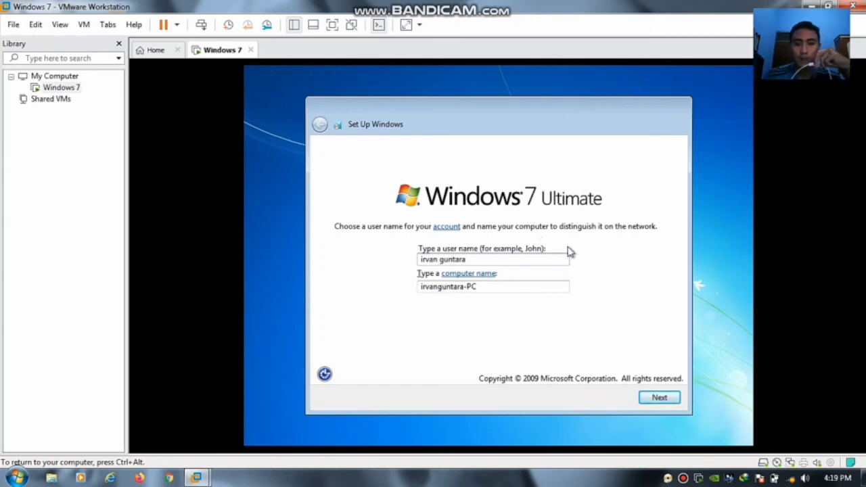
{"action": "left_click", "coordinate": [661, 396]}
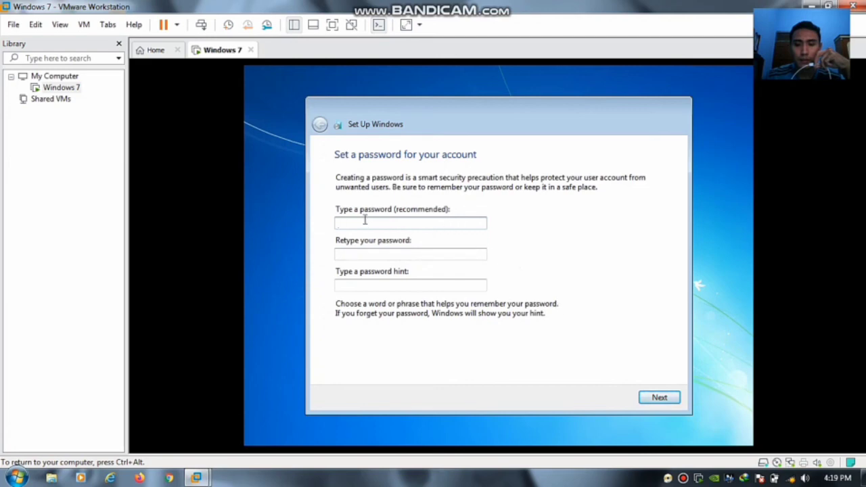
{"action": "left_click", "coordinate": [662, 402]}
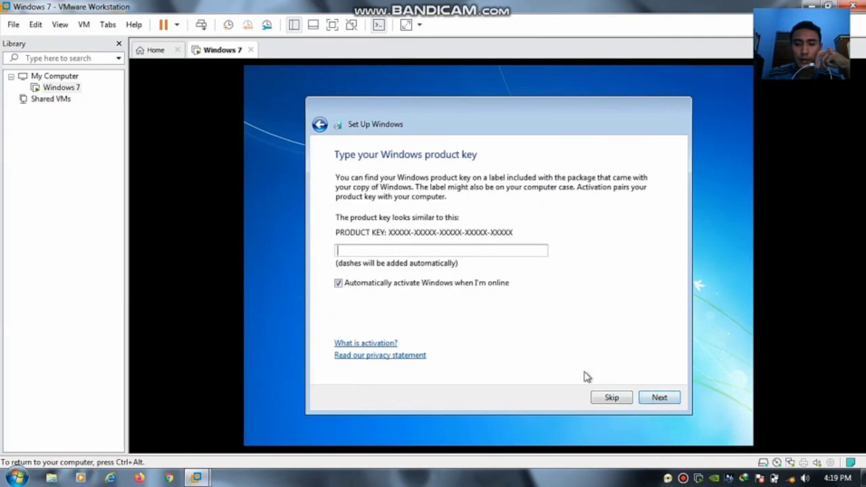
{"action": "left_click", "coordinate": [610, 397]}
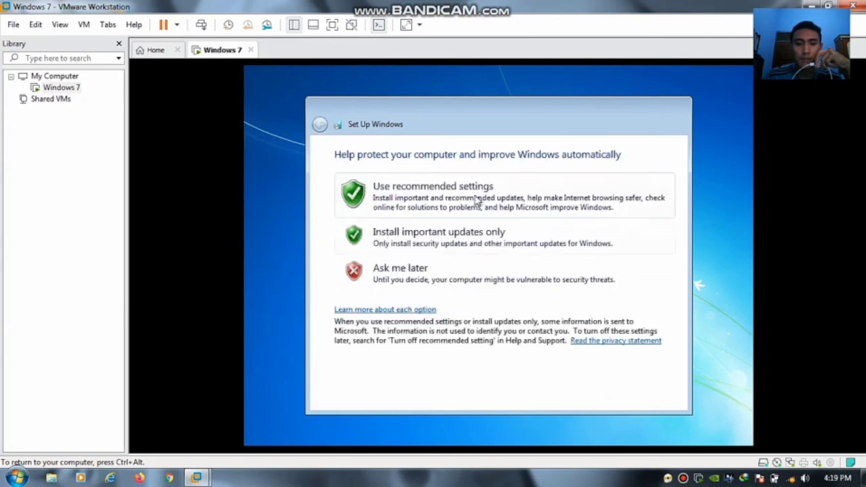
Choose Ask me later for updates and set the time zone to (UTC+07:00) Bangkok, Hanoi, Jakarta.
{"action": "left_click", "coordinate": [401, 277]}
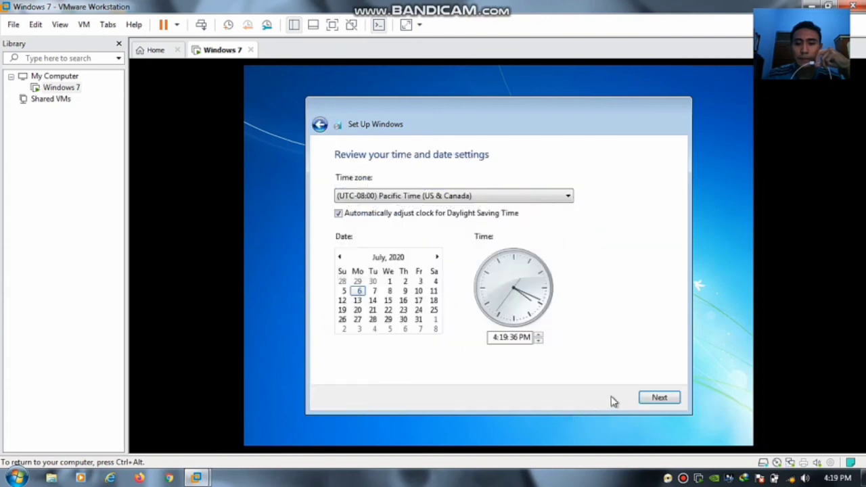
{"action": "left_click", "coordinate": [567, 196]}
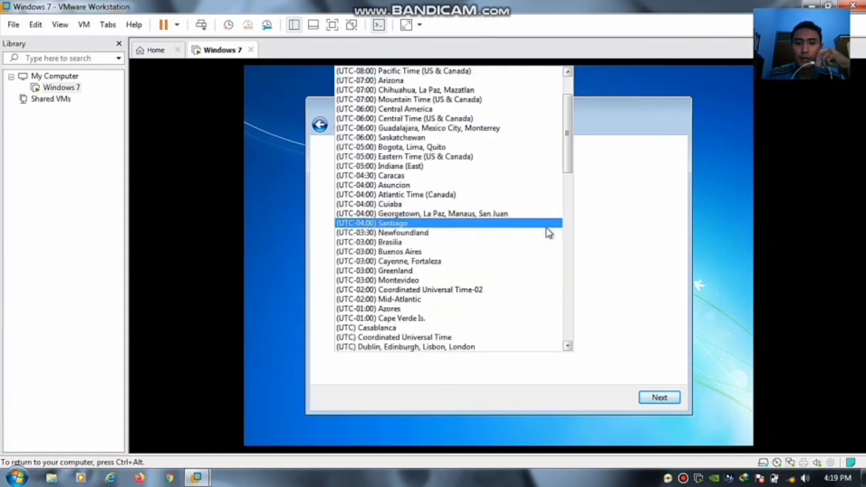
{"action": "scroll", "coordinate": [477, 305], "scroll_direction": "down", "scroll_amount": 10}
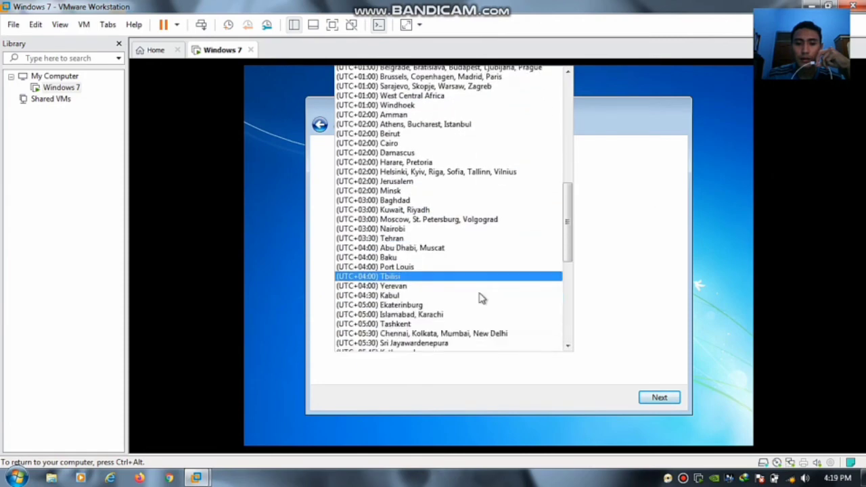
{"action": "scroll", "coordinate": [479, 298], "scroll_direction": "down", "scroll_amount": 9}
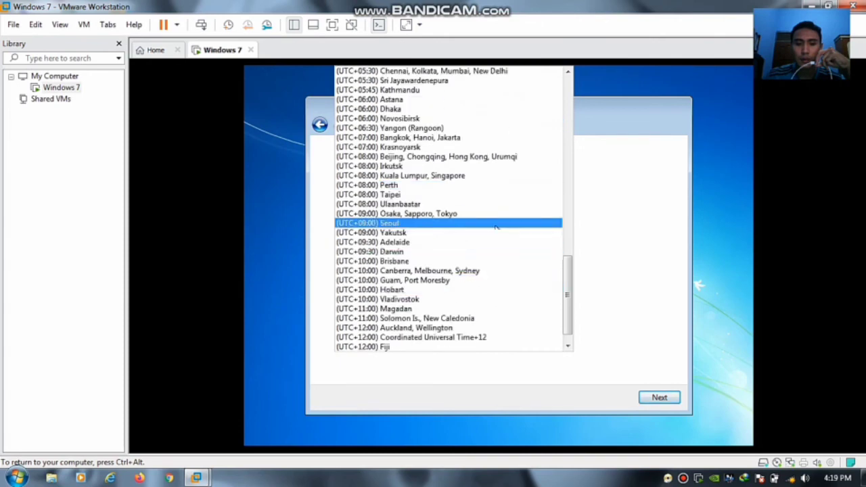
{"action": "scroll", "coordinate": [514, 282], "scroll_direction": "down", "scroll_amount": 2}
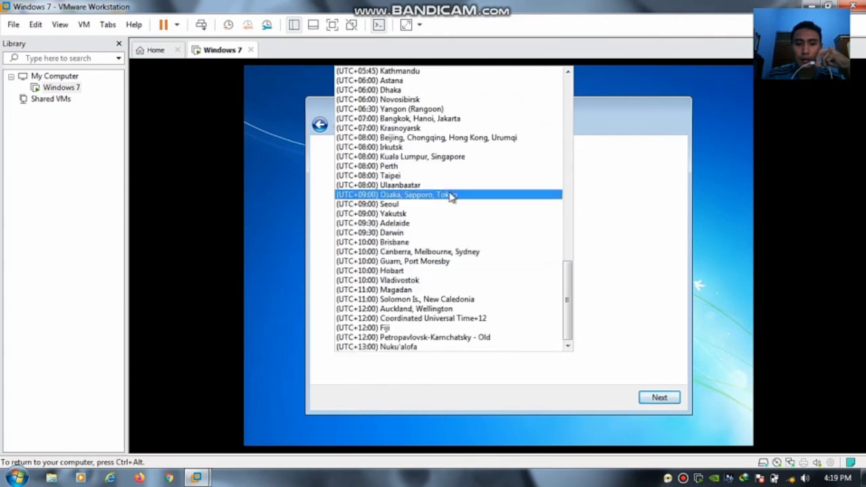
{"action": "left_click", "coordinate": [450, 119]}
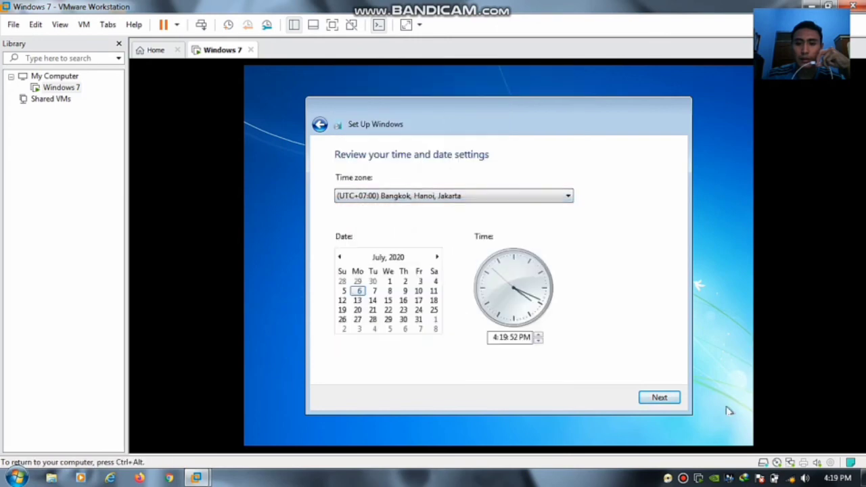
{"action": "left_click", "coordinate": [670, 400]}
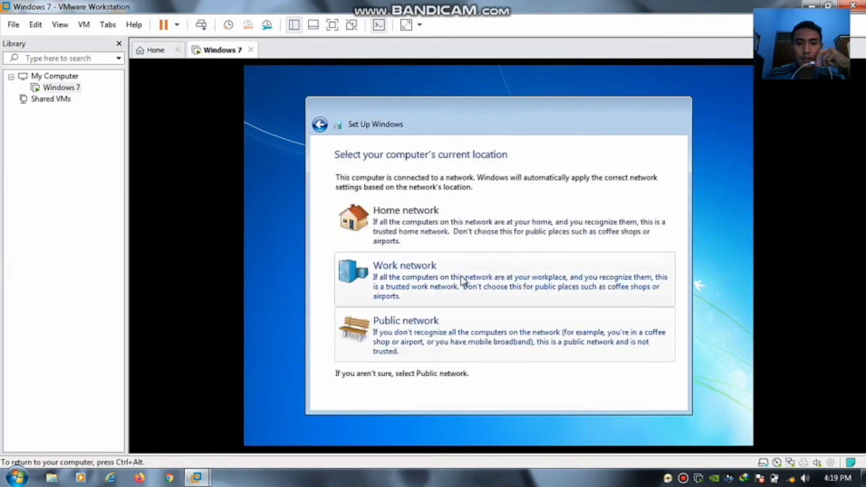
Set the guest's network location to Public network.
{"action": "left_click", "coordinate": [412, 328]}
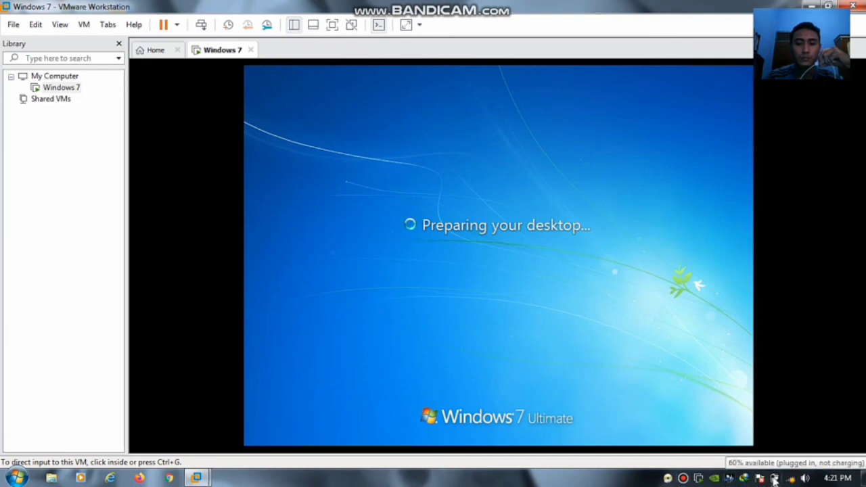
Capture input with Ctrl+G, then open and close the Start menu on the new Windows 7 desktop.
{"action": "key", "text": "ctrl+g"}
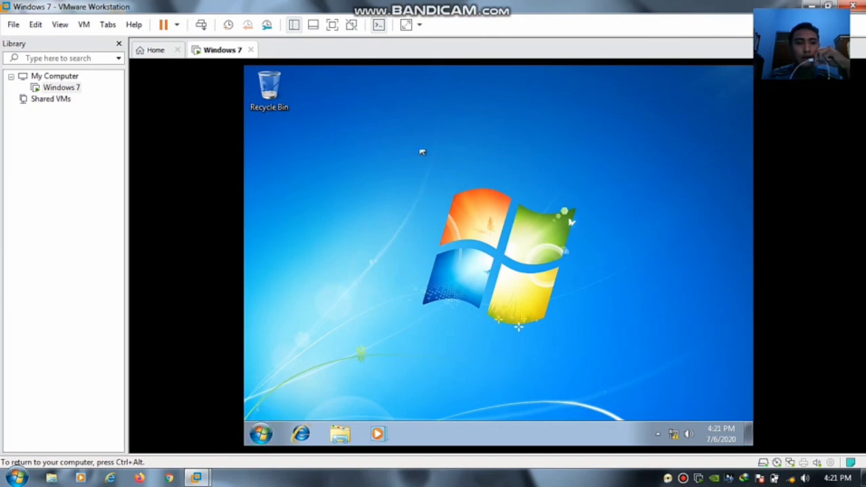
{"action": "left_click", "coordinate": [259, 436]}
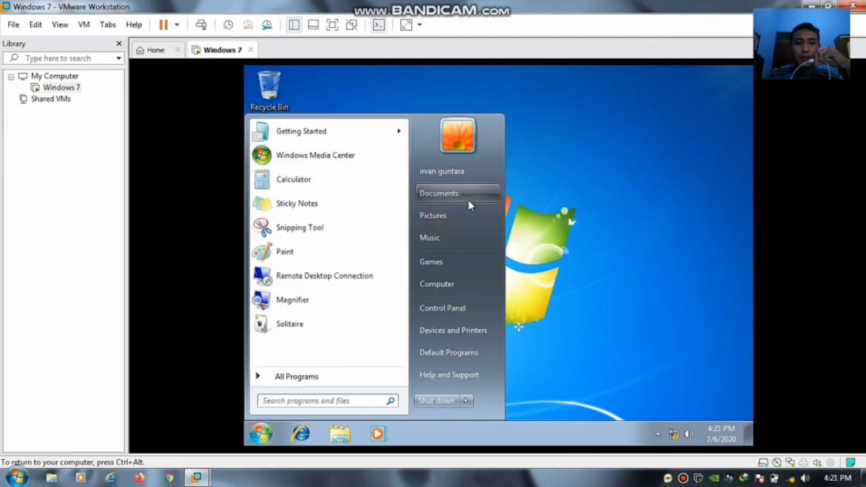
{"action": "left_click", "coordinate": [586, 162]}
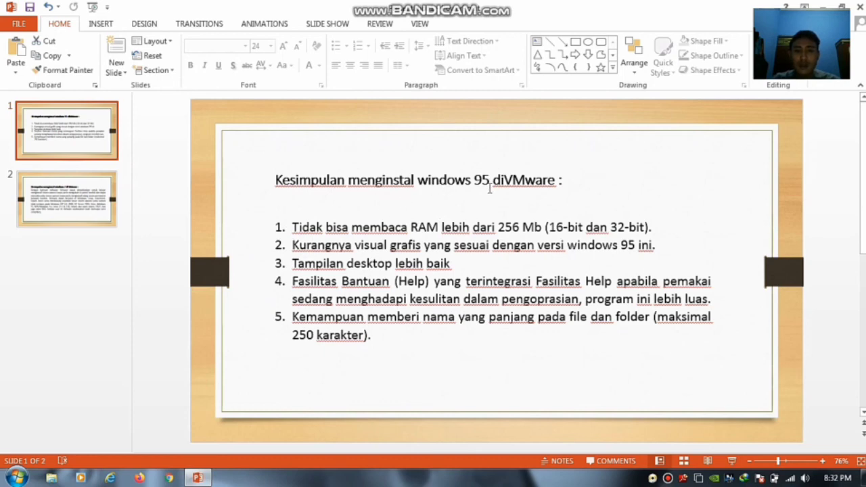
Start the slide show, advance to the Windows 7 conclusion slide, then return to the Windows 95 one.
{"action": "key", "text": "F5"}
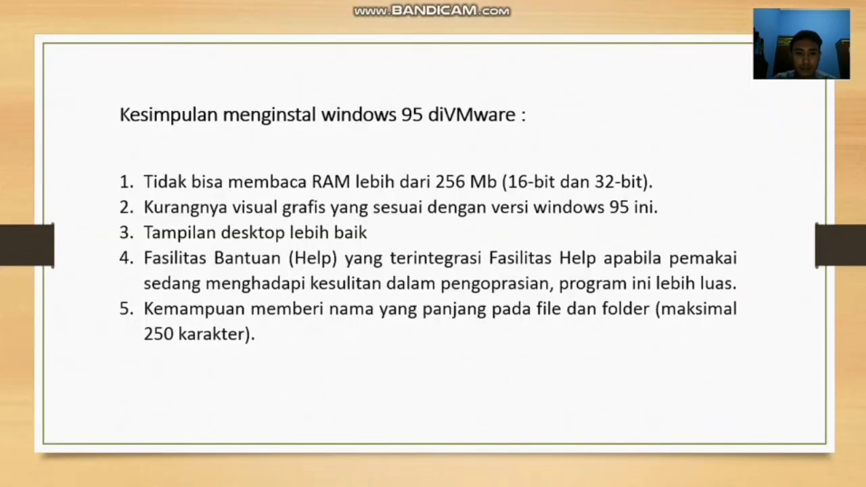
{"action": "left_click", "coordinate": [462, 207]}
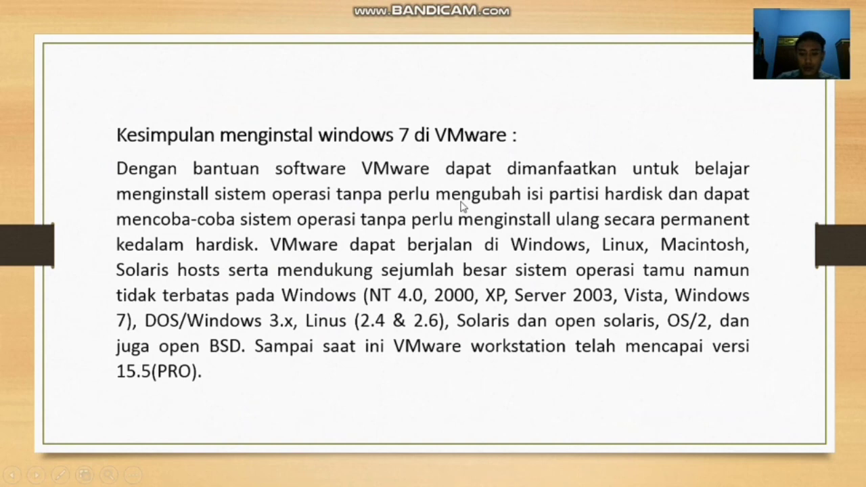
{"action": "key", "text": "Left"}
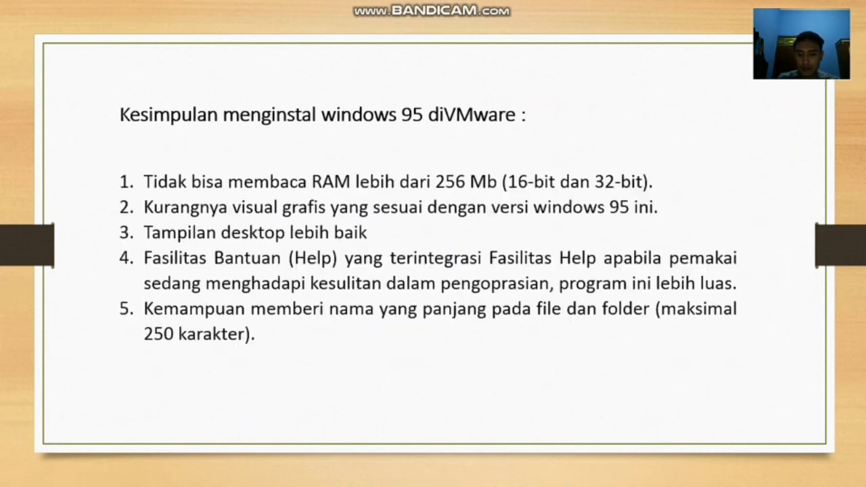